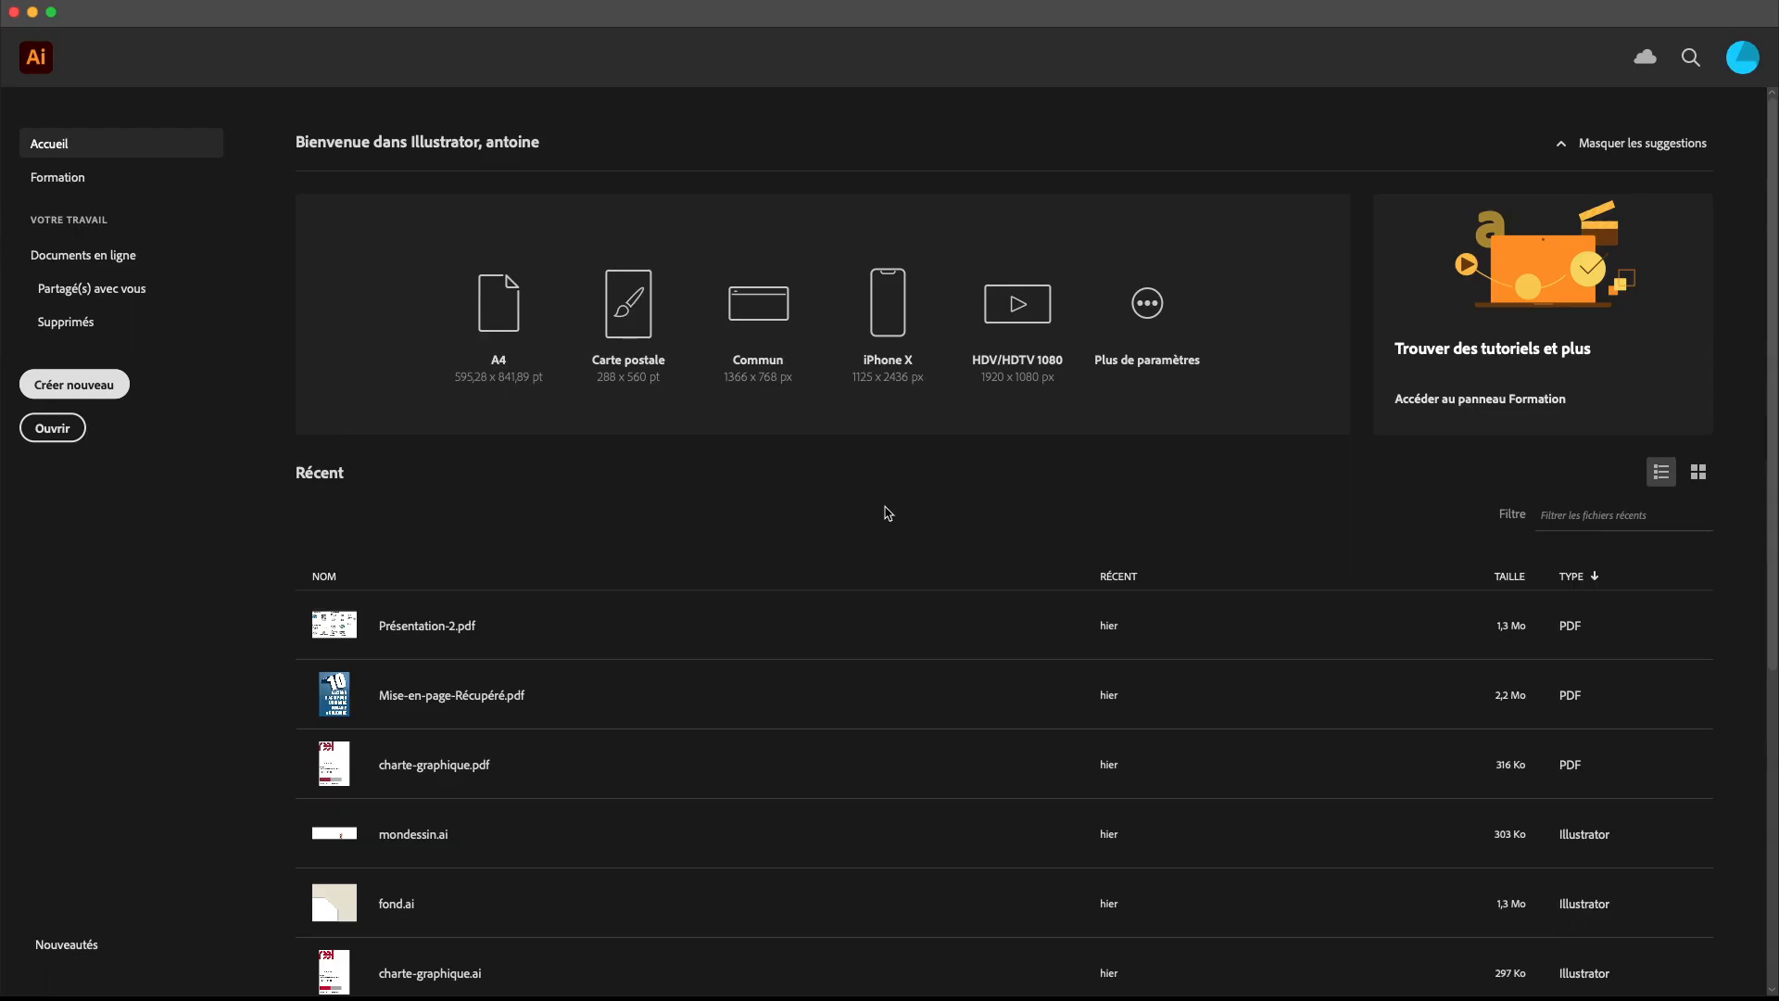
Create a new document from the 1920 x 1080 illustration preset
key("super+n")
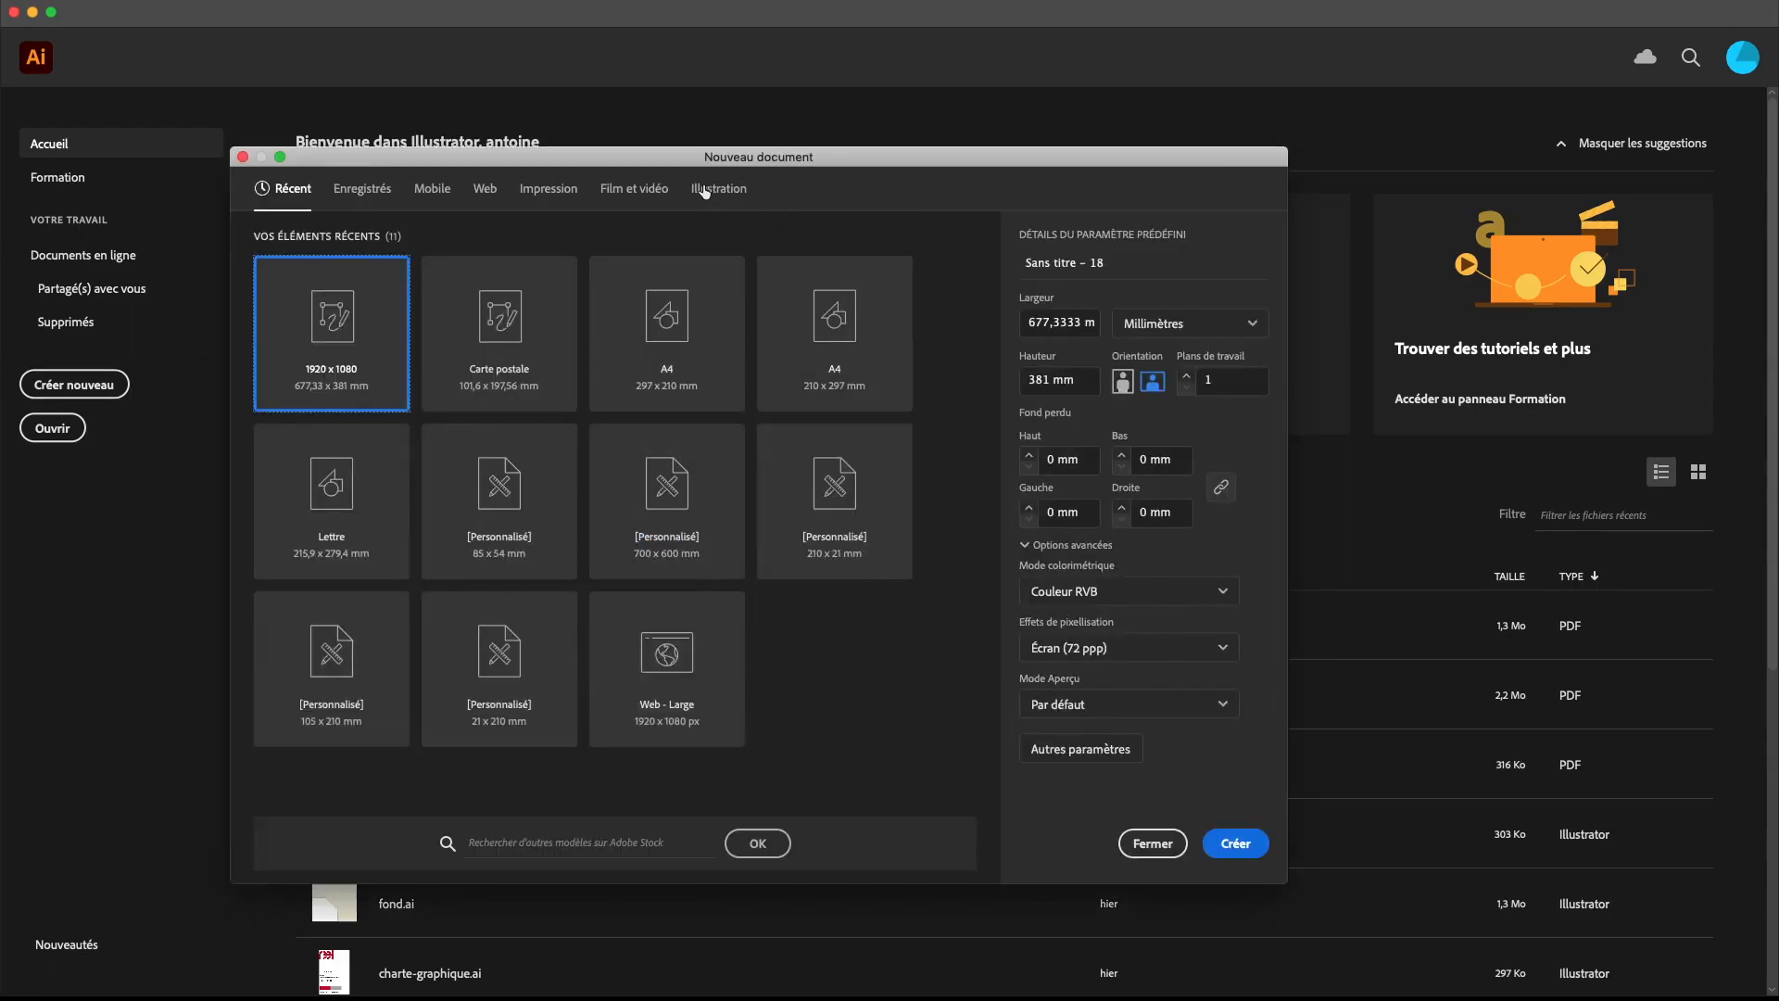
left_click(713, 189)
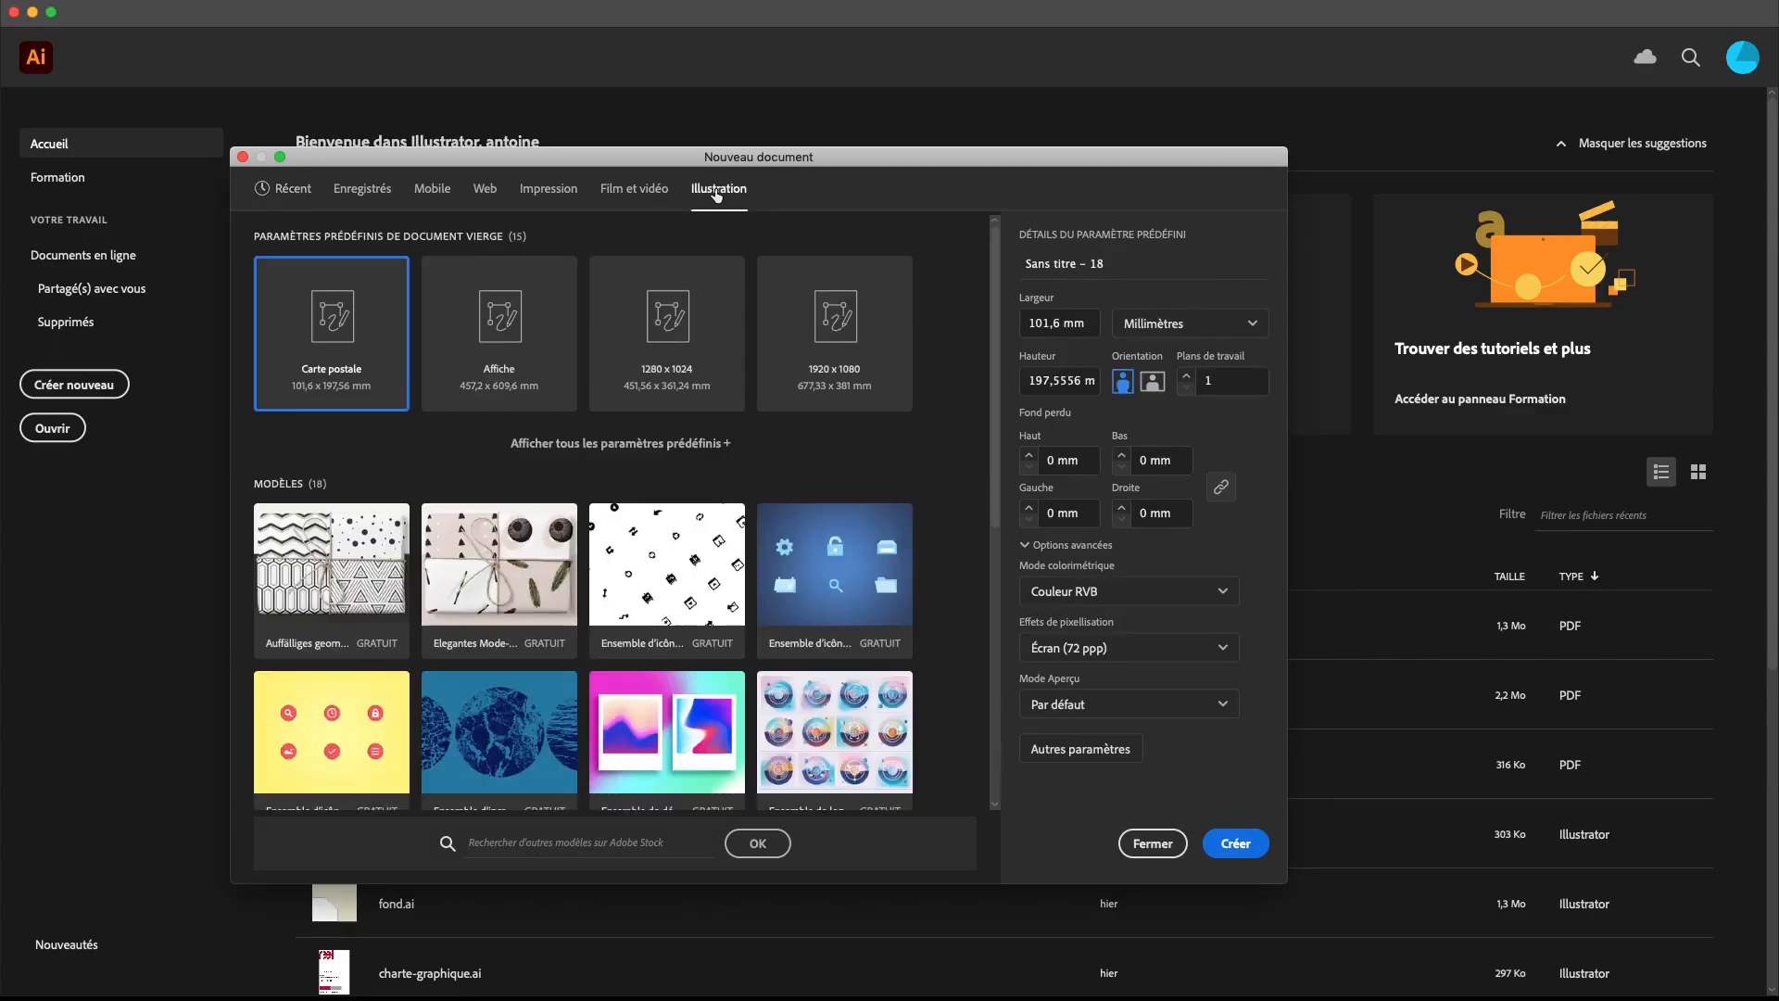
left_click(854, 379)
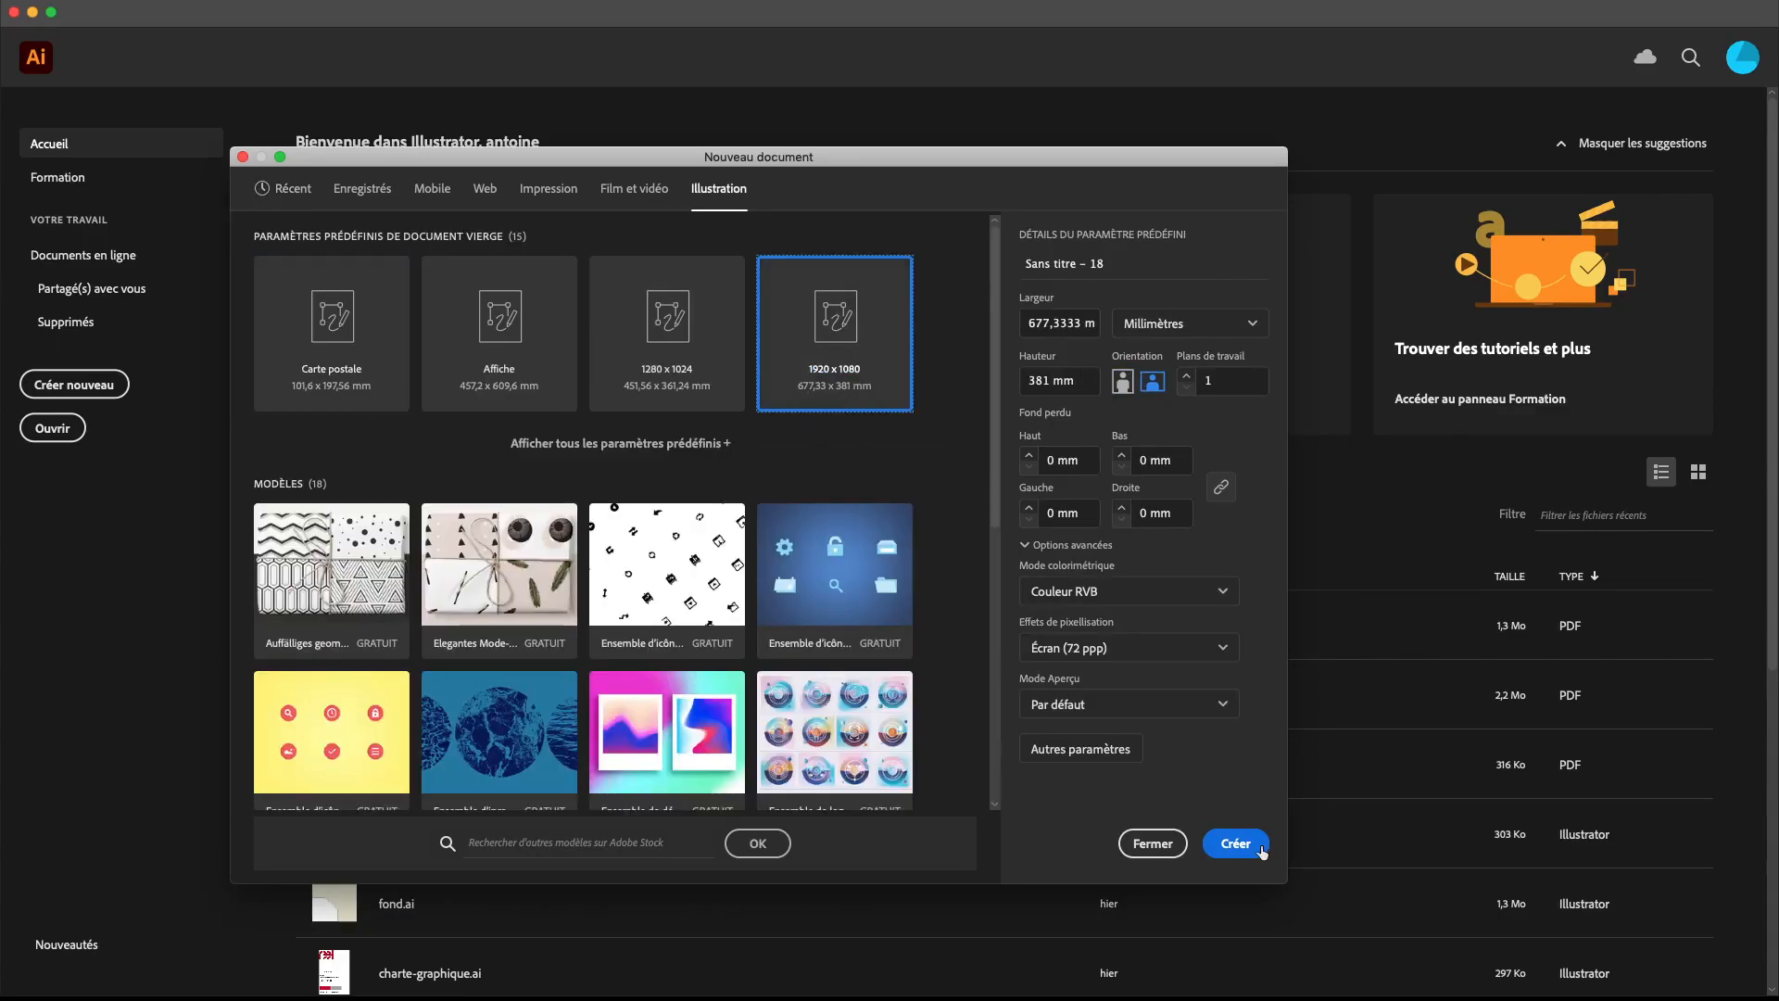
left_click(1238, 844)
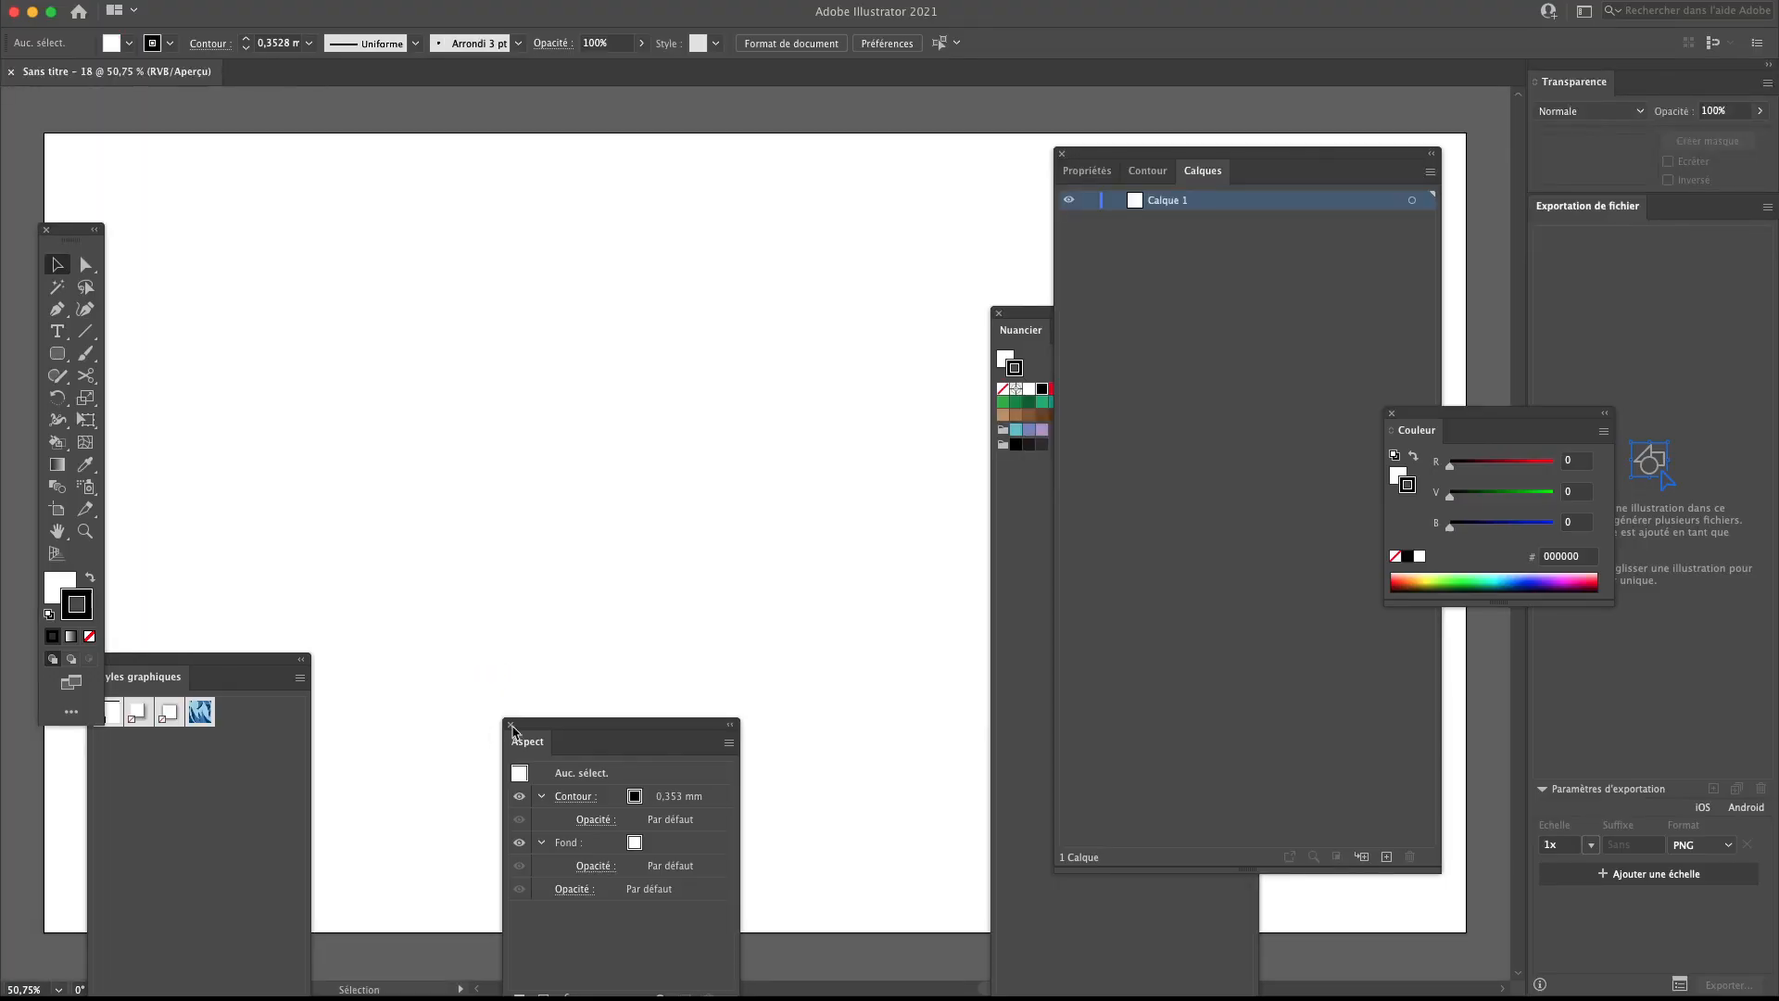
Clear the artboard by closing Aspect and moving Calques, Nuancier and Styles graphiques to its right edge
left_click(509, 725)
left_click_drag(269, 659, 926, 260)
left_click_drag(1158, 148, 1487, 143)
left_click_drag(1097, 320, 1454, 302)
left_click_drag(873, 263, 1486, 547)
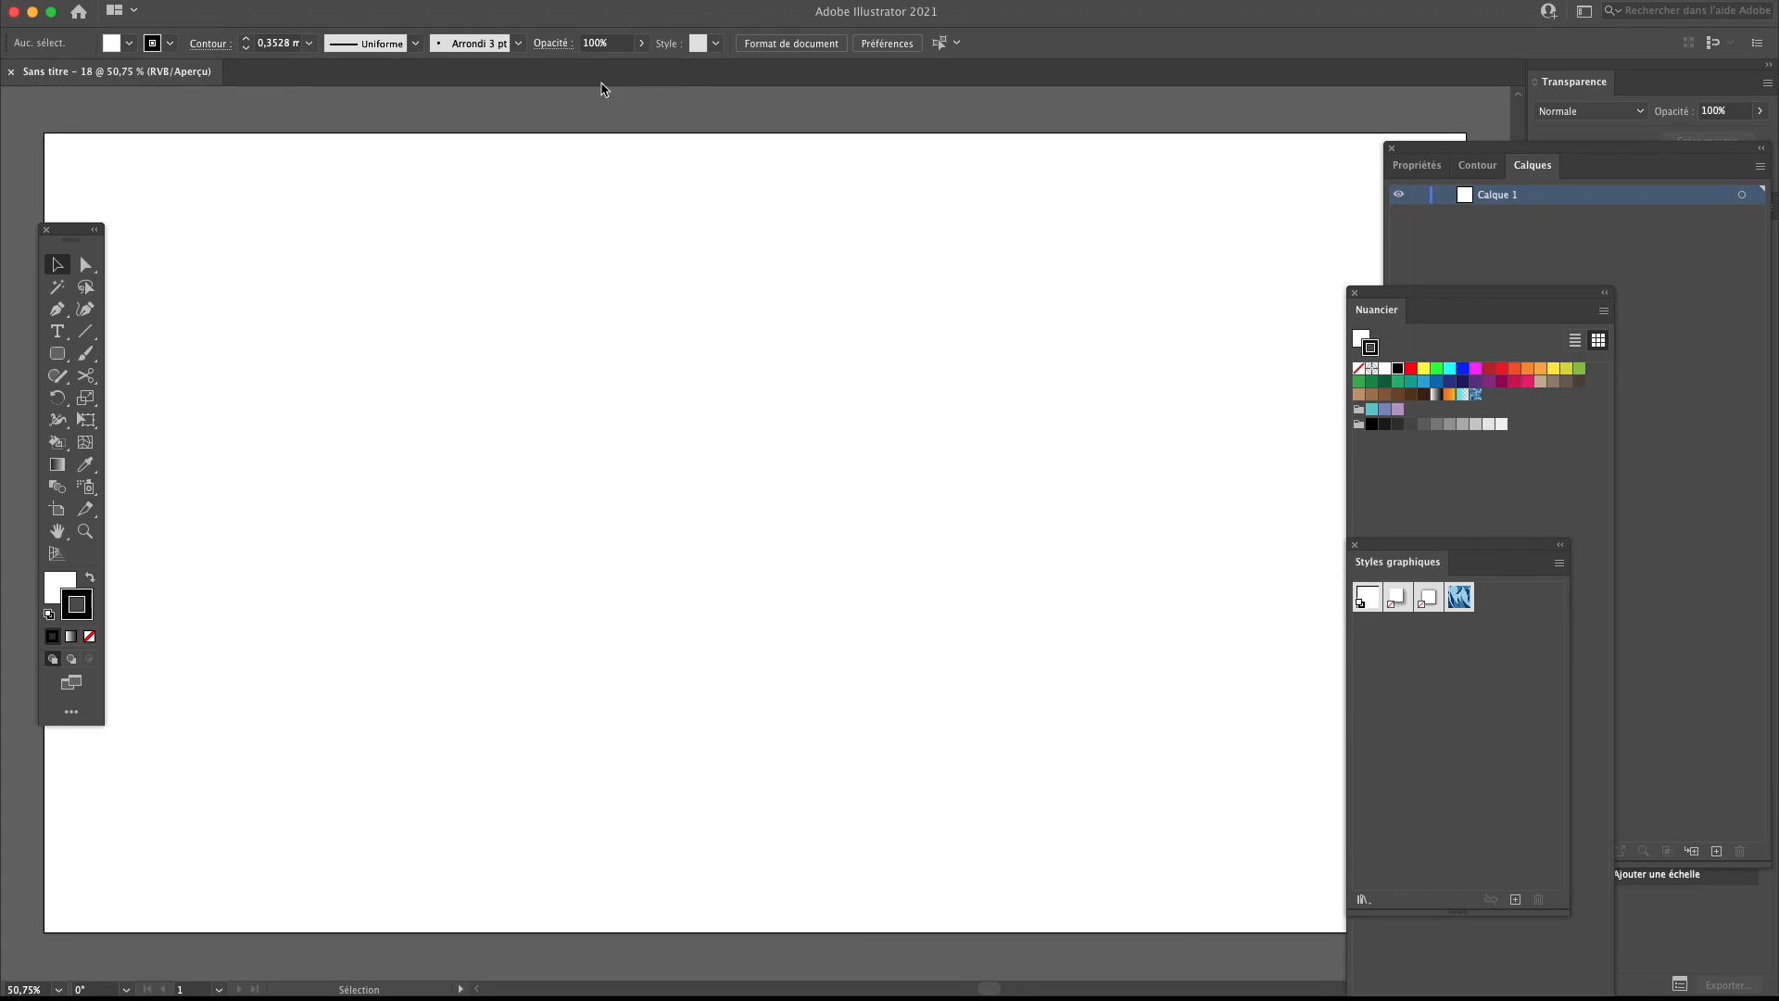
Reopen Aspect and place it on the empty left part of the artboard
mouse_move(641, 5)
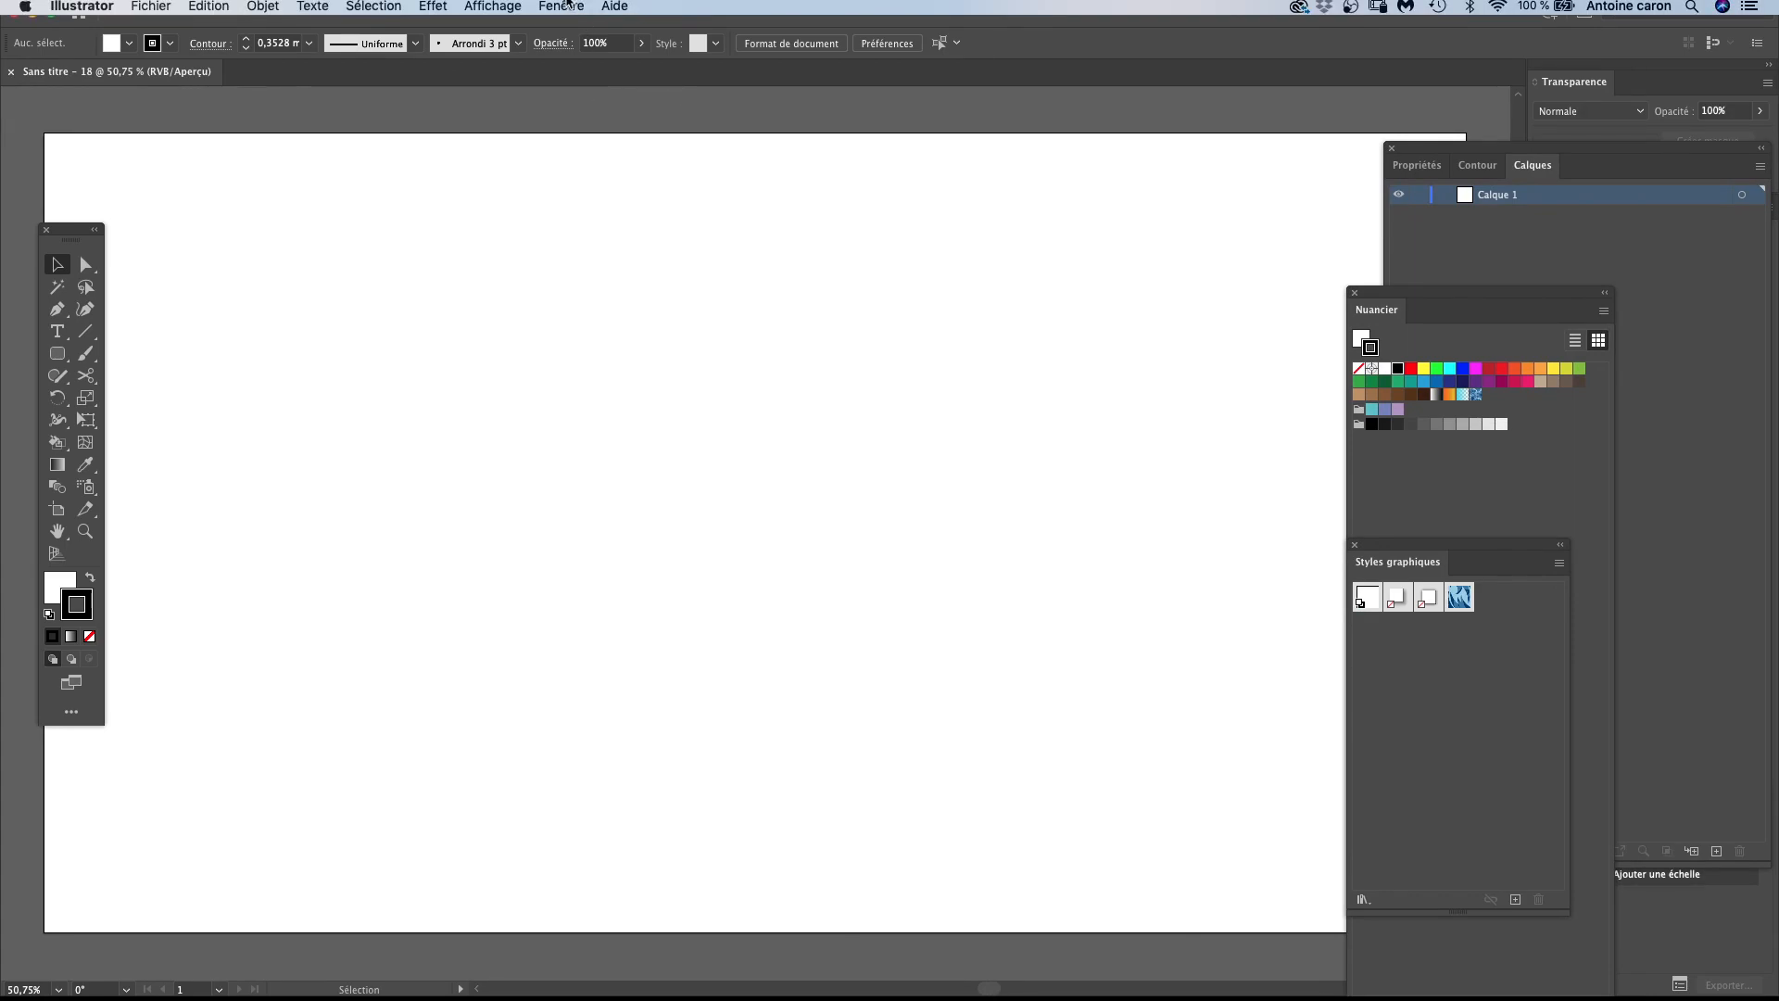
left_click(567, 5)
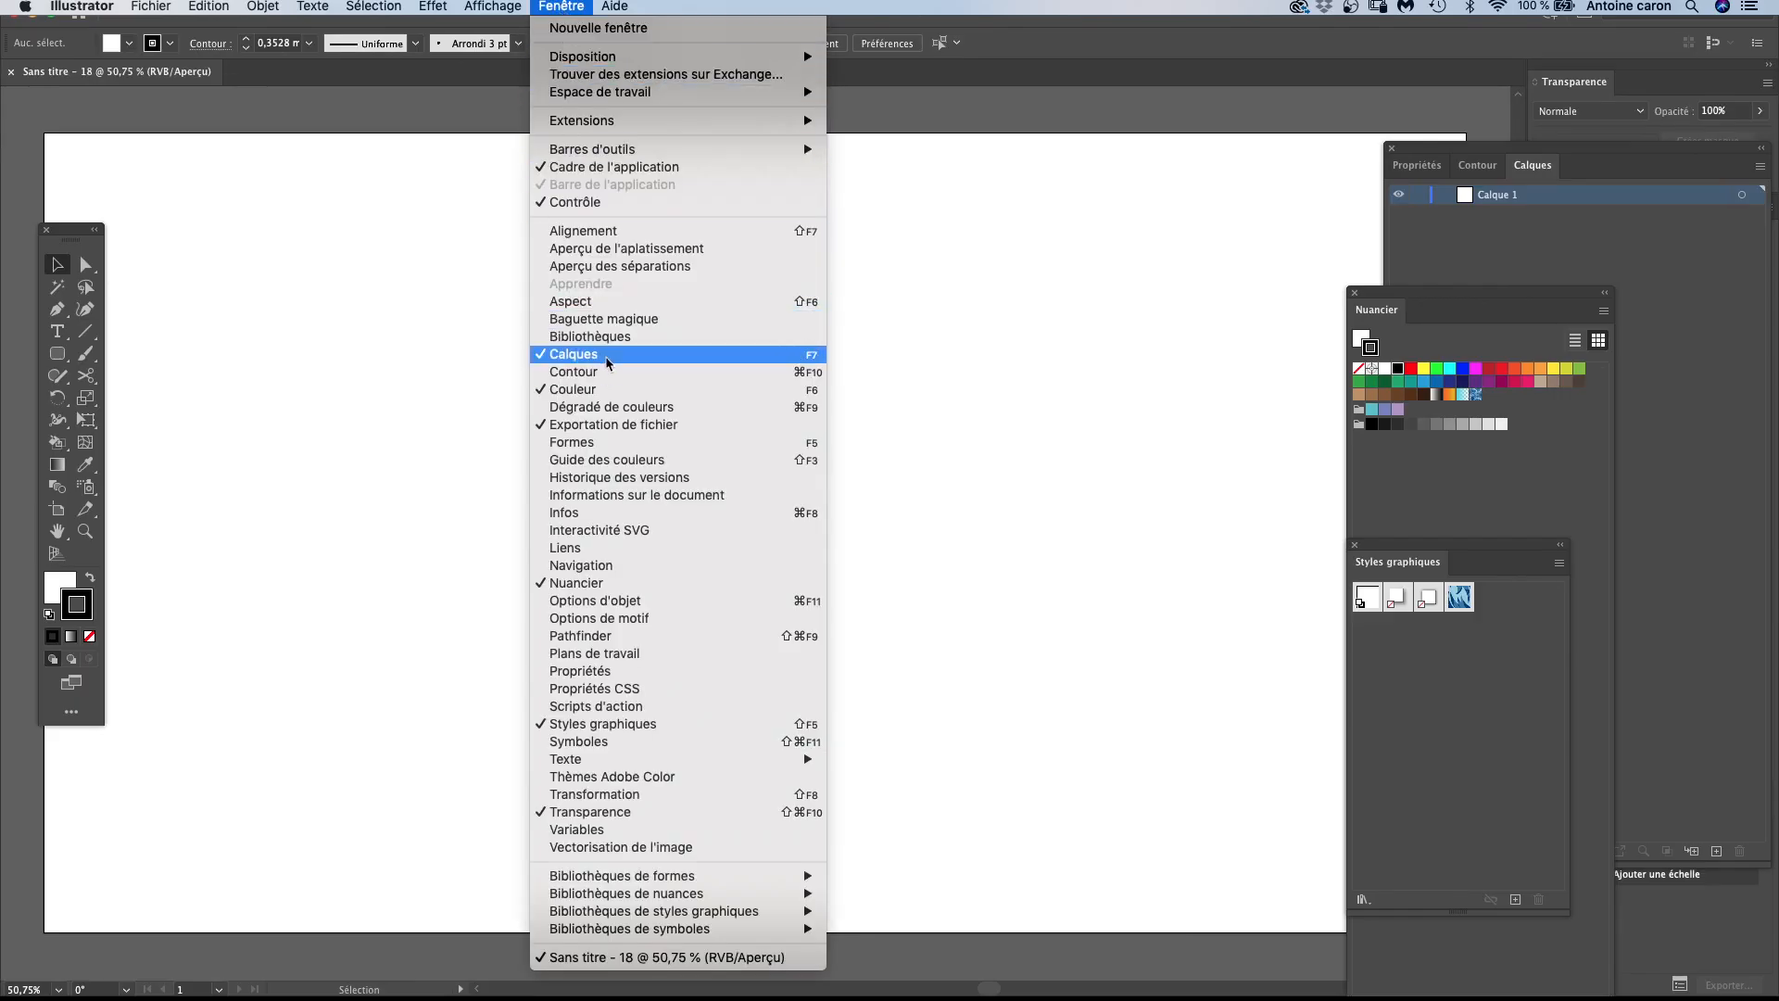
left_click(634, 311)
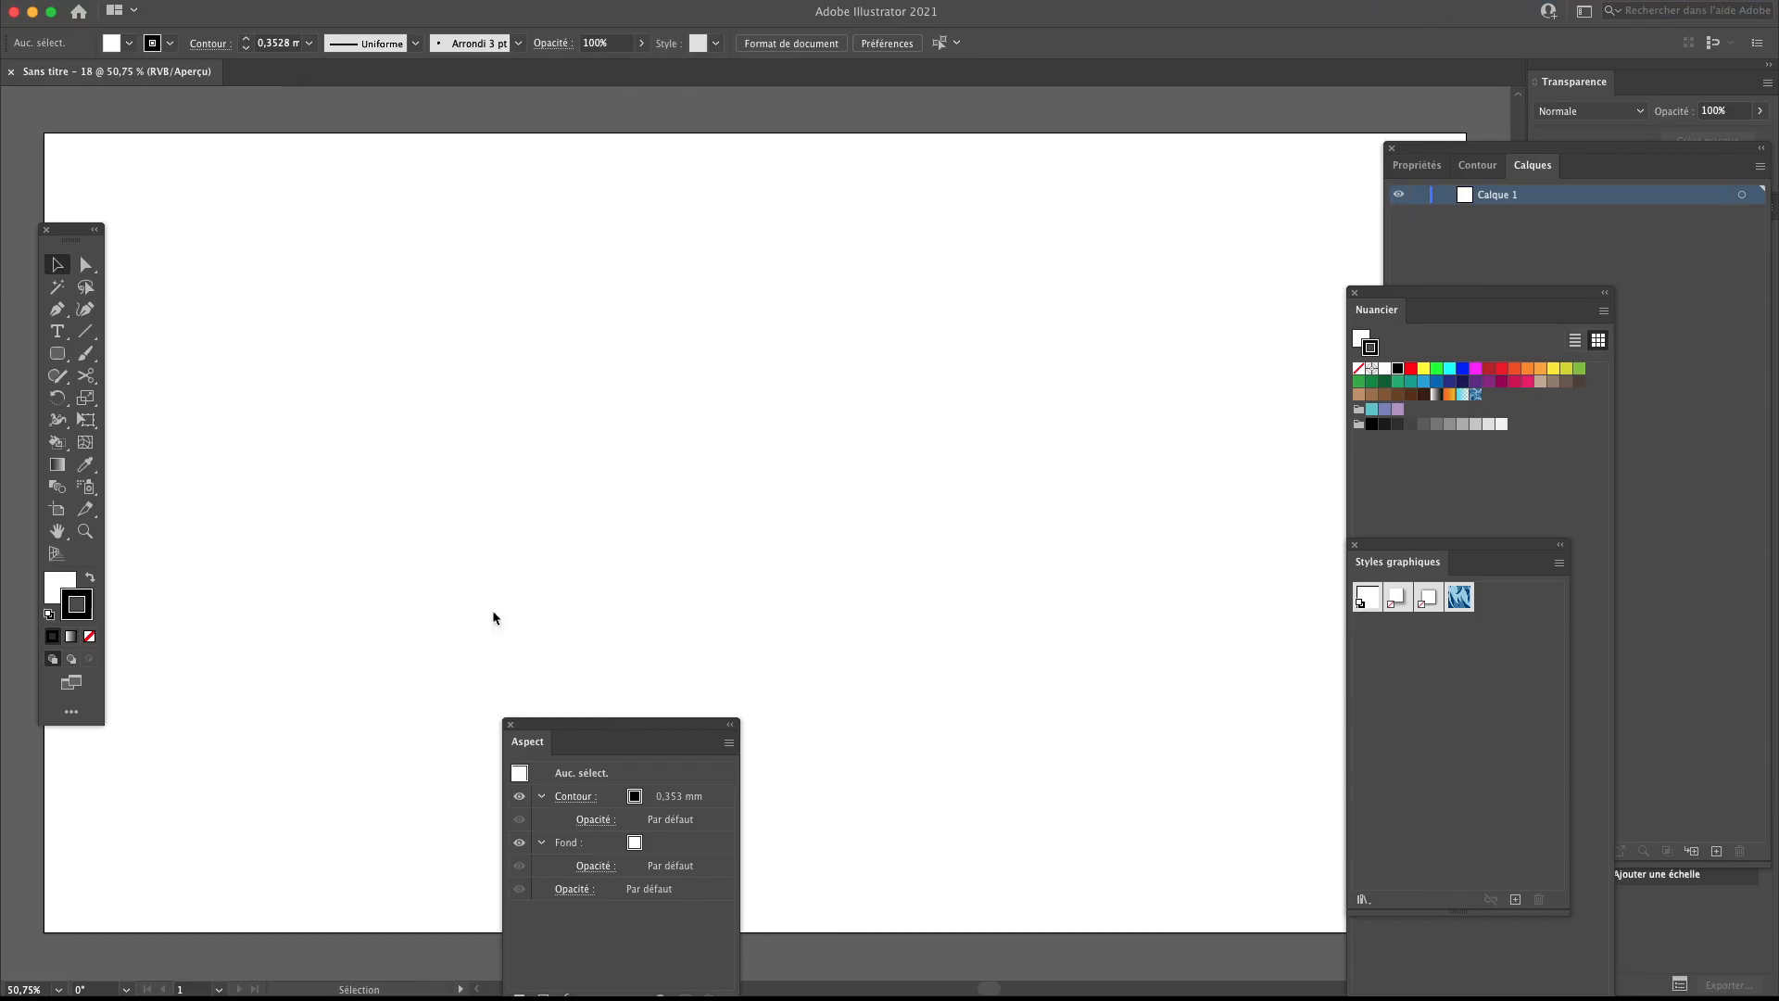
left_click_drag(603, 727, 268, 446)
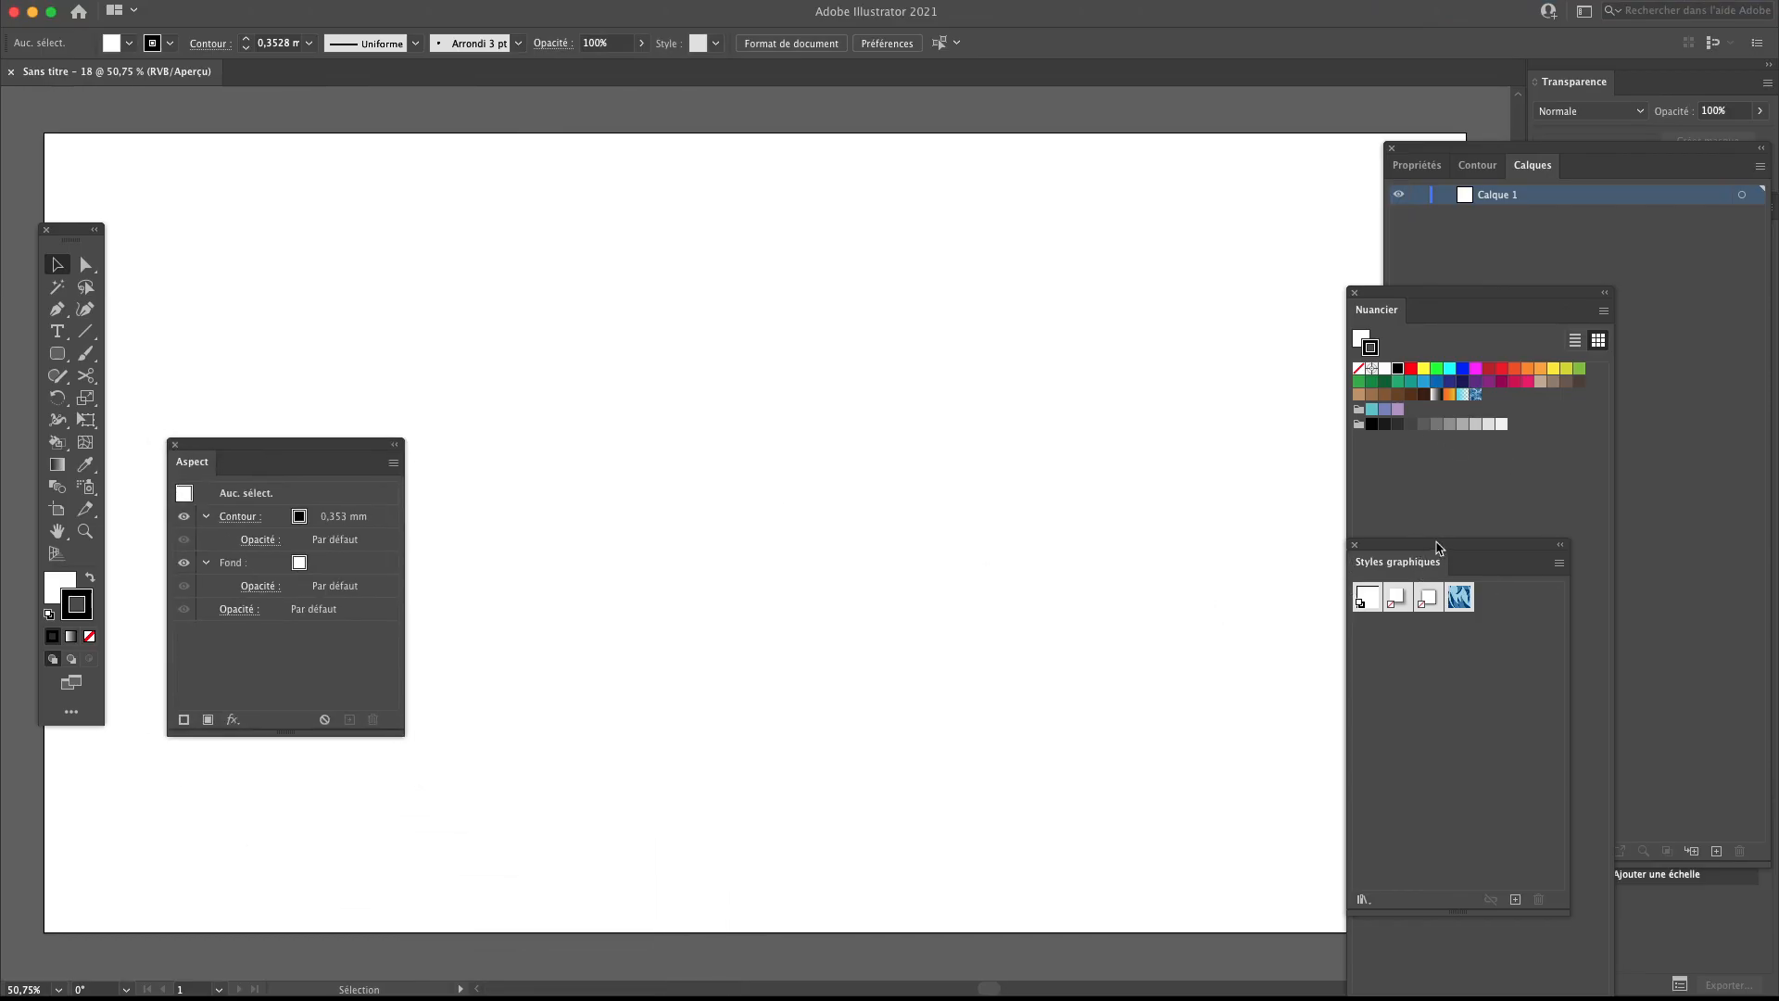
Reposition Styles graphiques over the lower part of Nuancier and shift Aspect slightly further from the tools
left_click_drag(1438, 548, 1193, 478)
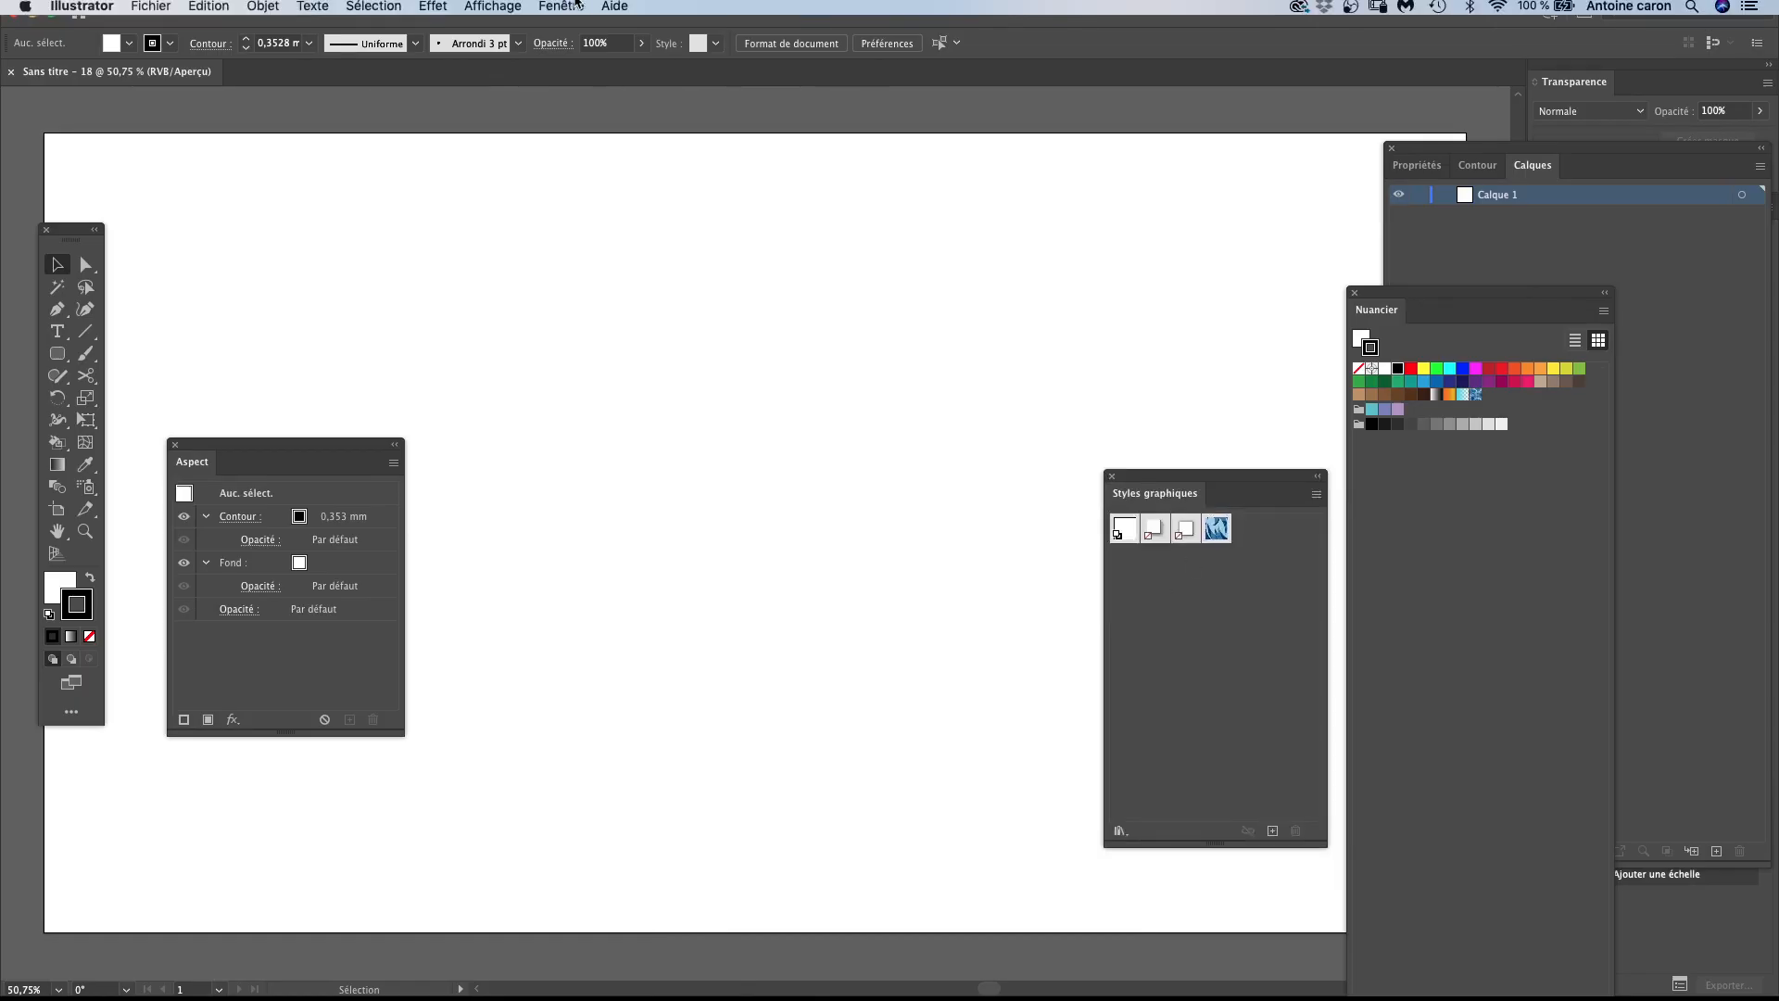
left_click(562, 6)
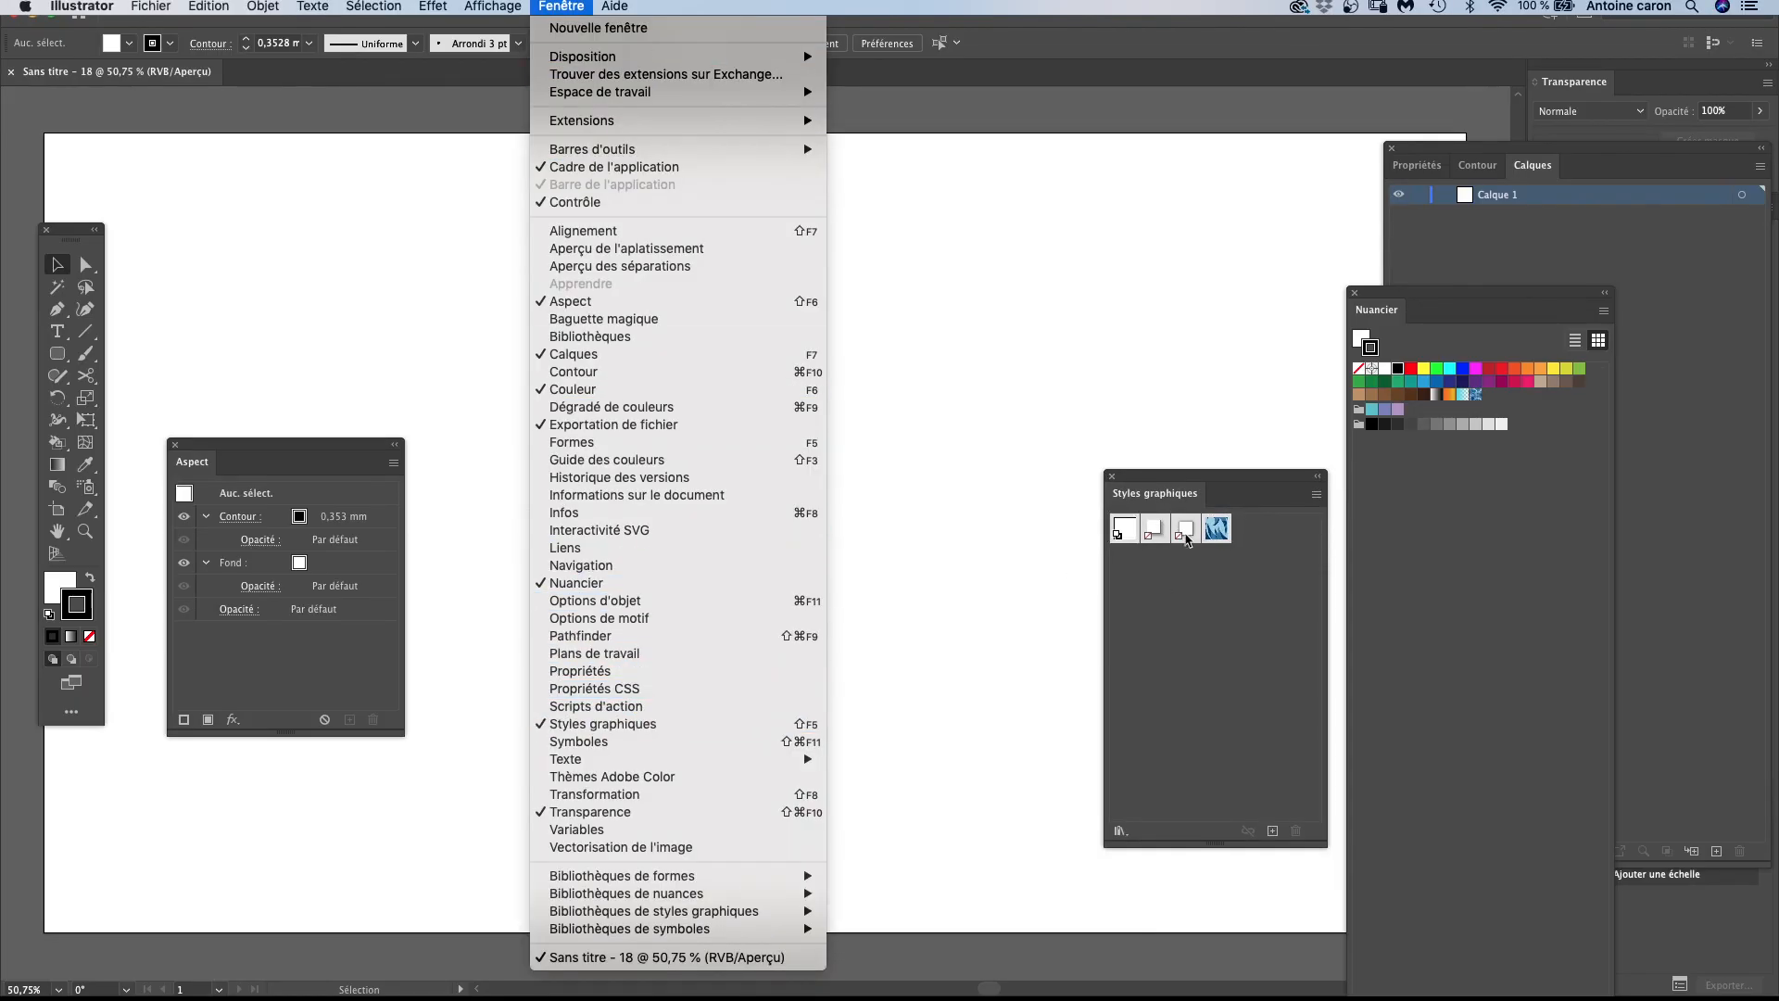
left_click(1187, 540)
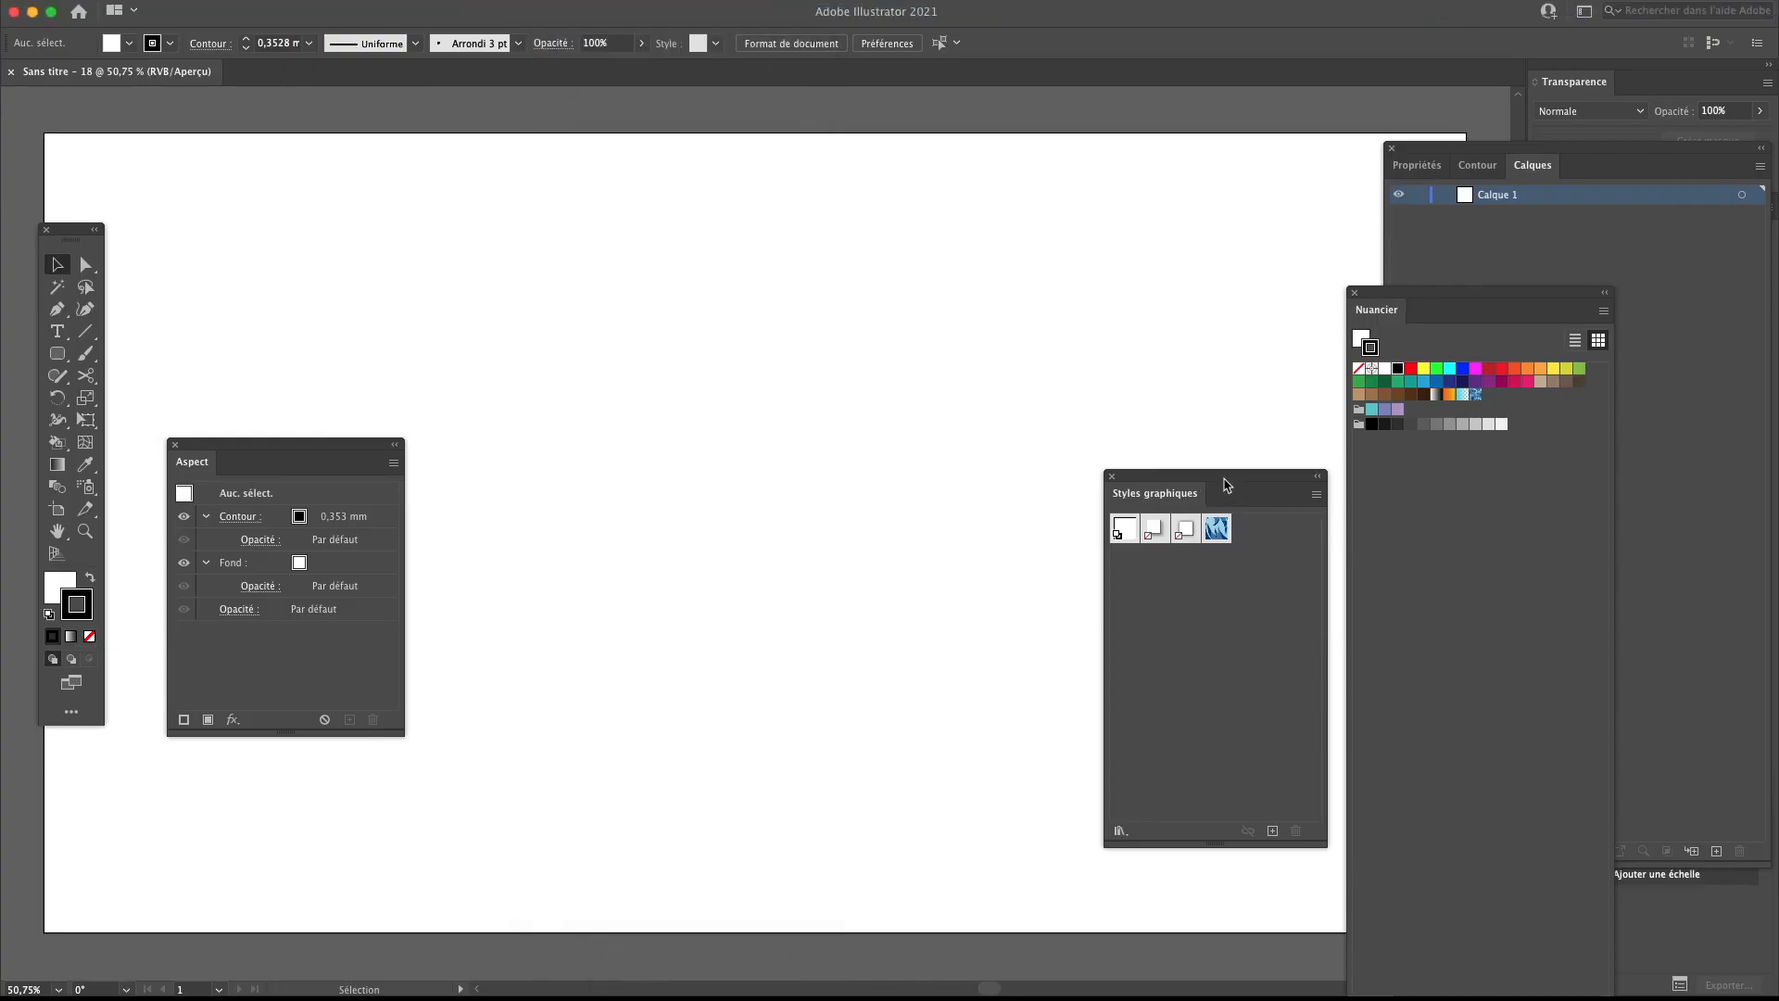
left_click_drag(1226, 484, 1481, 570)
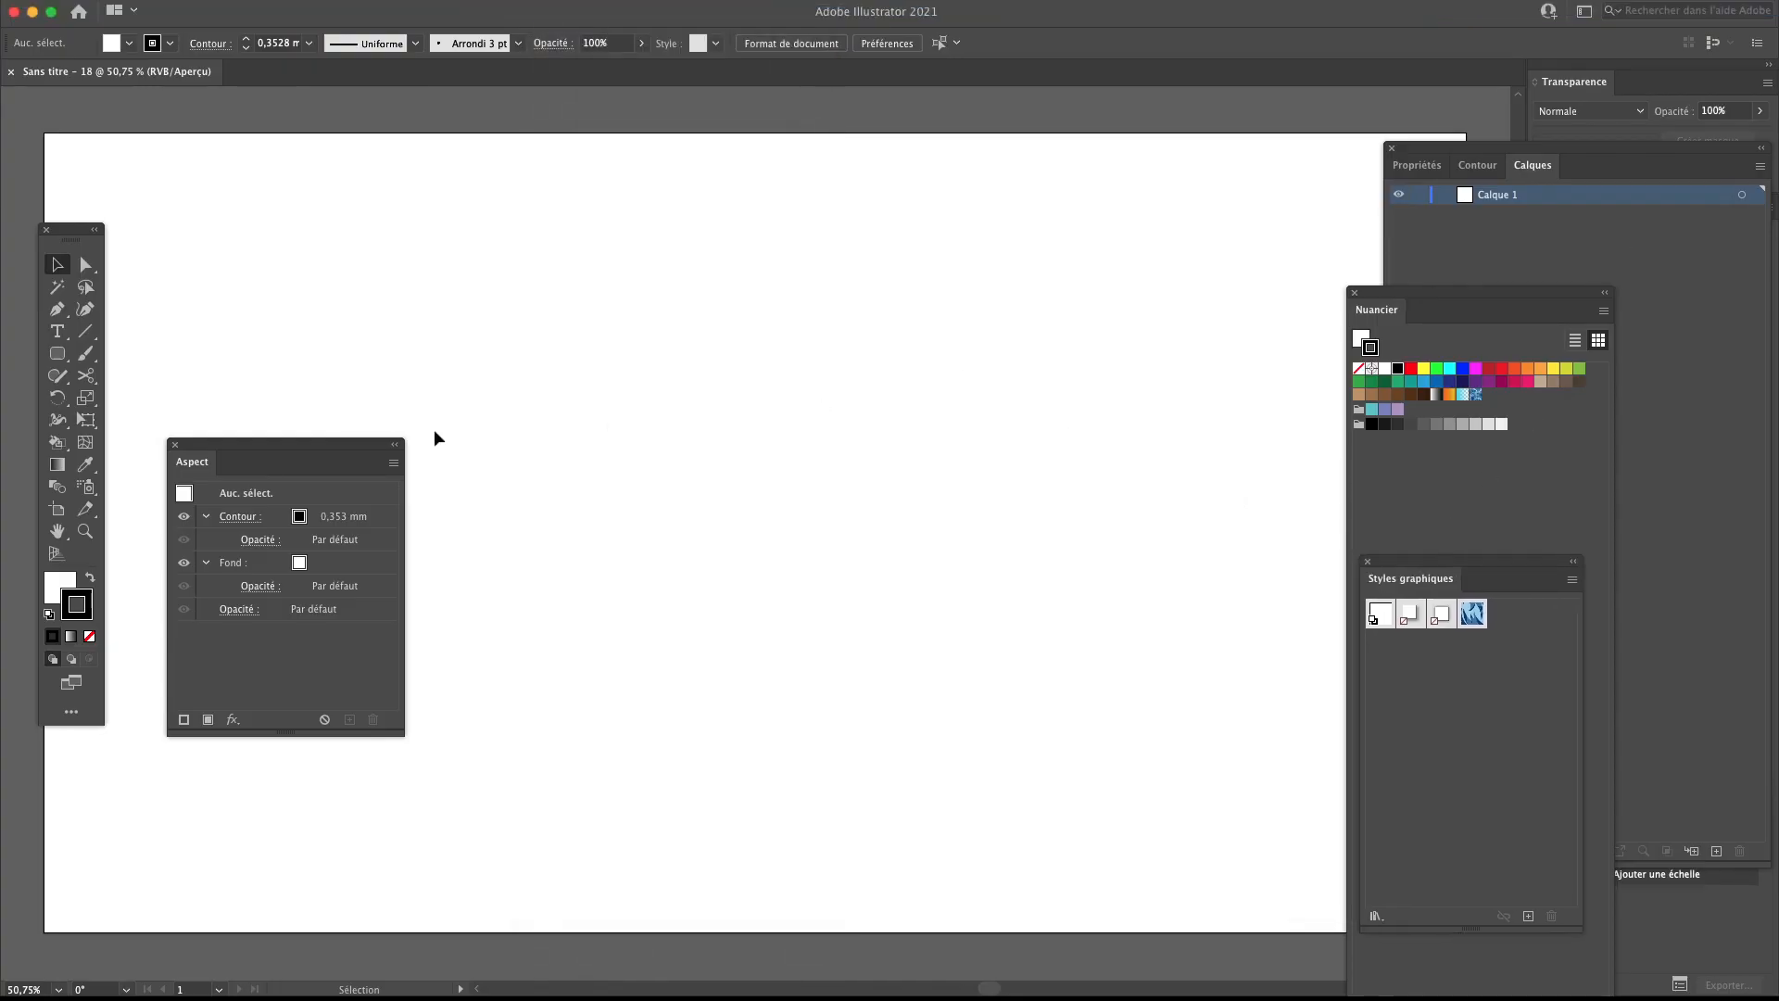
left_click_drag(296, 444, 325, 438)
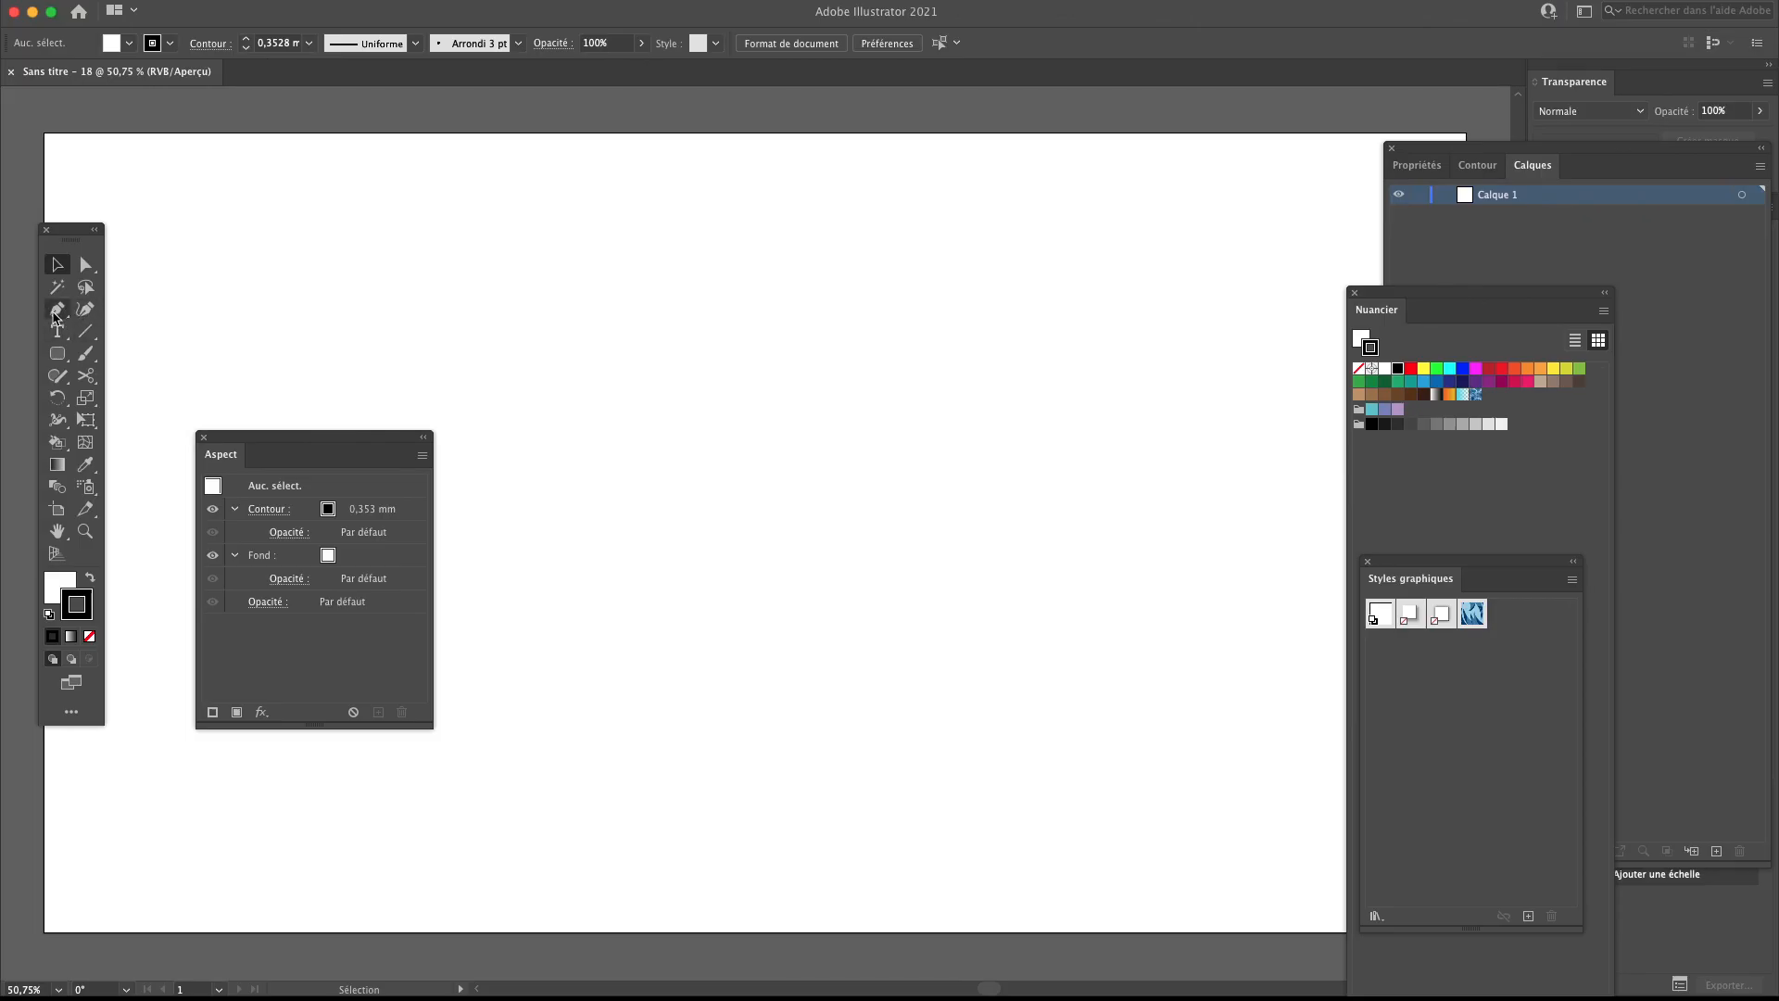
left_click_drag(325, 436, 371, 434)
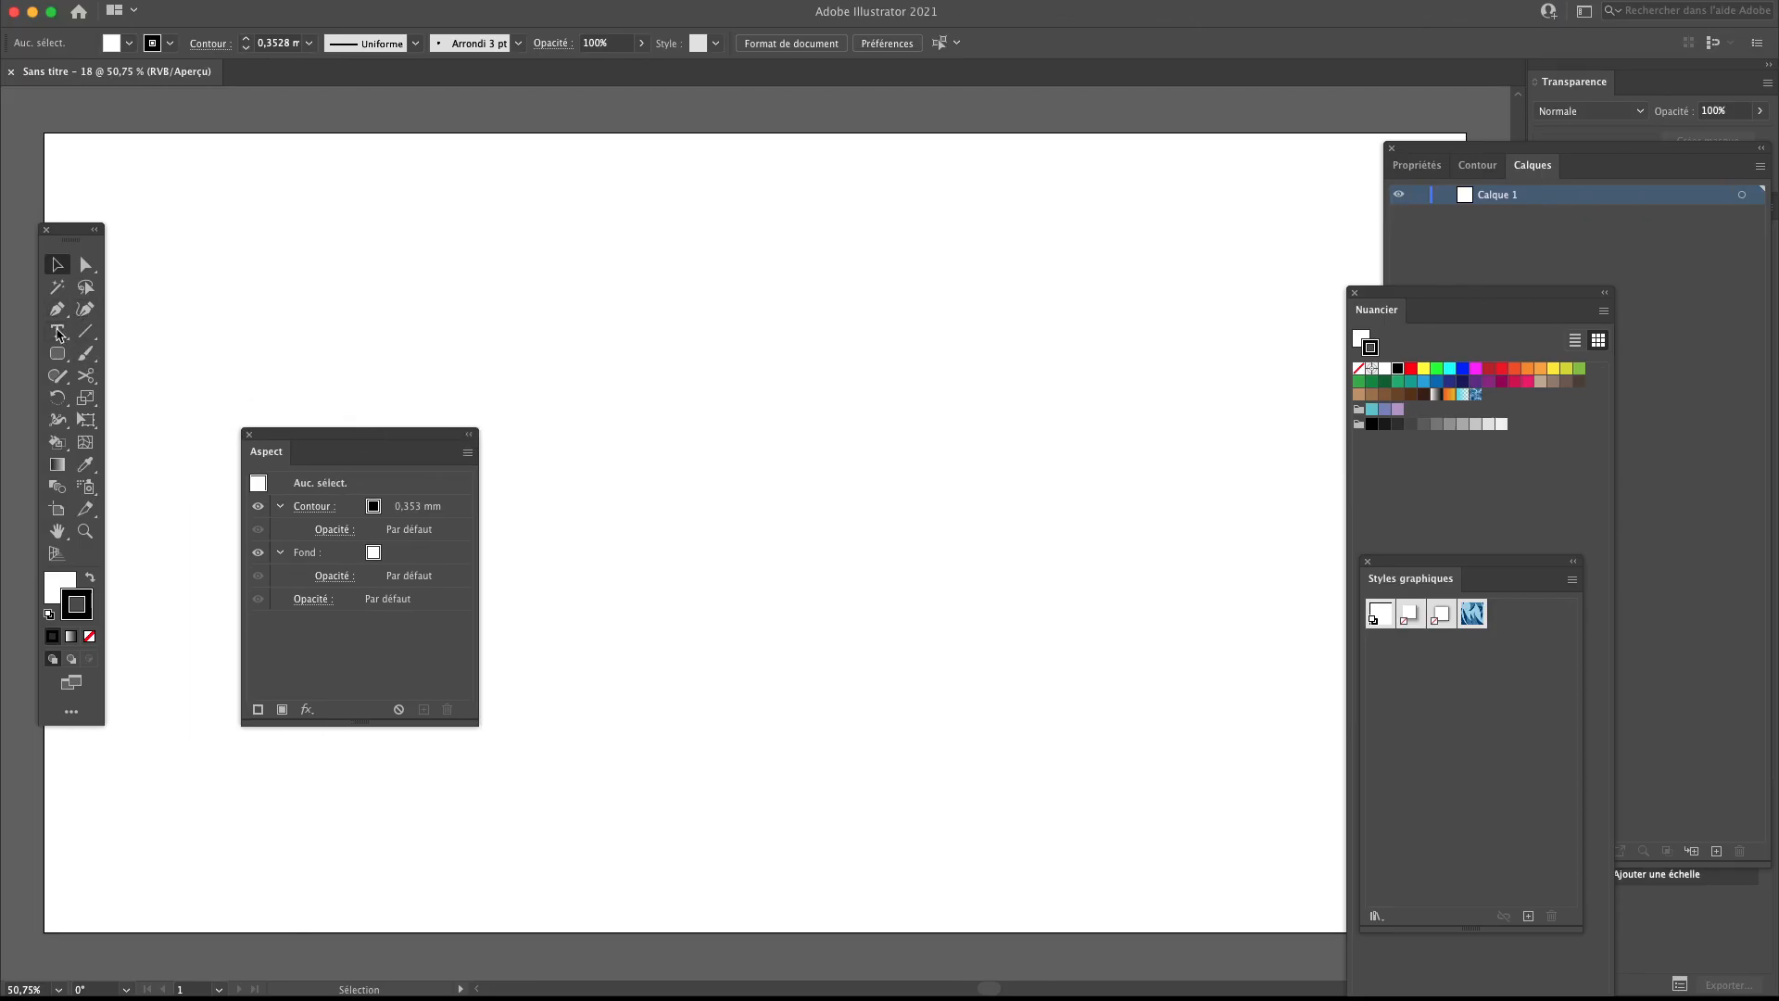
Paint a wavy S-shaped line about 398 mm wide and 86 mm high across the artboard with the Paintbrush
left_click(86, 353)
mouse_move(87, 352)
left_mouse_down()
mouse_move(246, 353)
mouse_move(193, 355)
left_mouse_up()
left_click_drag(405, 328, 1241, 451)
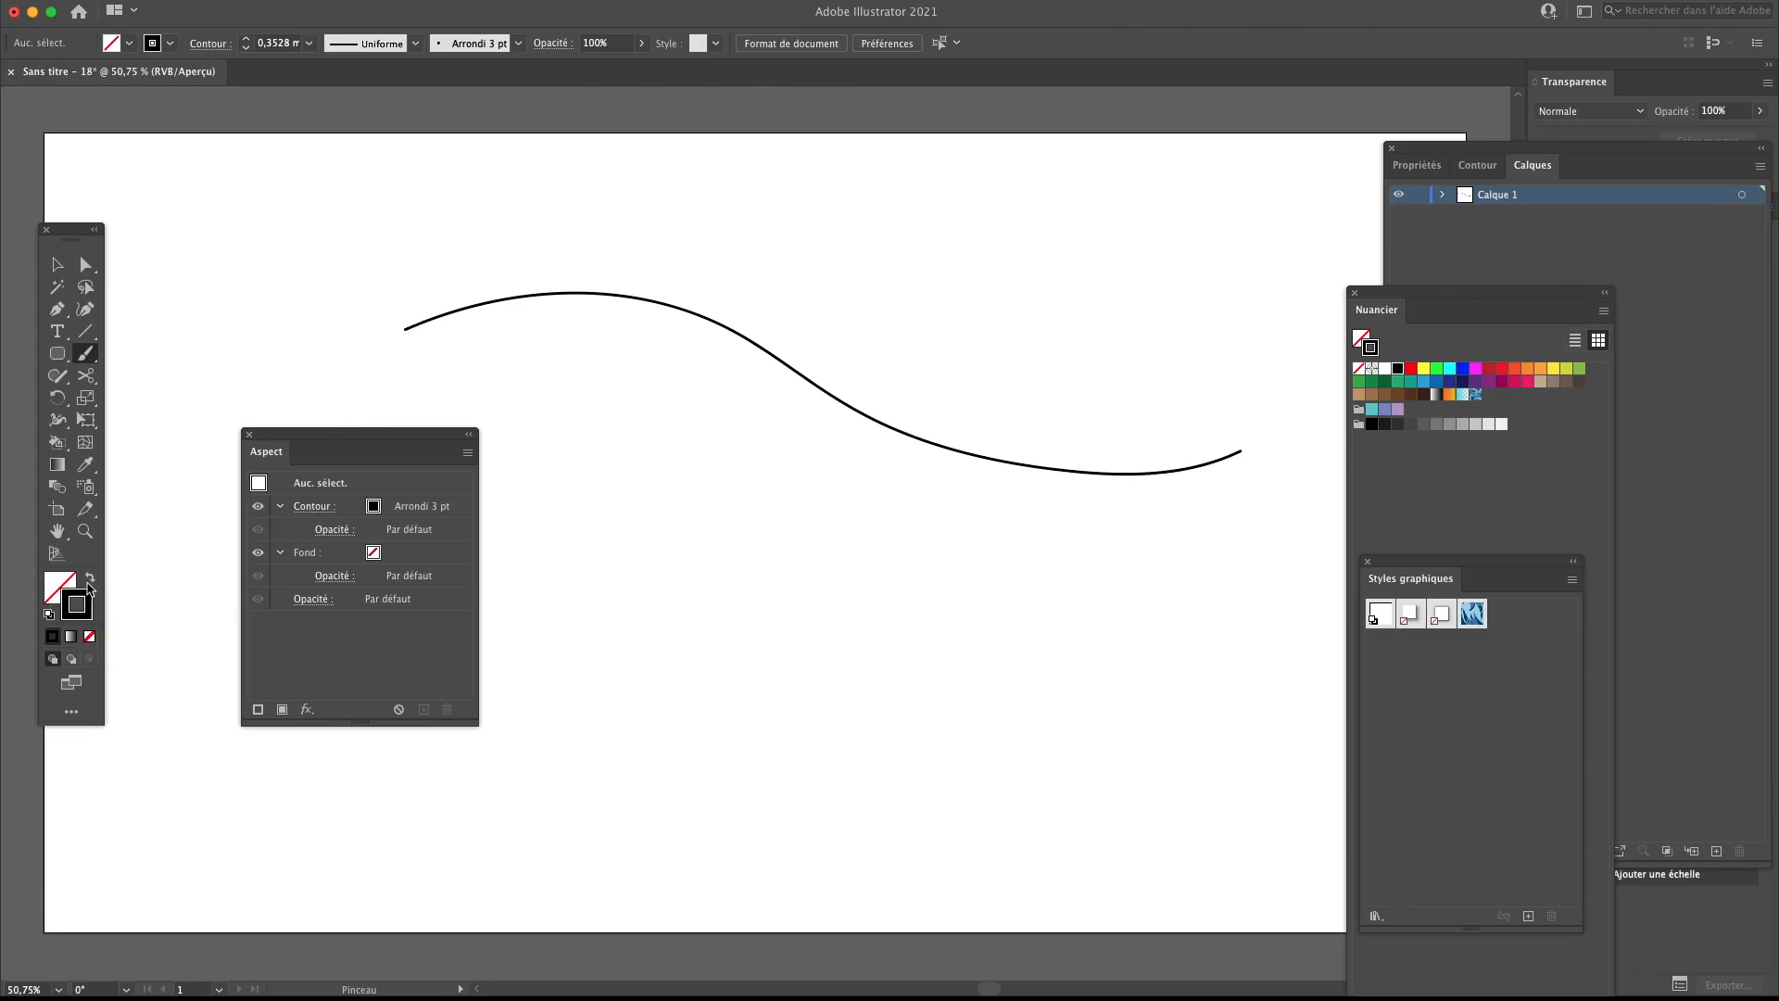
Set the default fill (Fond) to cyan with no object selected
left_click_drag(310, 444, 327, 441)
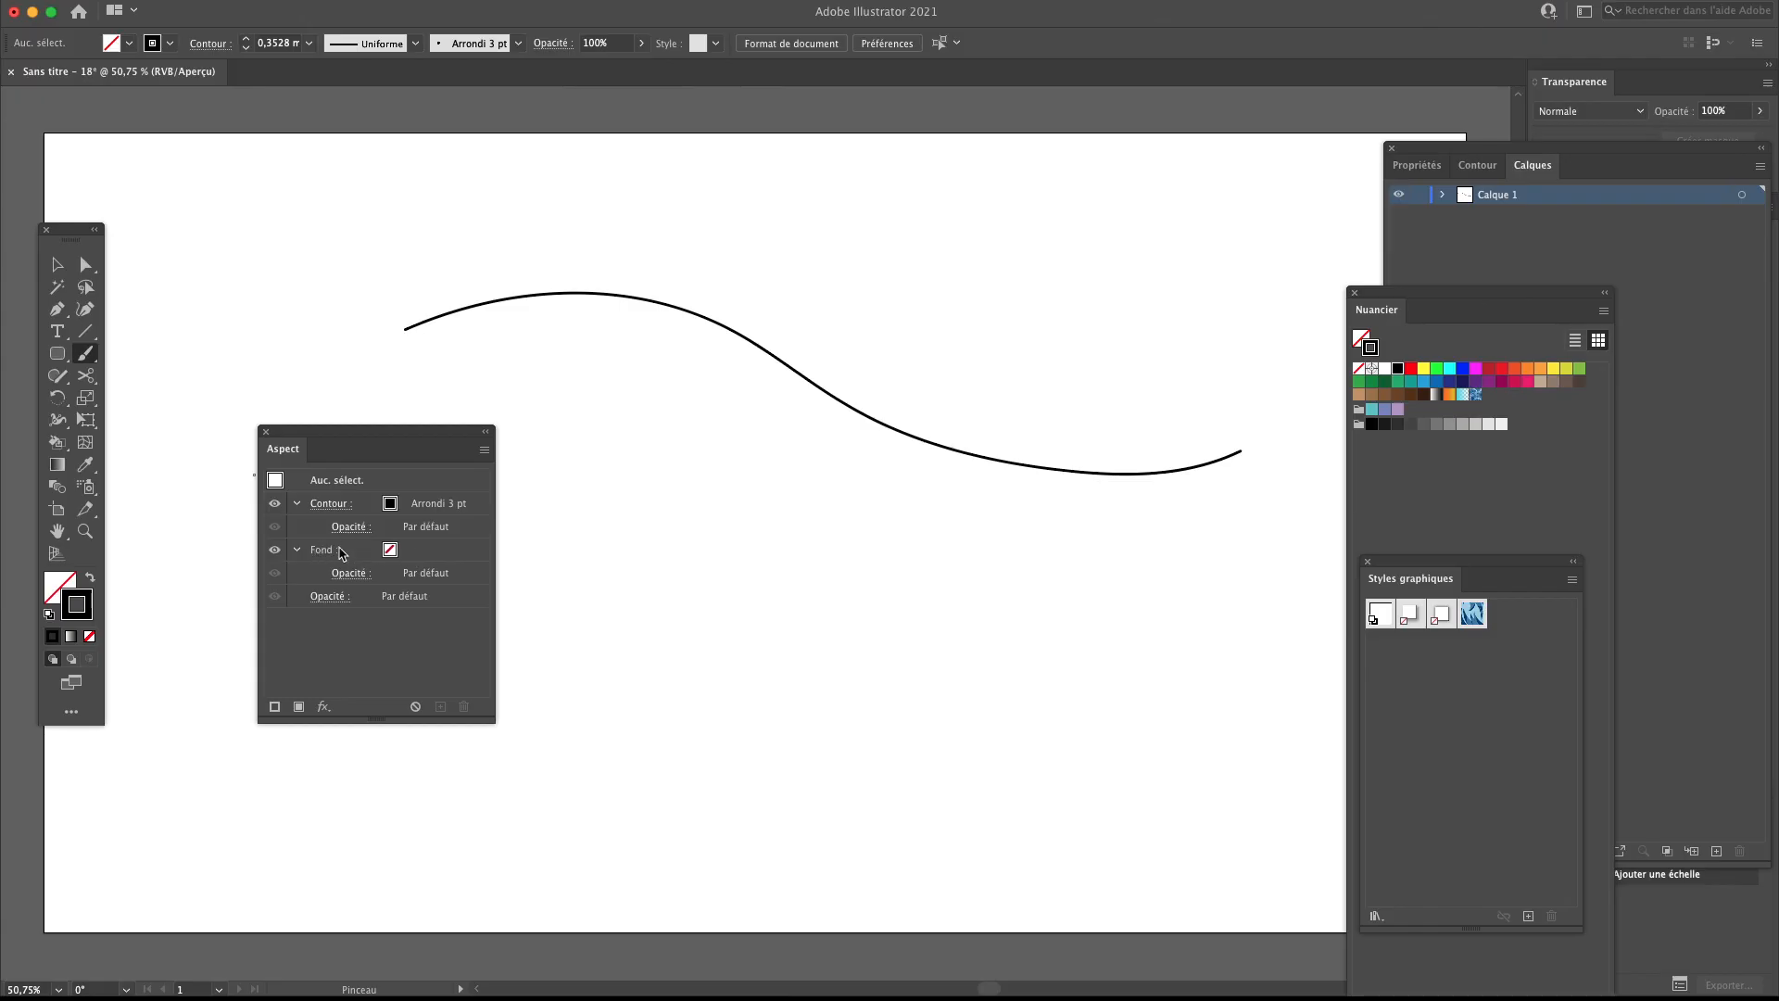
left_click(324, 555)
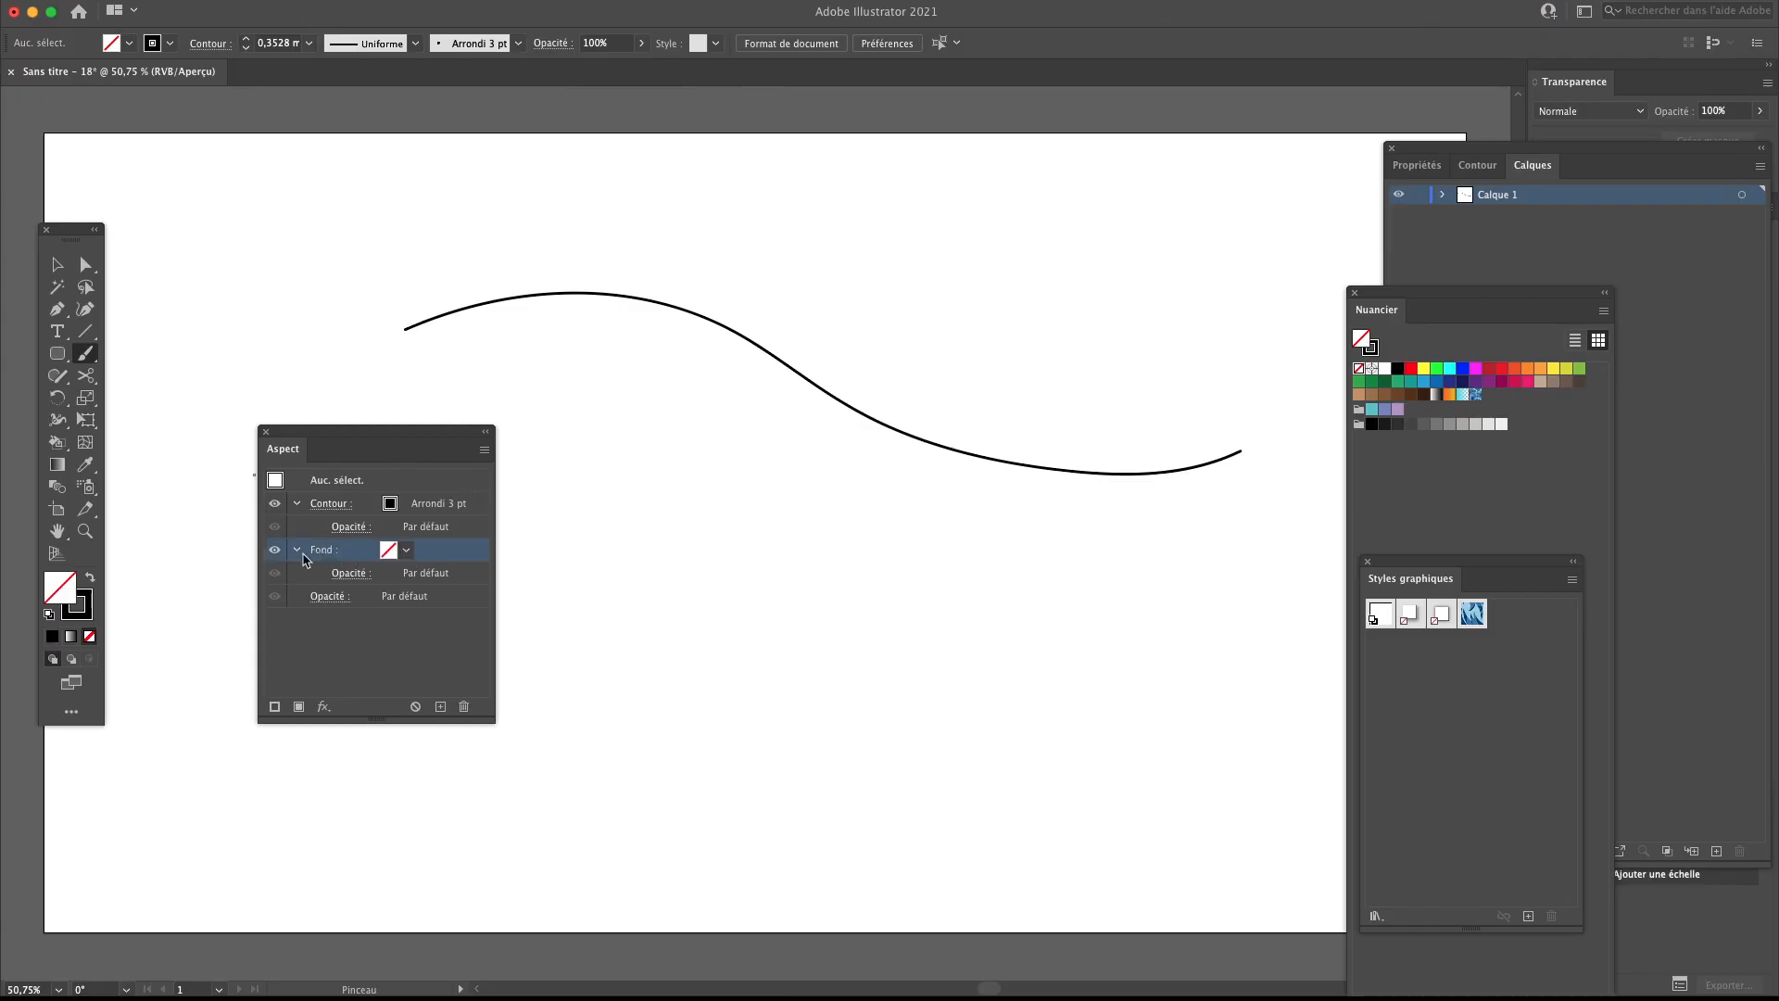
left_click(404, 551)
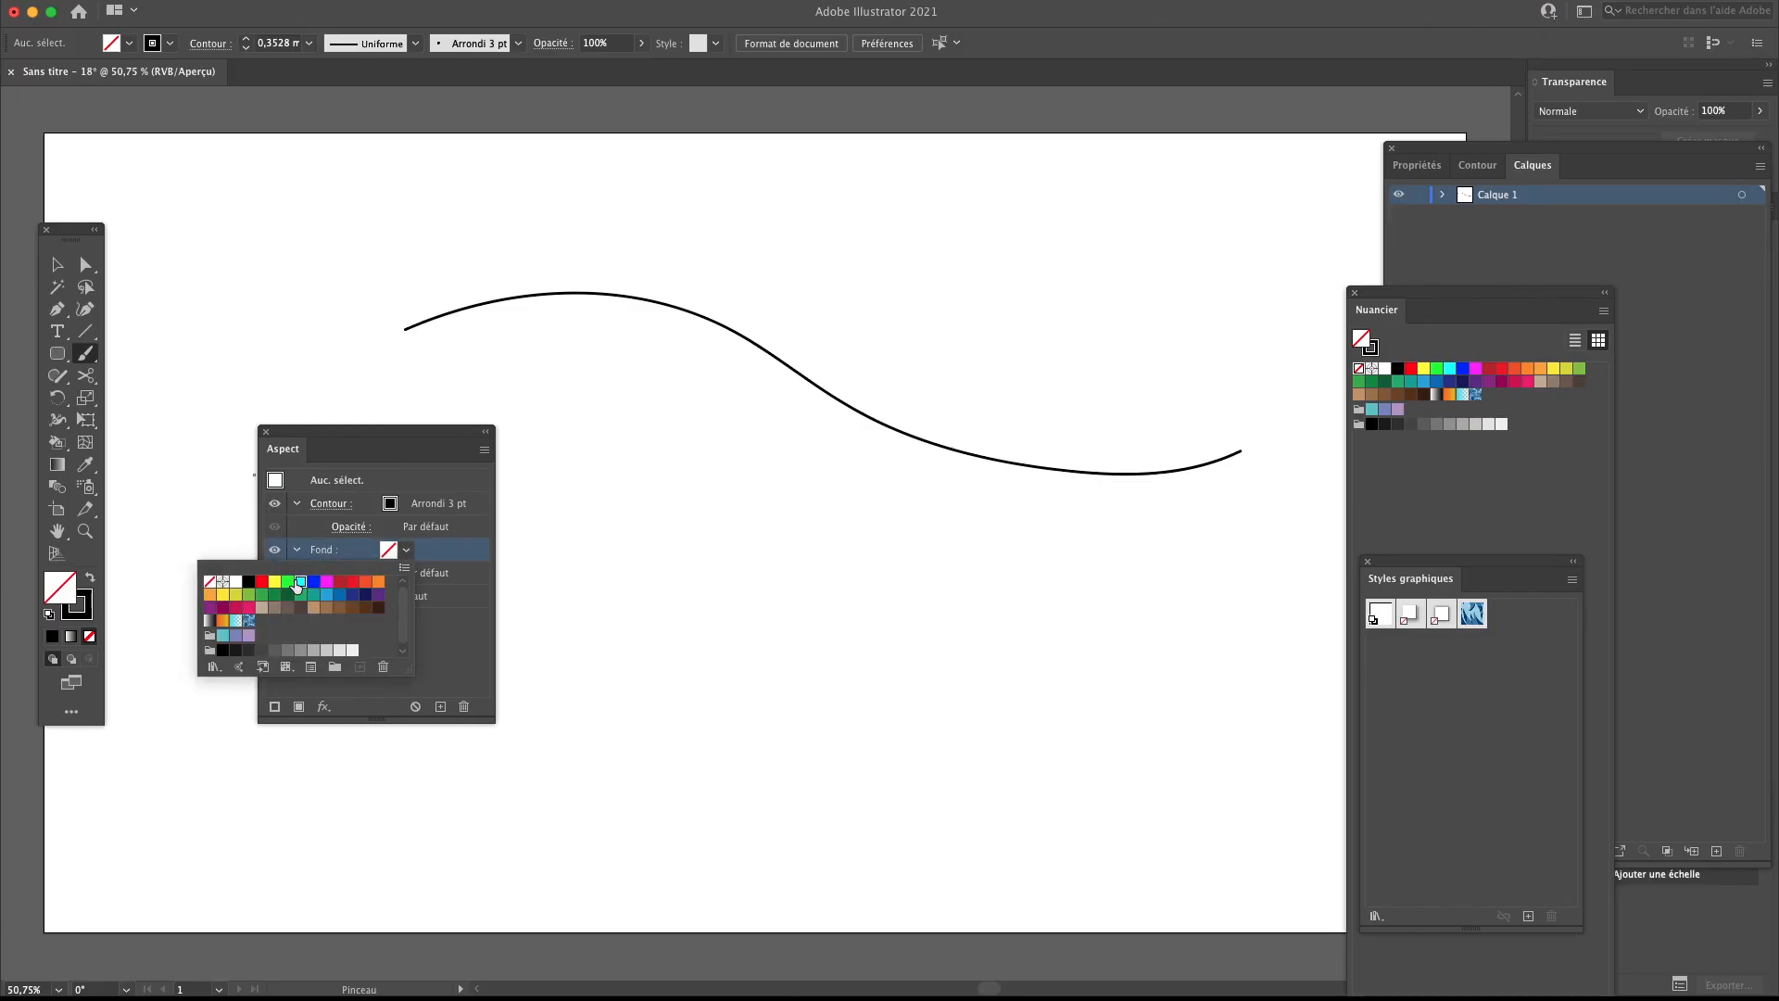
left_click(301, 581)
left_click(323, 554)
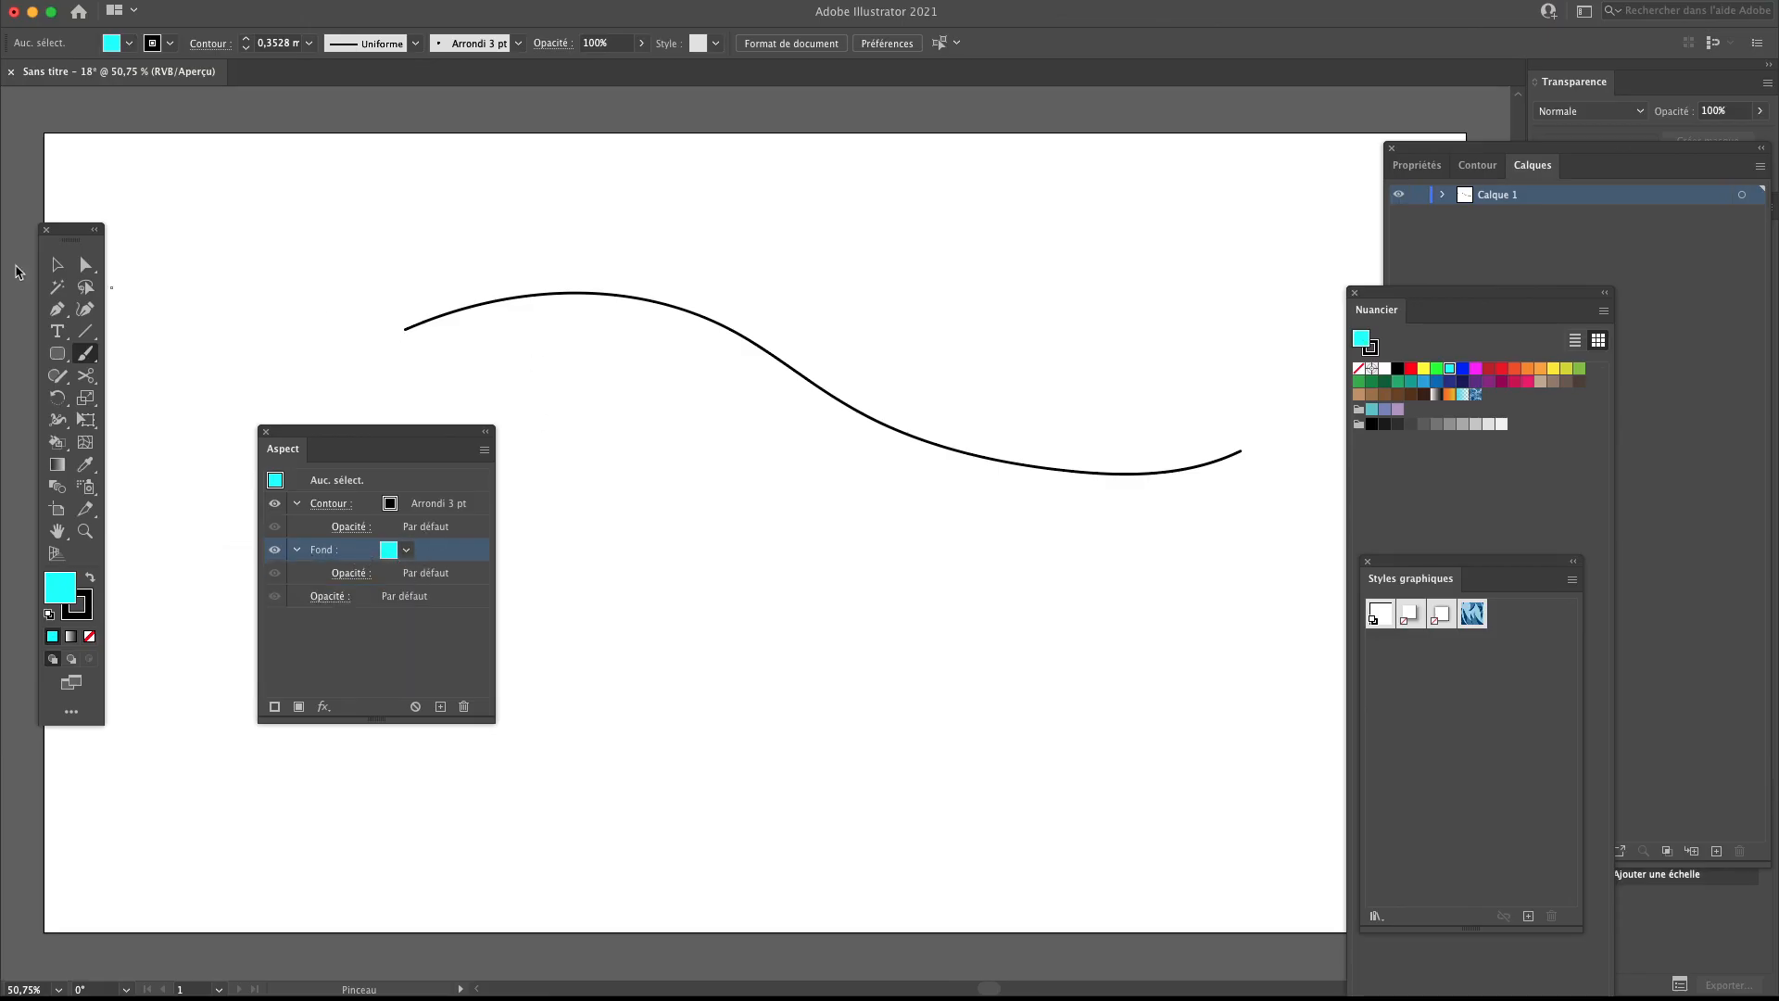
Select the wavy line and give it a cyan fill
left_click(58, 267)
left_click_drag(392, 277, 604, 390)
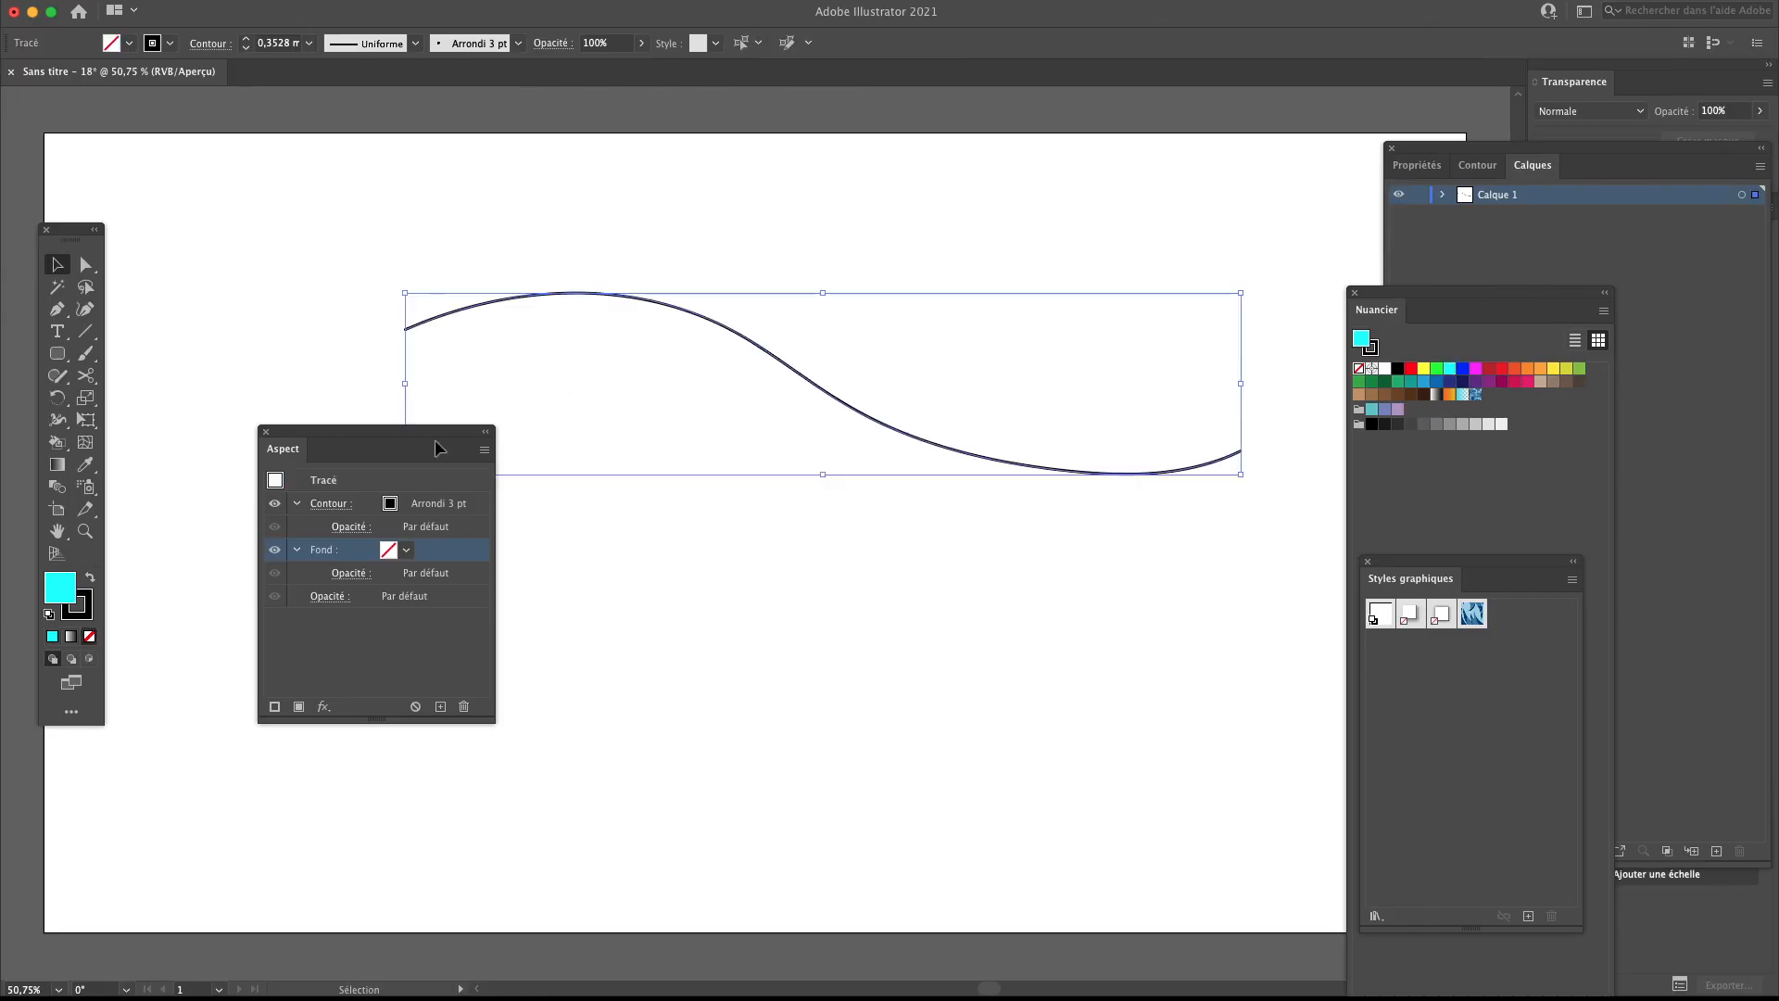
left_click_drag(388, 444, 394, 508)
left_click(411, 614)
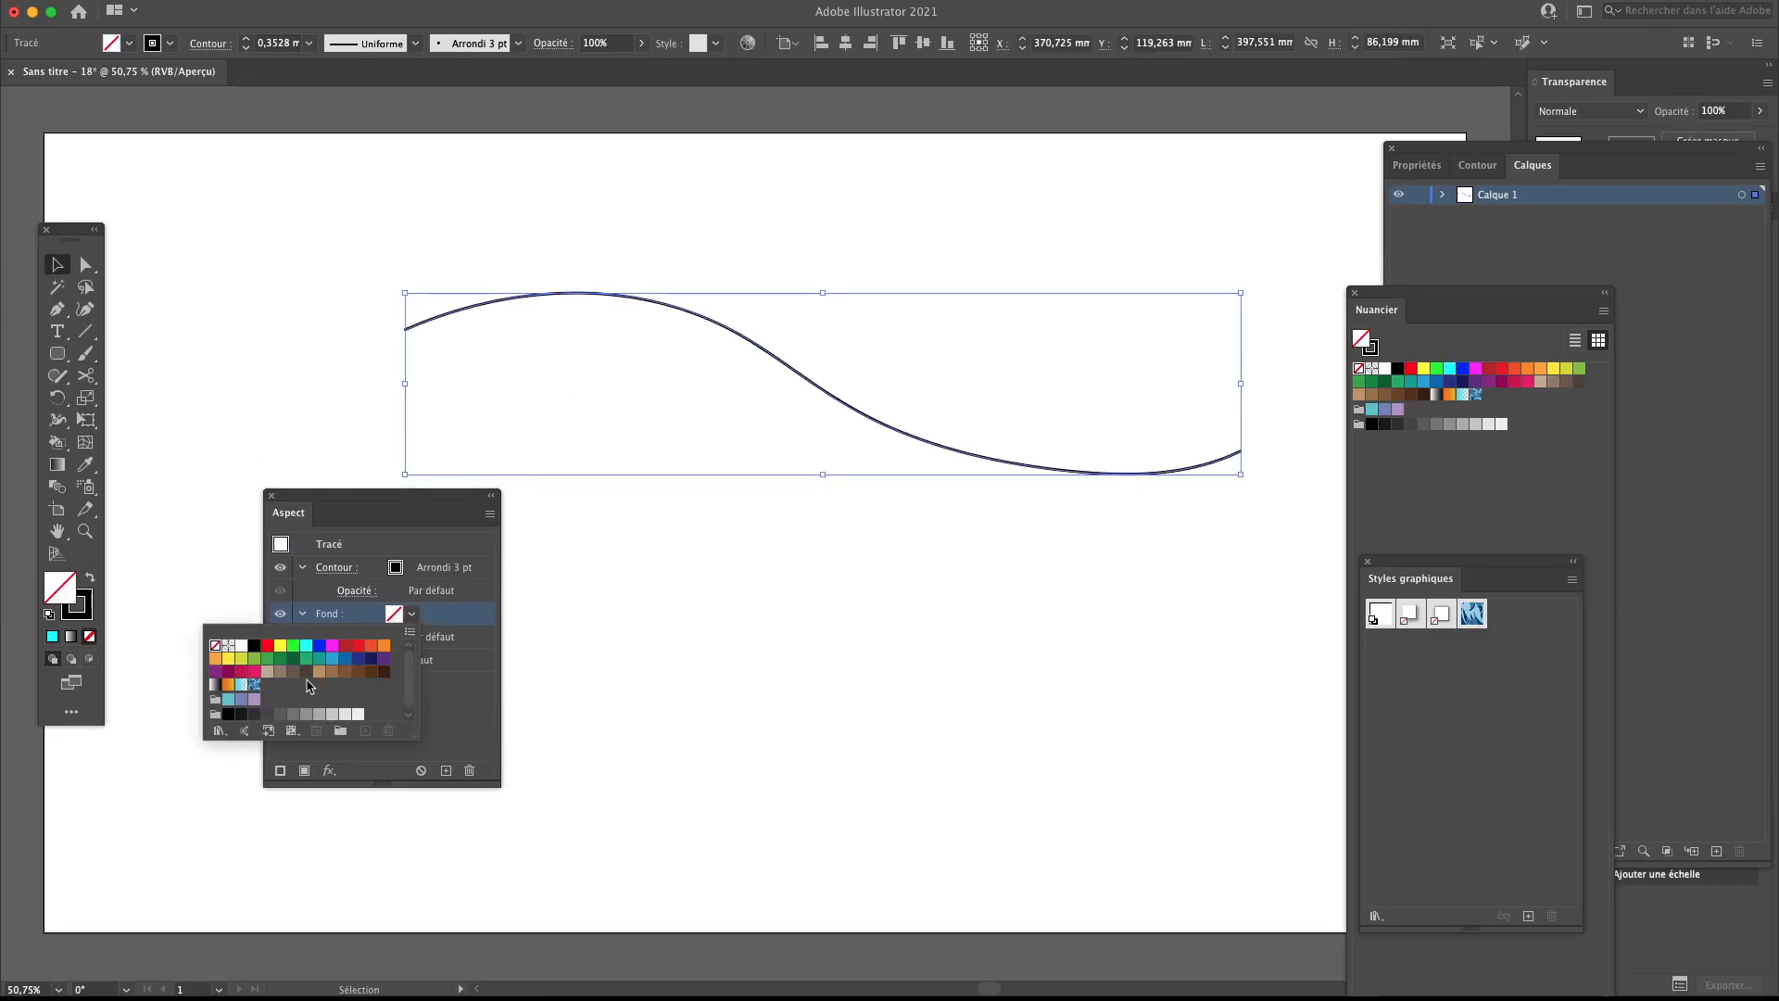
left_click(305, 645)
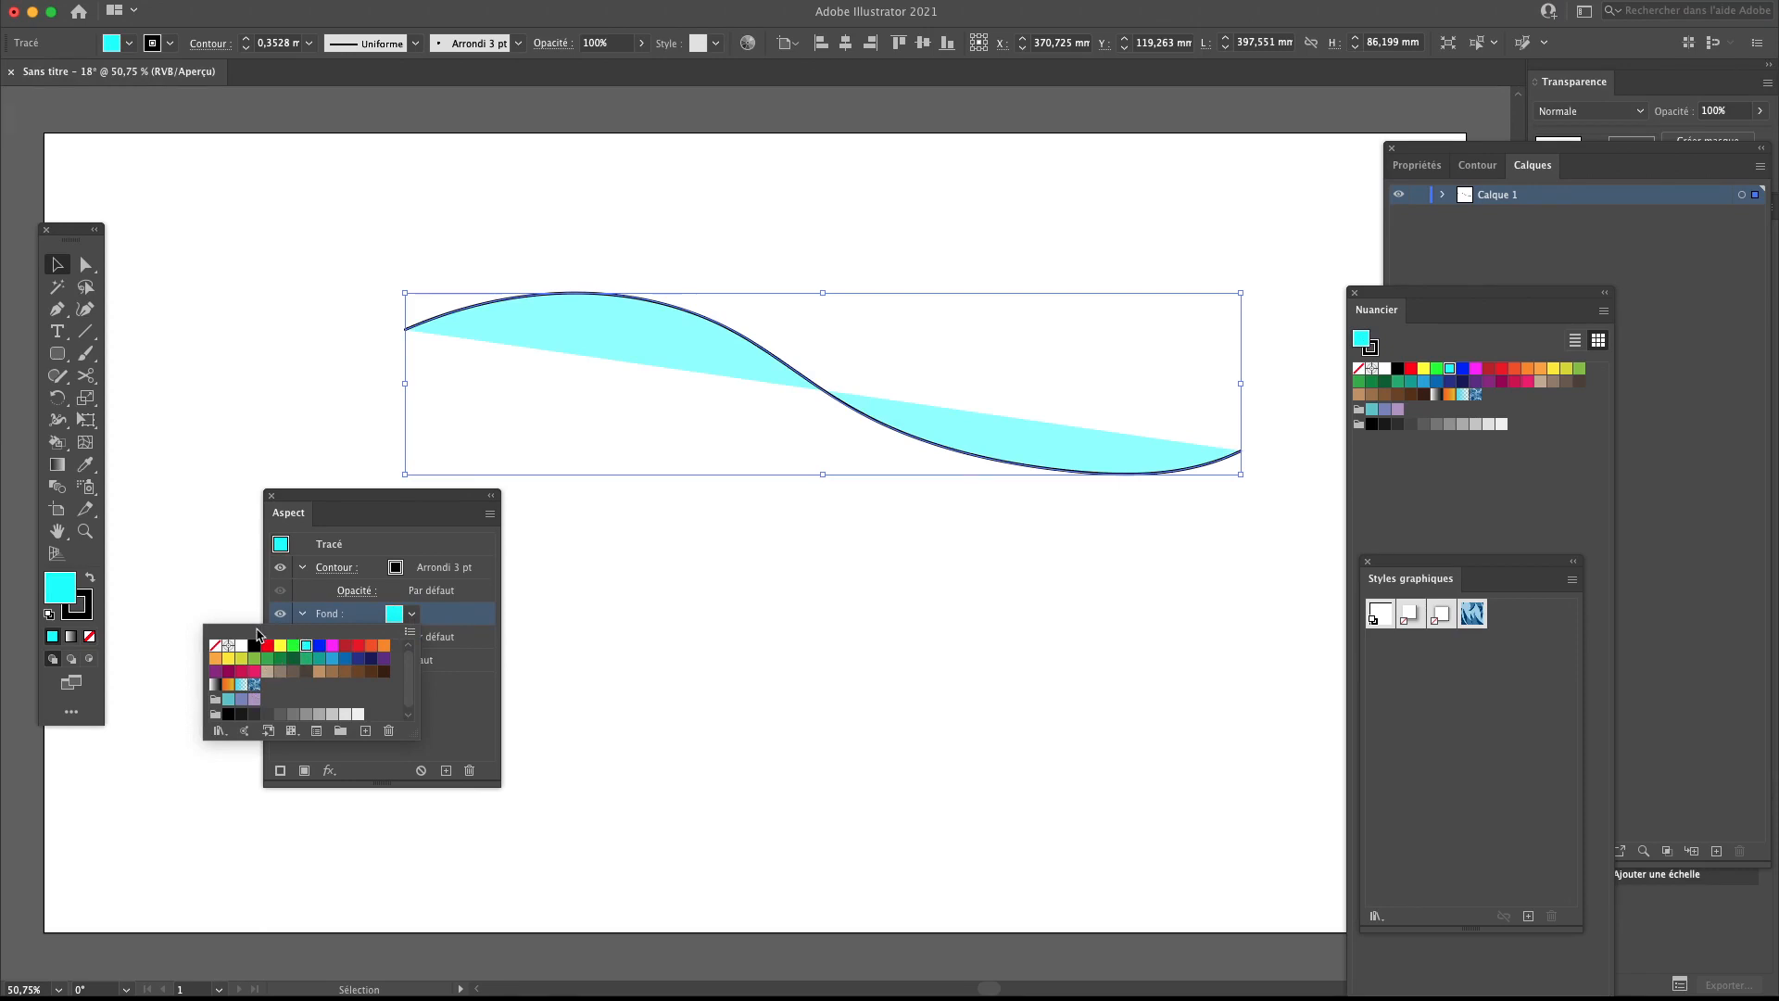
Set the wavy line's fill to none and move the line up and left to about X 311 mm, Y 99 mm
left_click(413, 616)
left_click(414, 615)
left_click(216, 645)
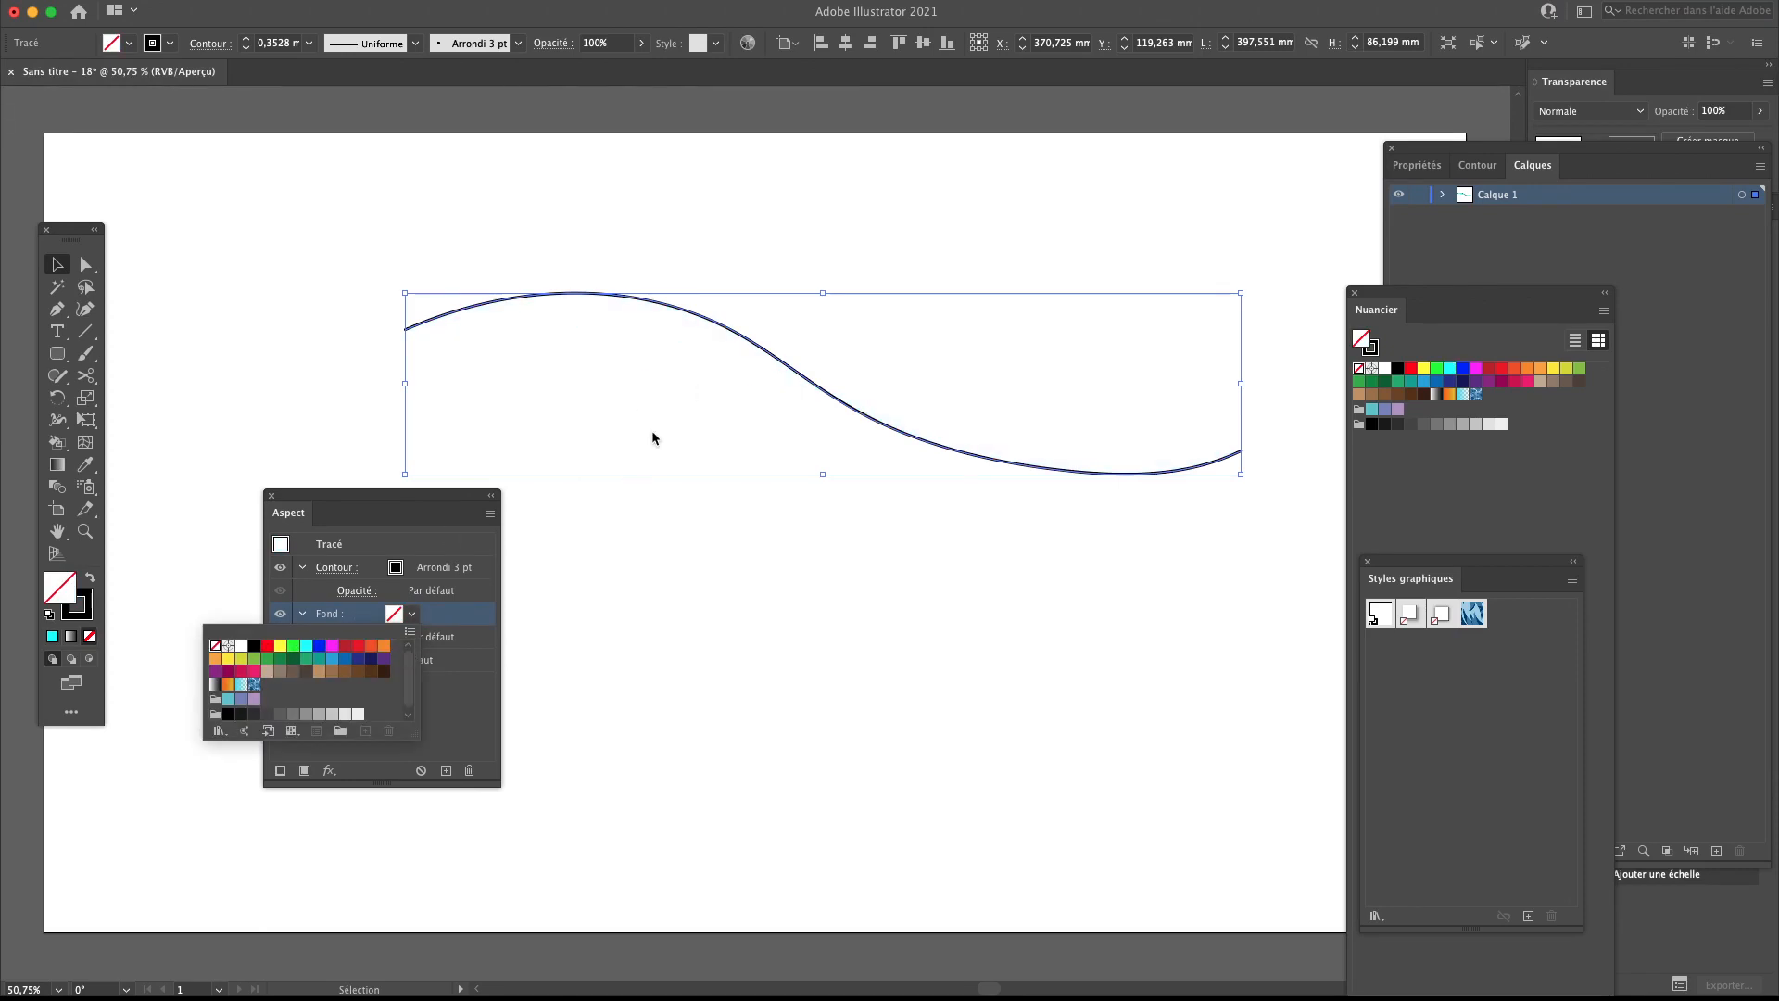
left_click(654, 251)
left_click_drag(753, 345, 628, 303)
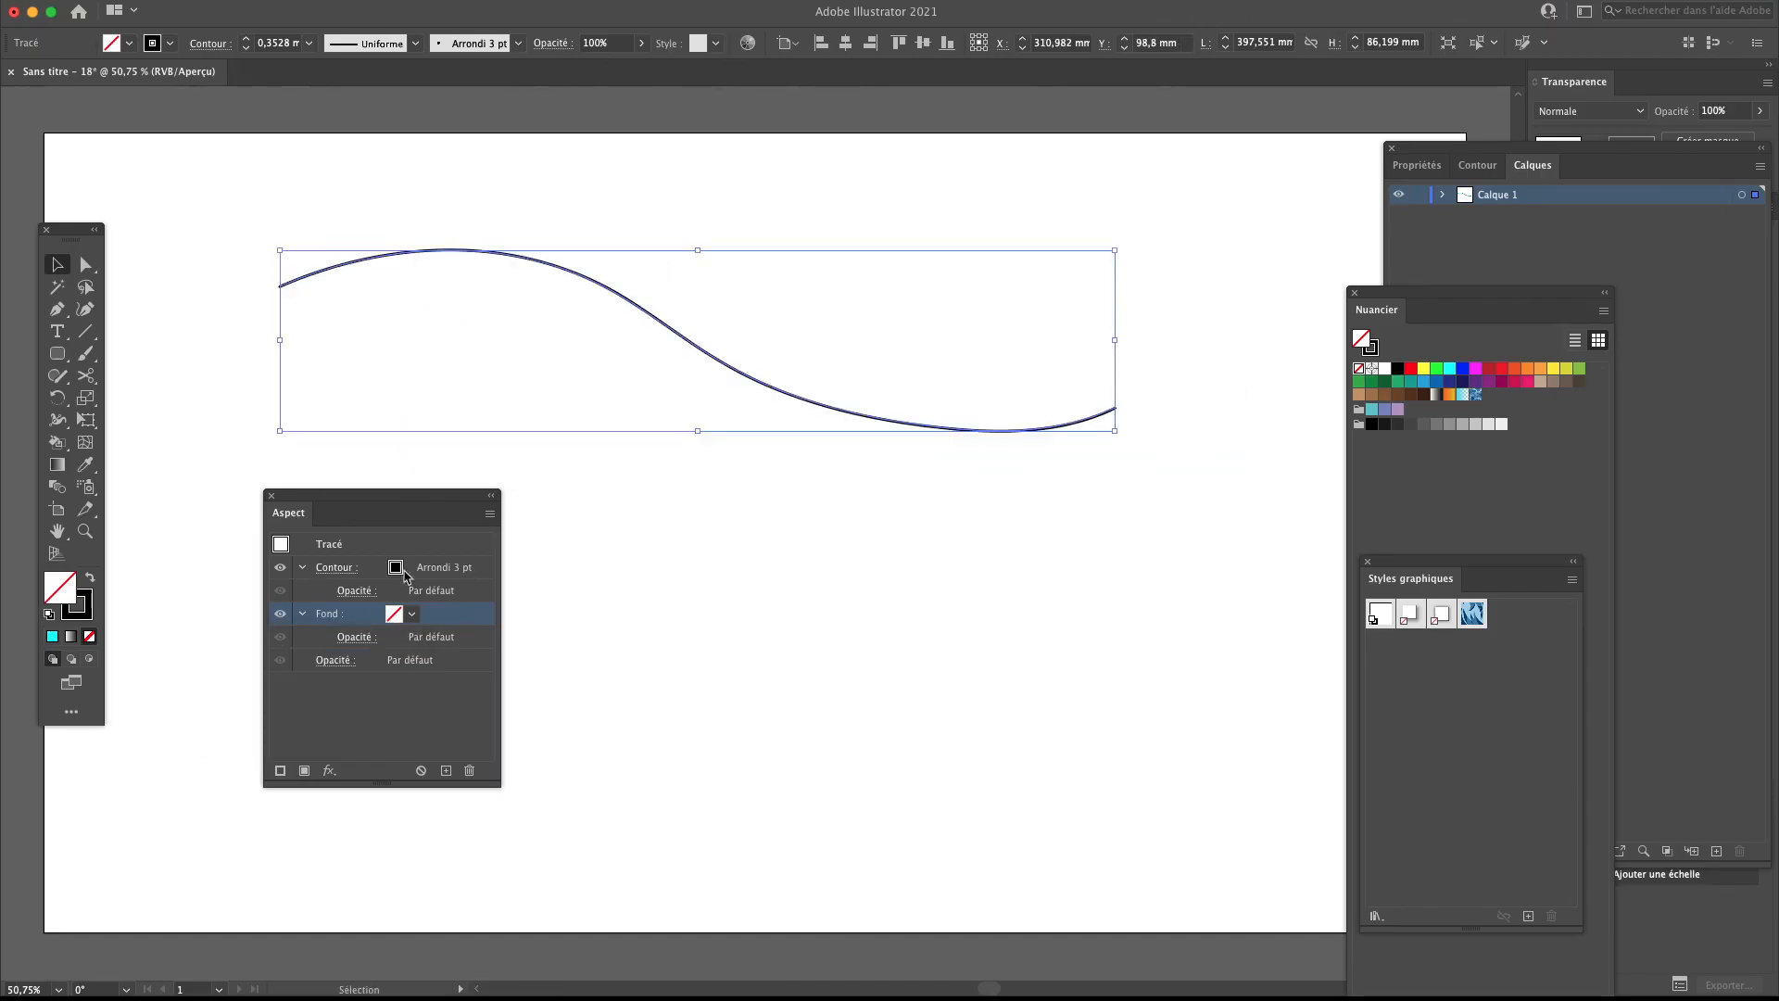
Change the wavy line's stroke (Contour) colour to the dark grey swatch
left_click(404, 574)
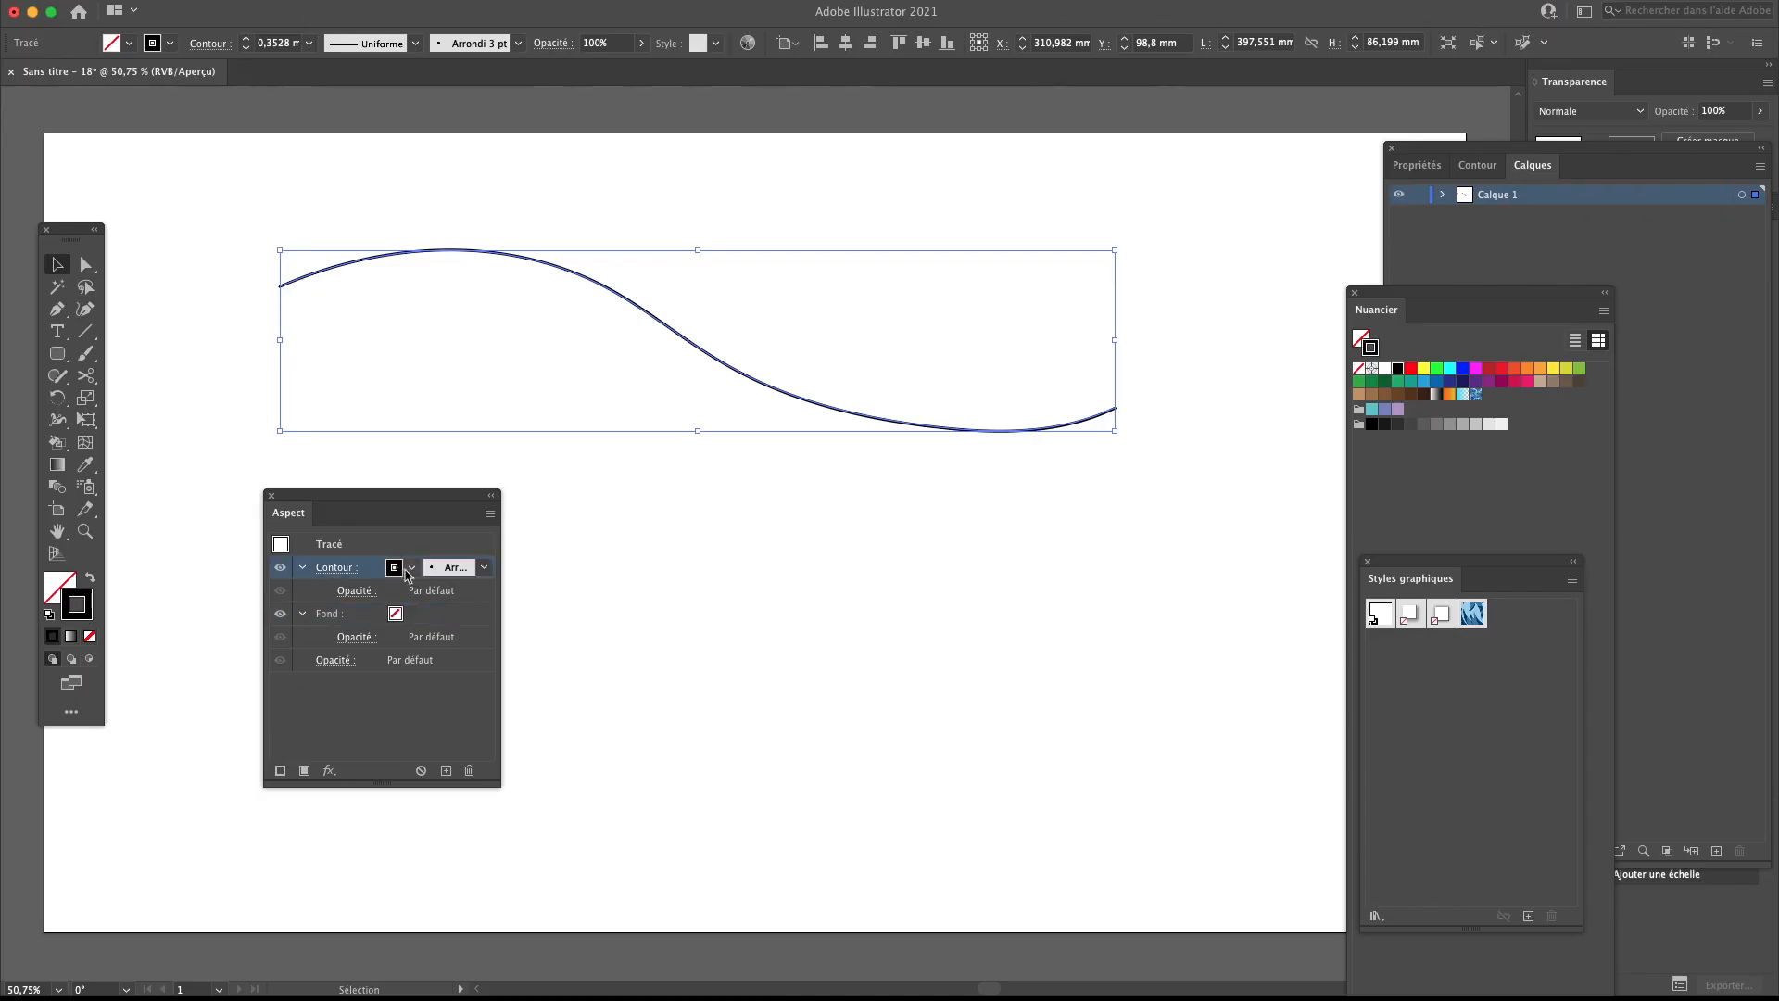
left_click(396, 568)
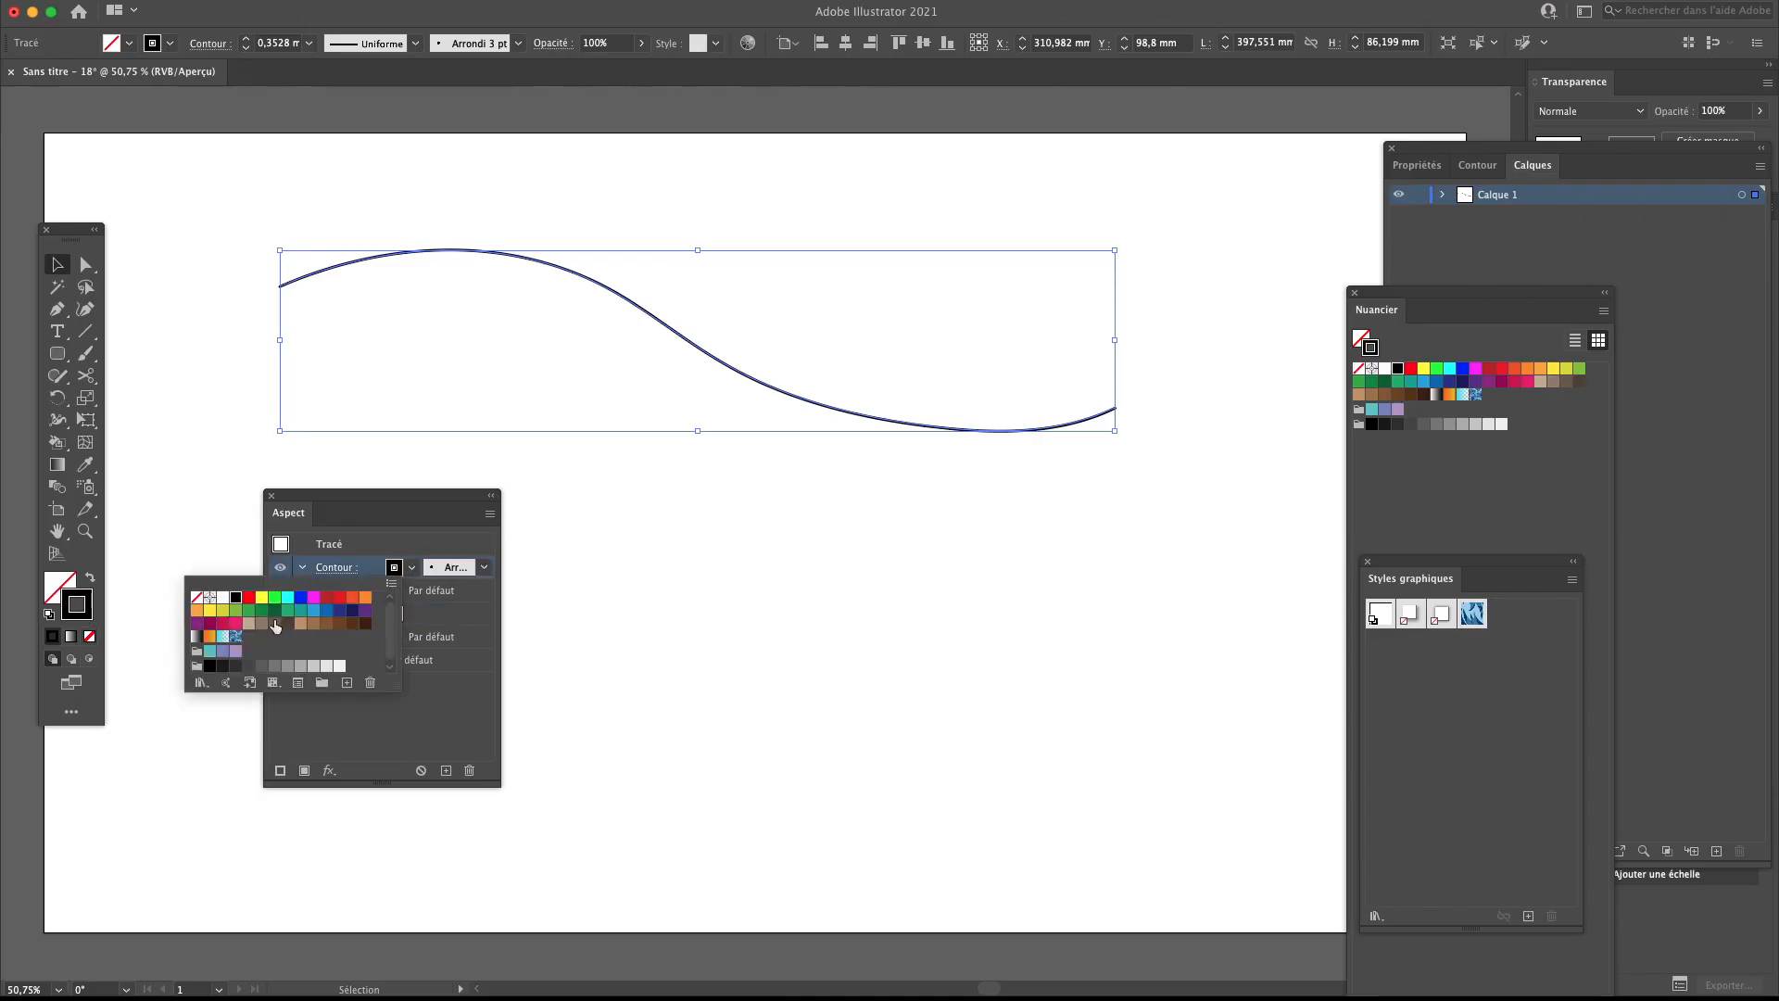
left_click(262, 665)
left_click(395, 571)
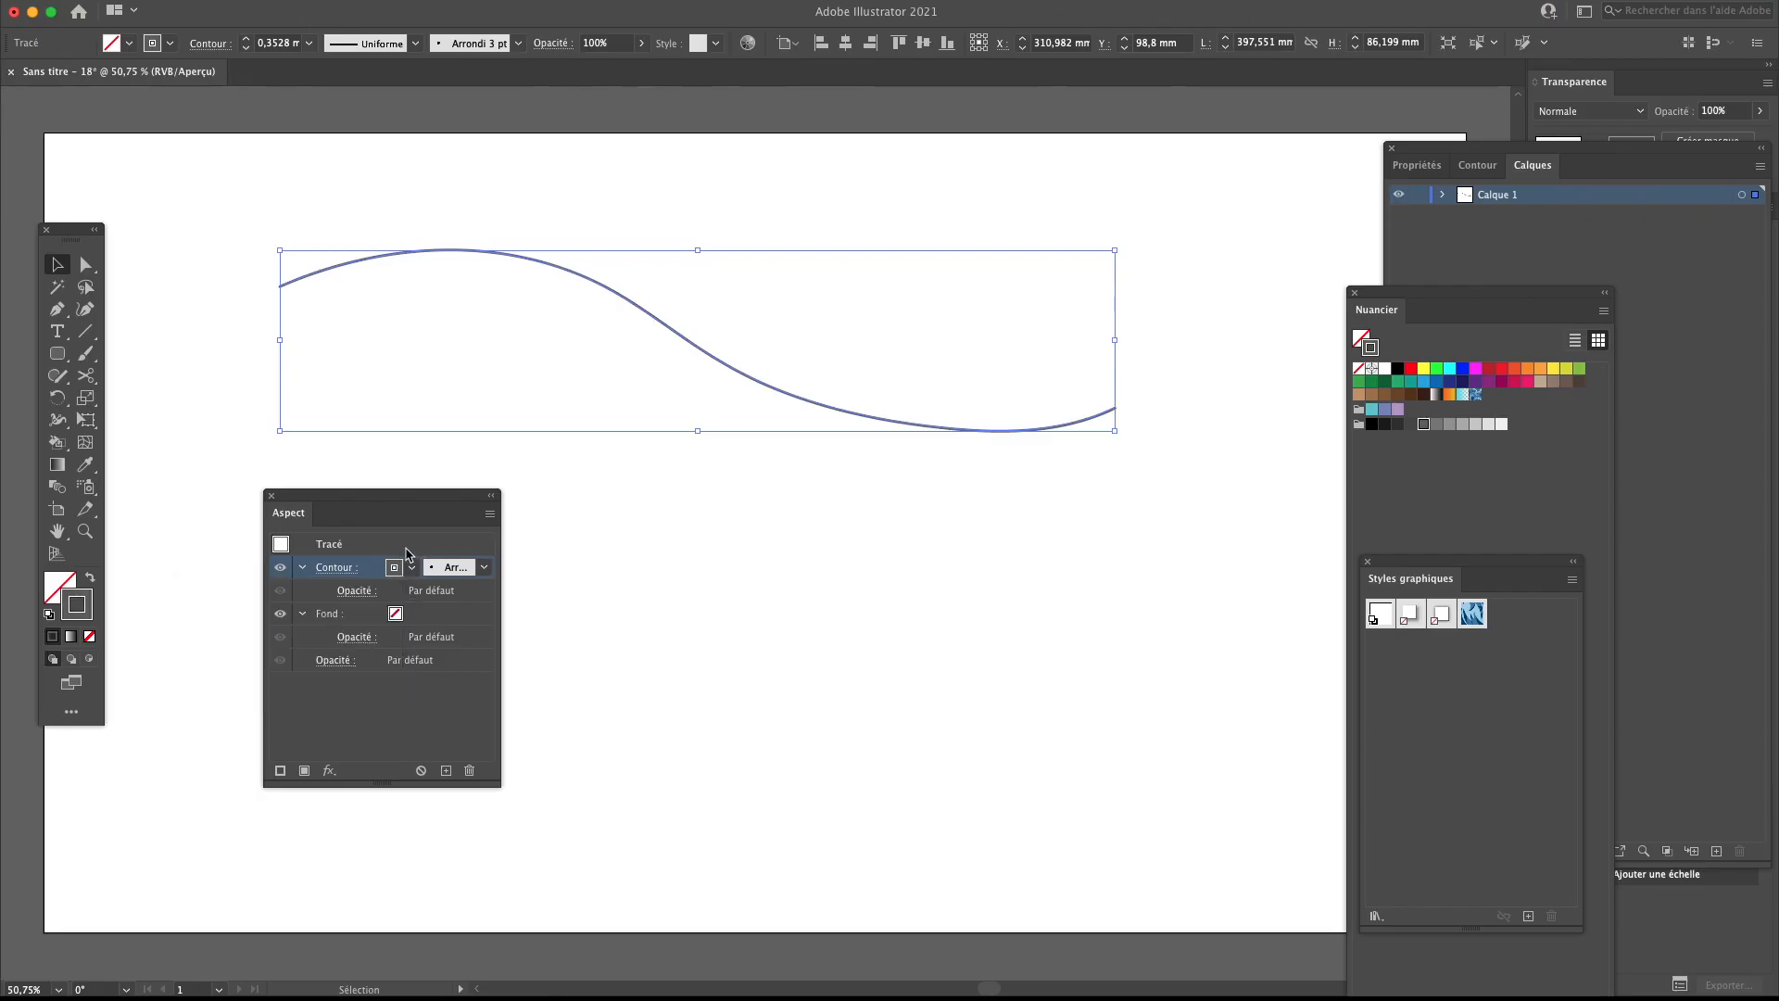
Increase the dark grey stroke's weight to 6 mm and shift Aspect beneath the thickened line
left_click(349, 568)
left_click(207, 590)
left_click(206, 590)
left_click(207, 590)
left_click(206, 590)
left_click(207, 590)
left_click(207, 590)
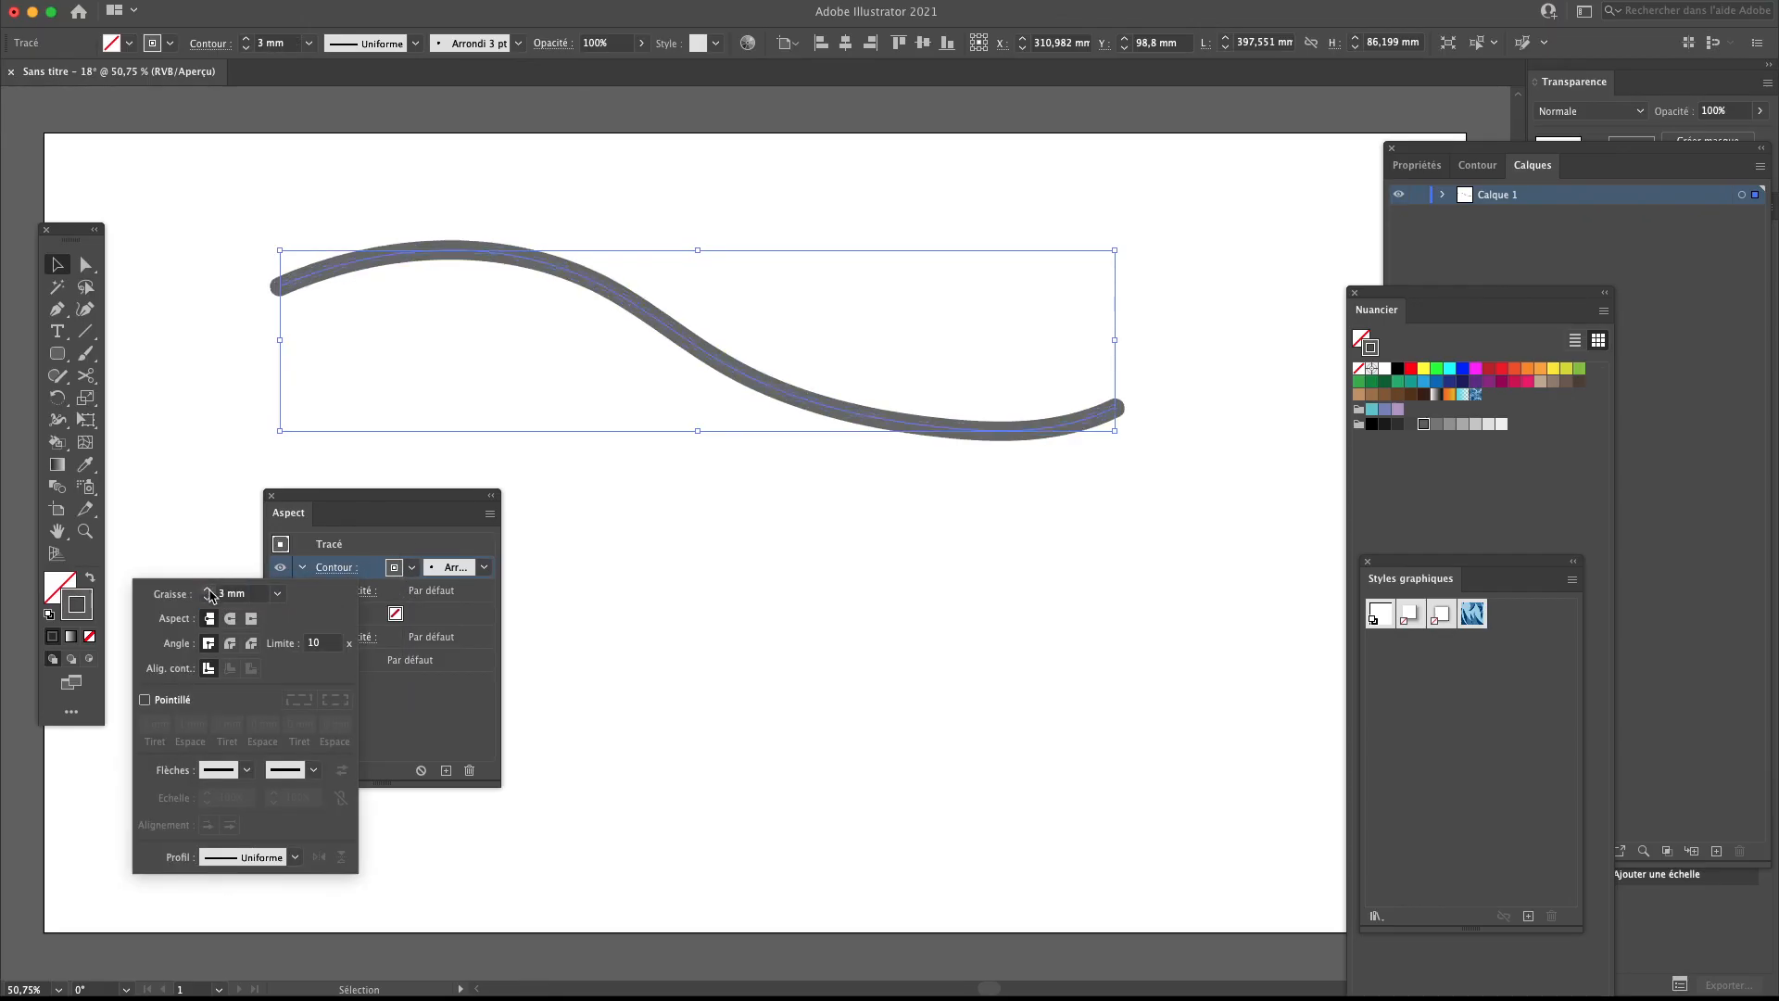
left_click_drag(389, 504, 601, 515)
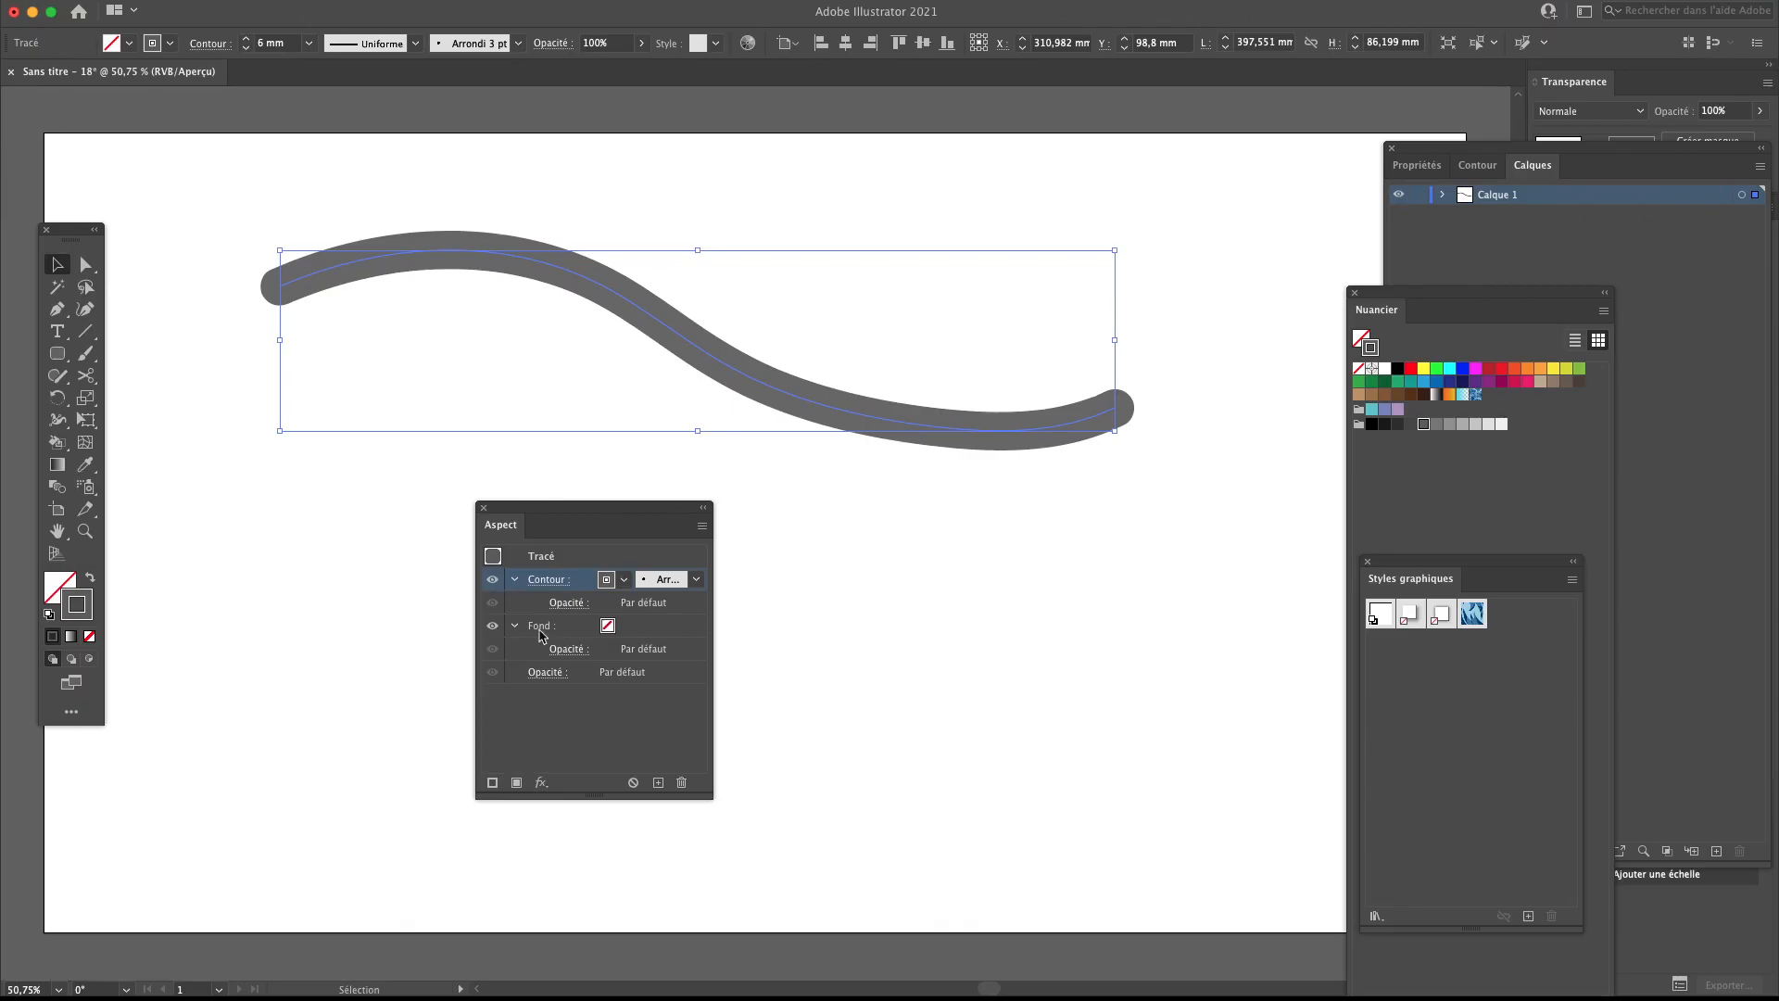
left_click_drag(582, 515, 516, 518)
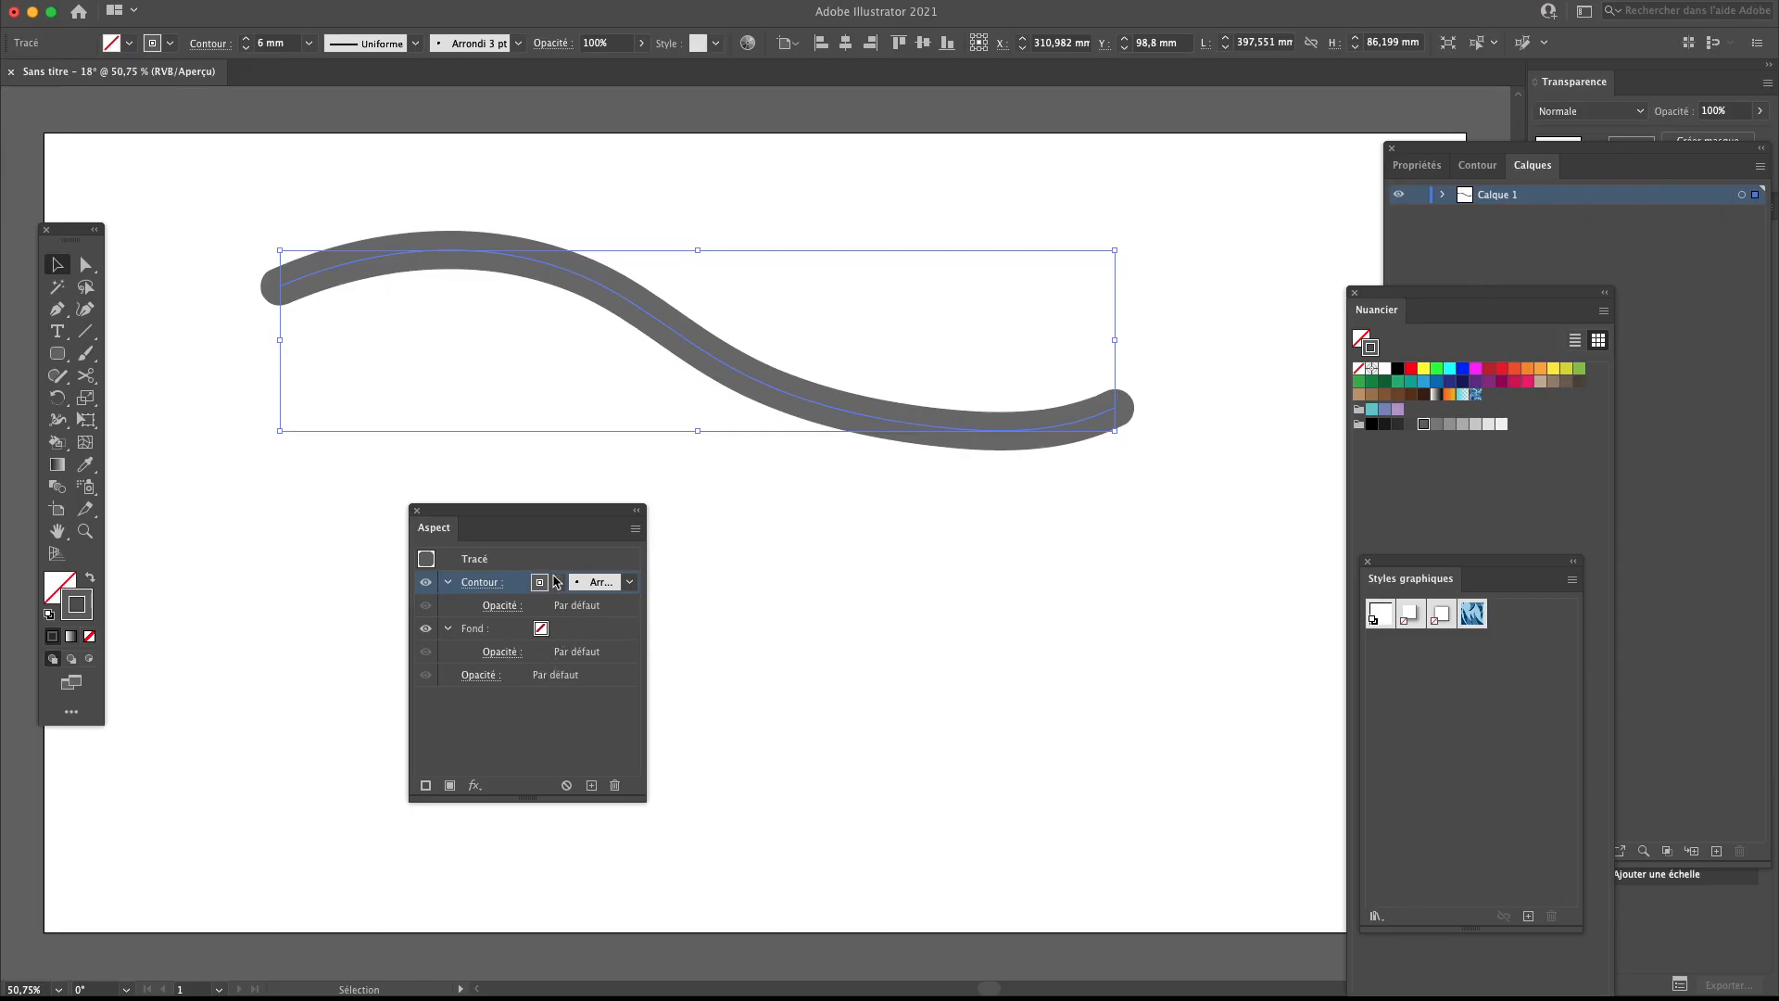
Add a second stroke above the grey one on the wavy line and colour it yellow
left_click(427, 786)
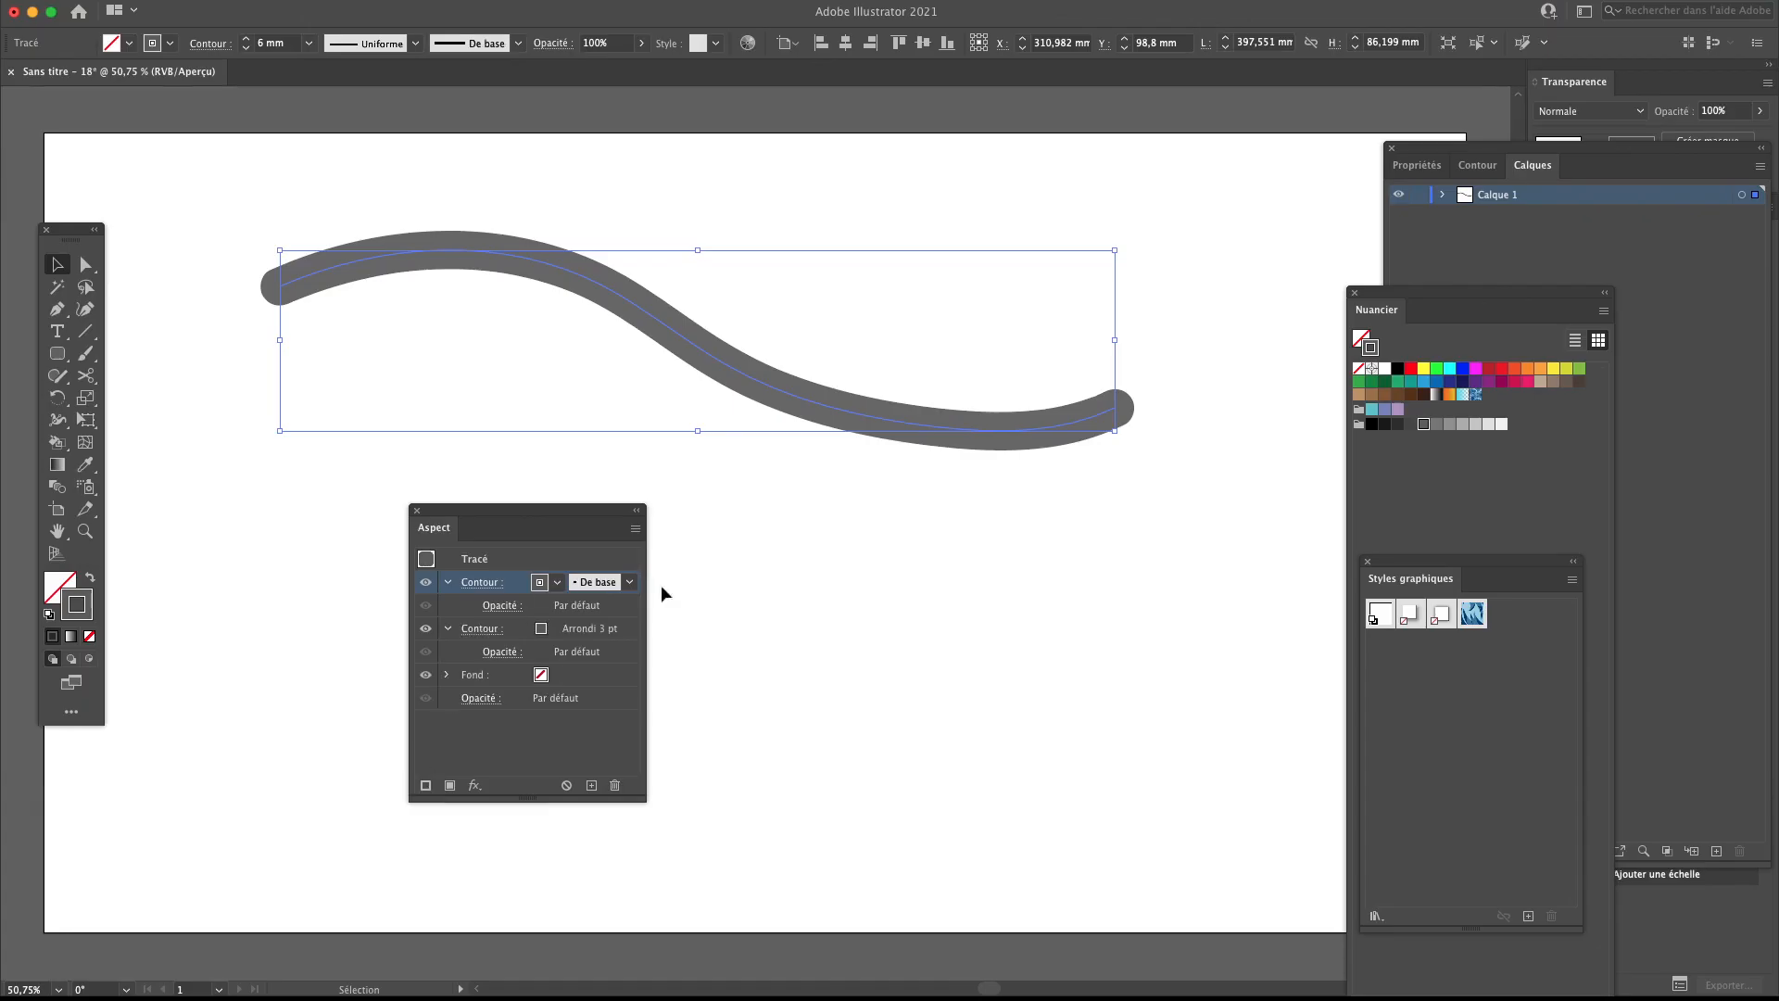
left_click(540, 582)
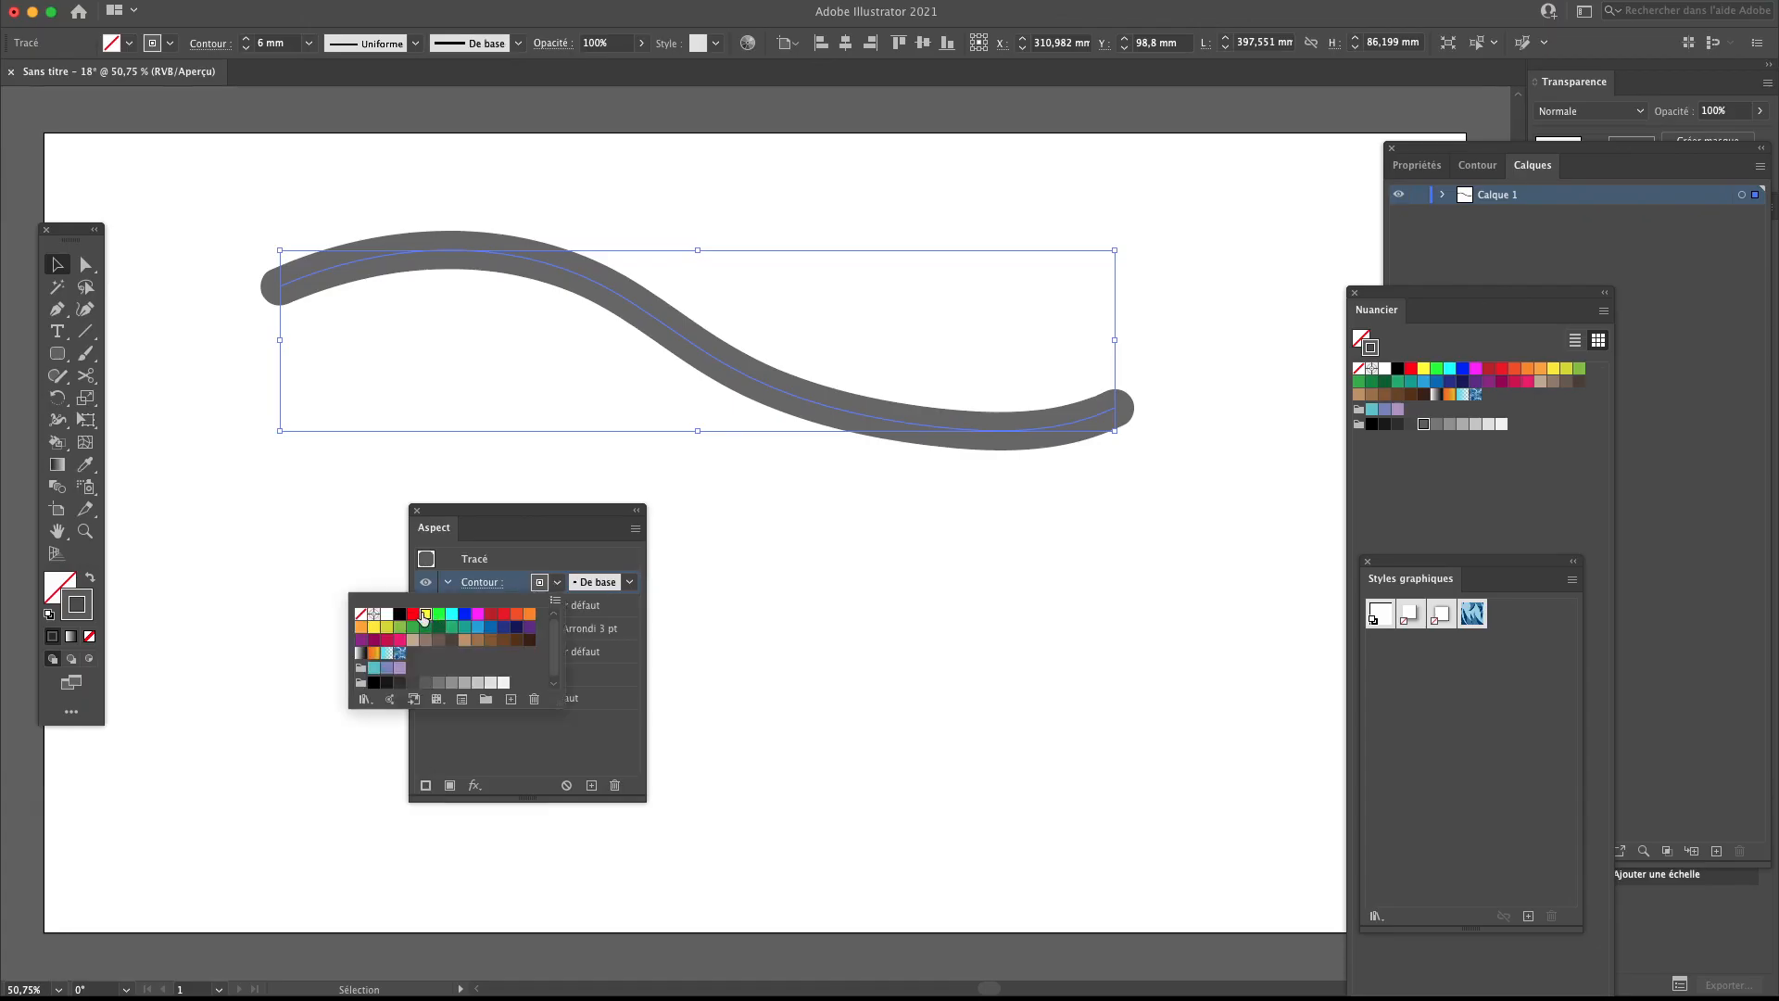
left_click(424, 615)
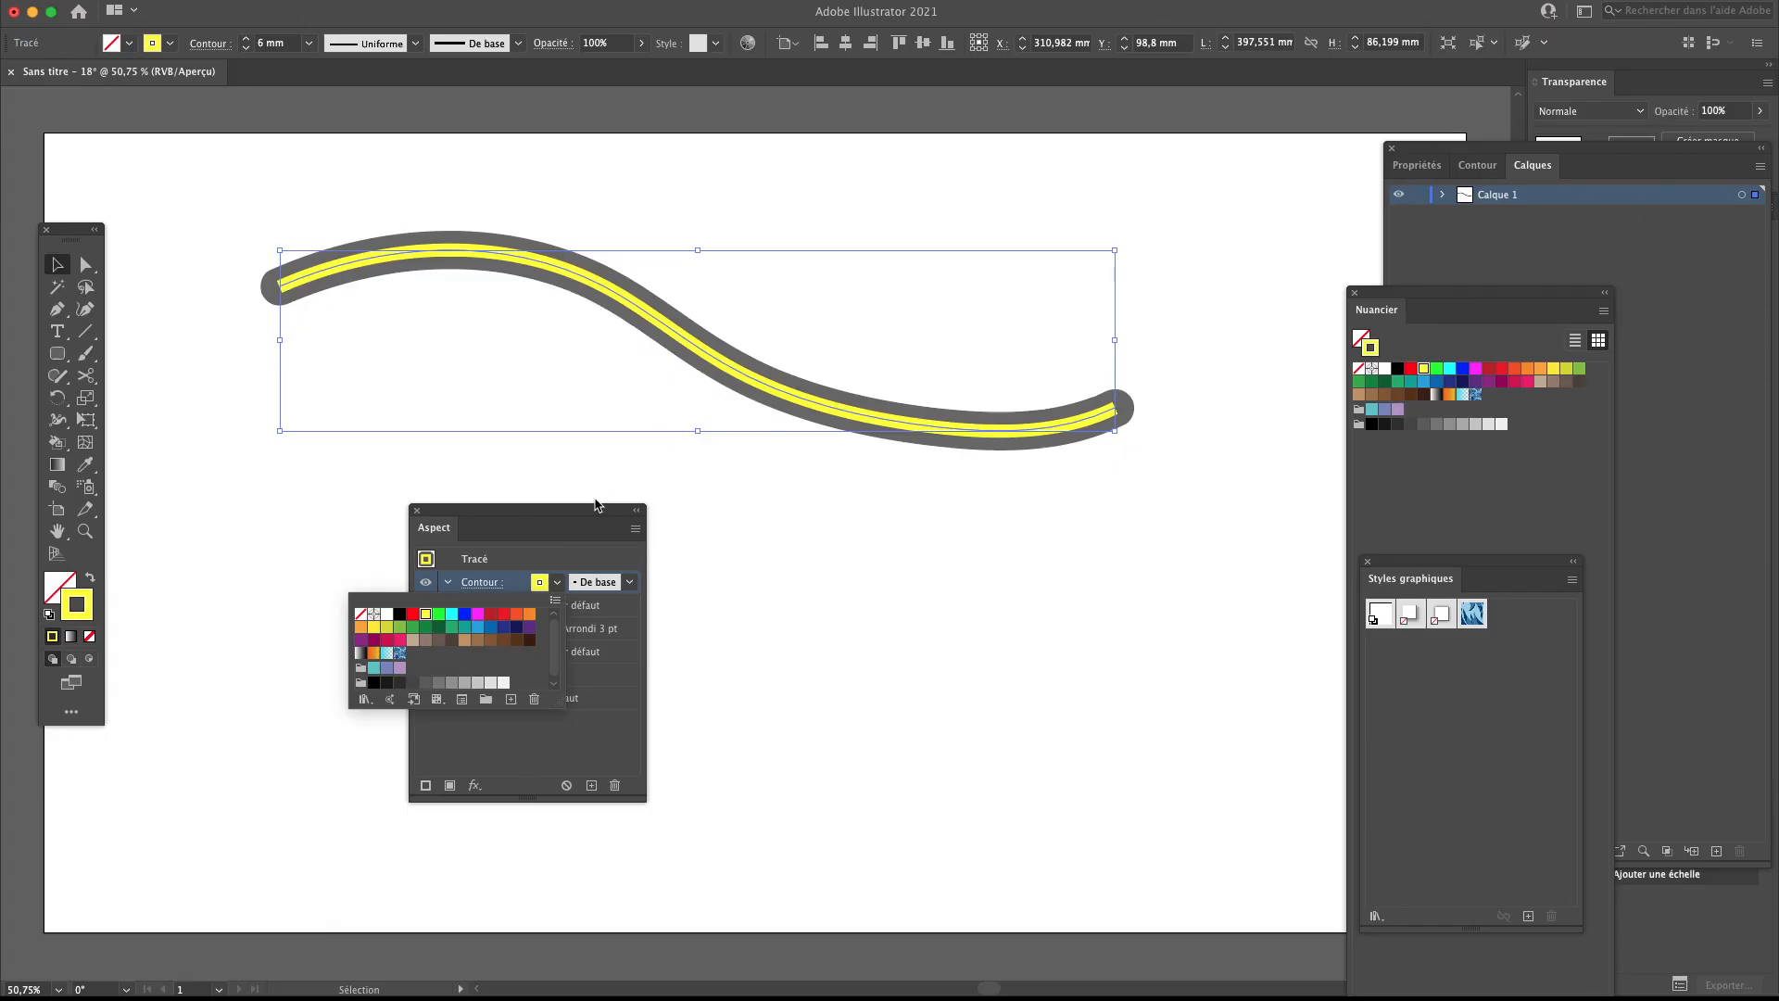
left_click(558, 508)
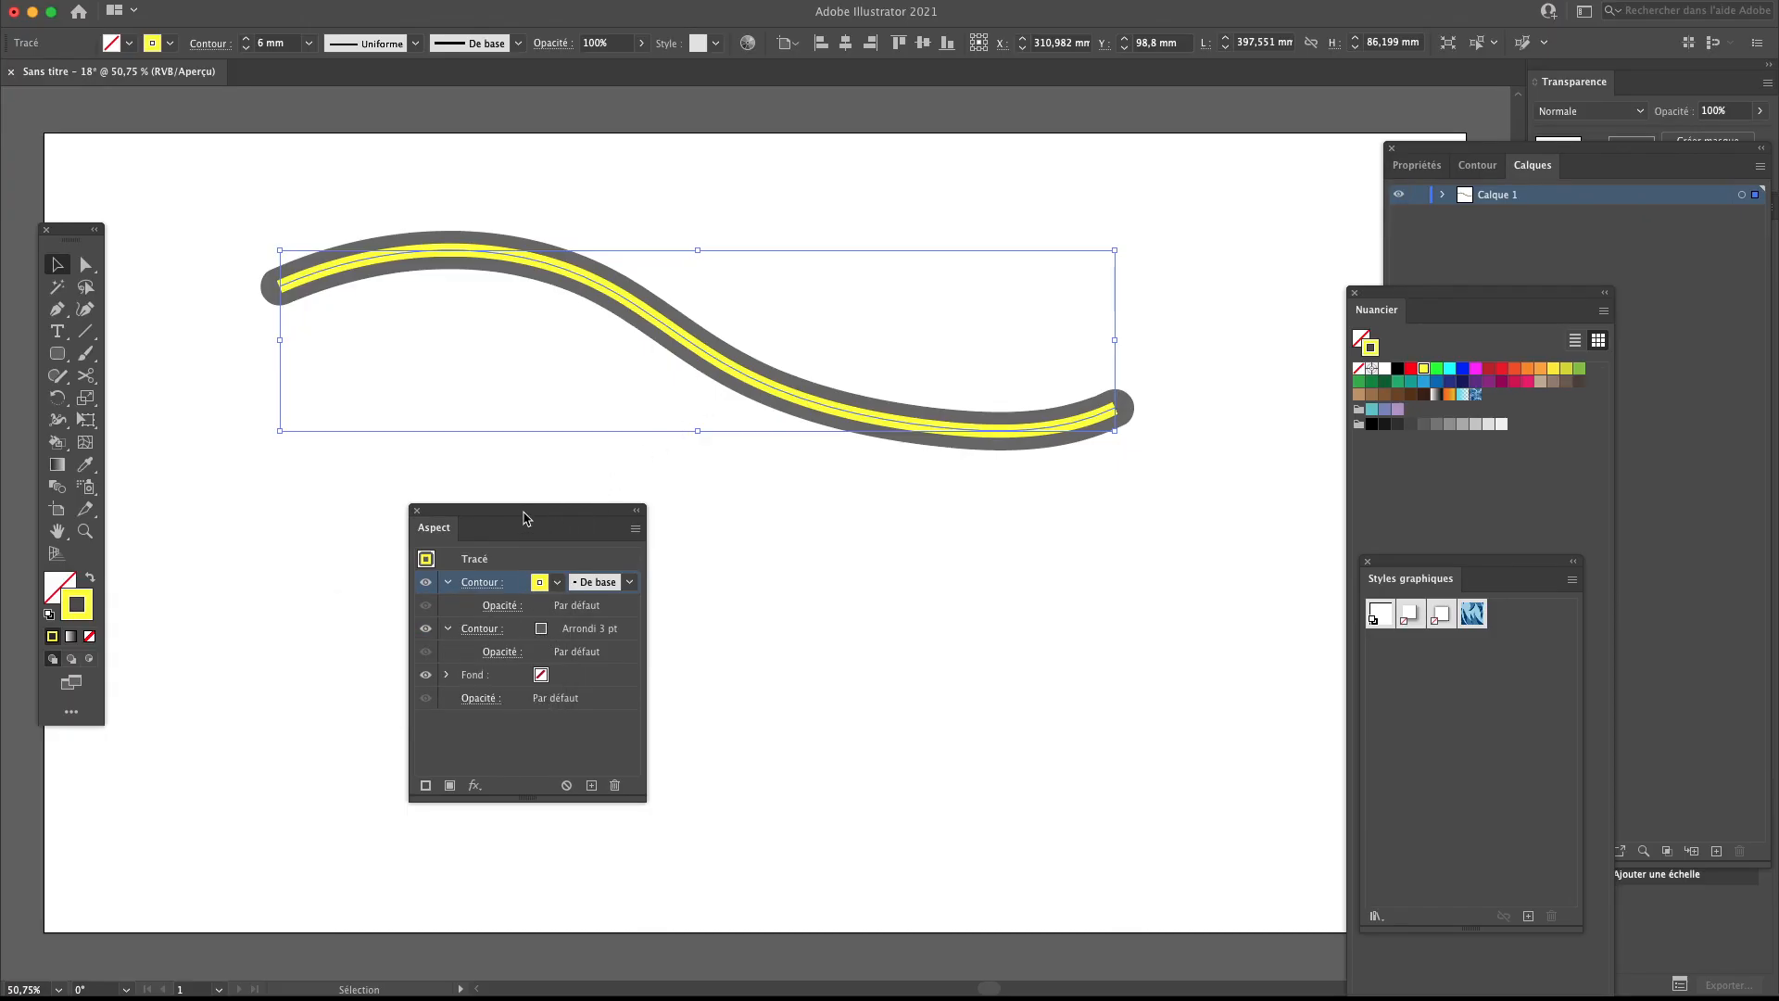
Shift Aspect clear of the wavy line and reposition the line to about X 297 mm, Y 91 mm
left_click_drag(525, 518, 420, 507)
left_click(728, 579)
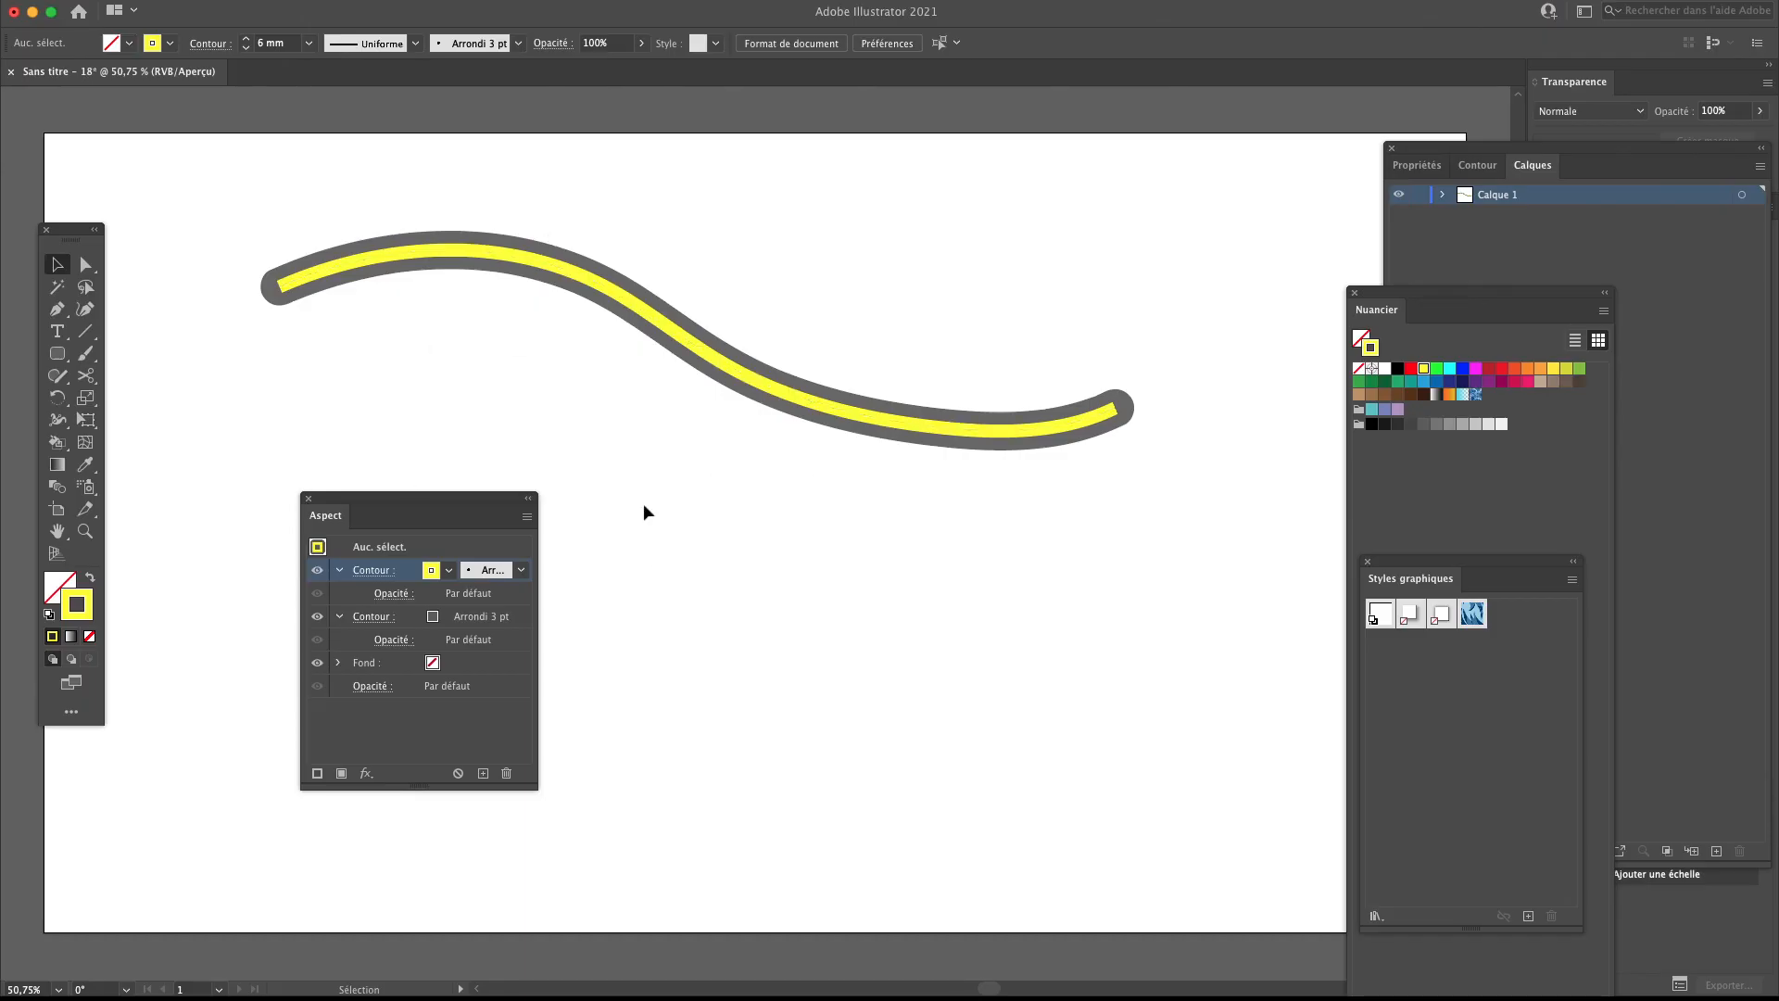
left_click_drag(755, 386, 711, 429)
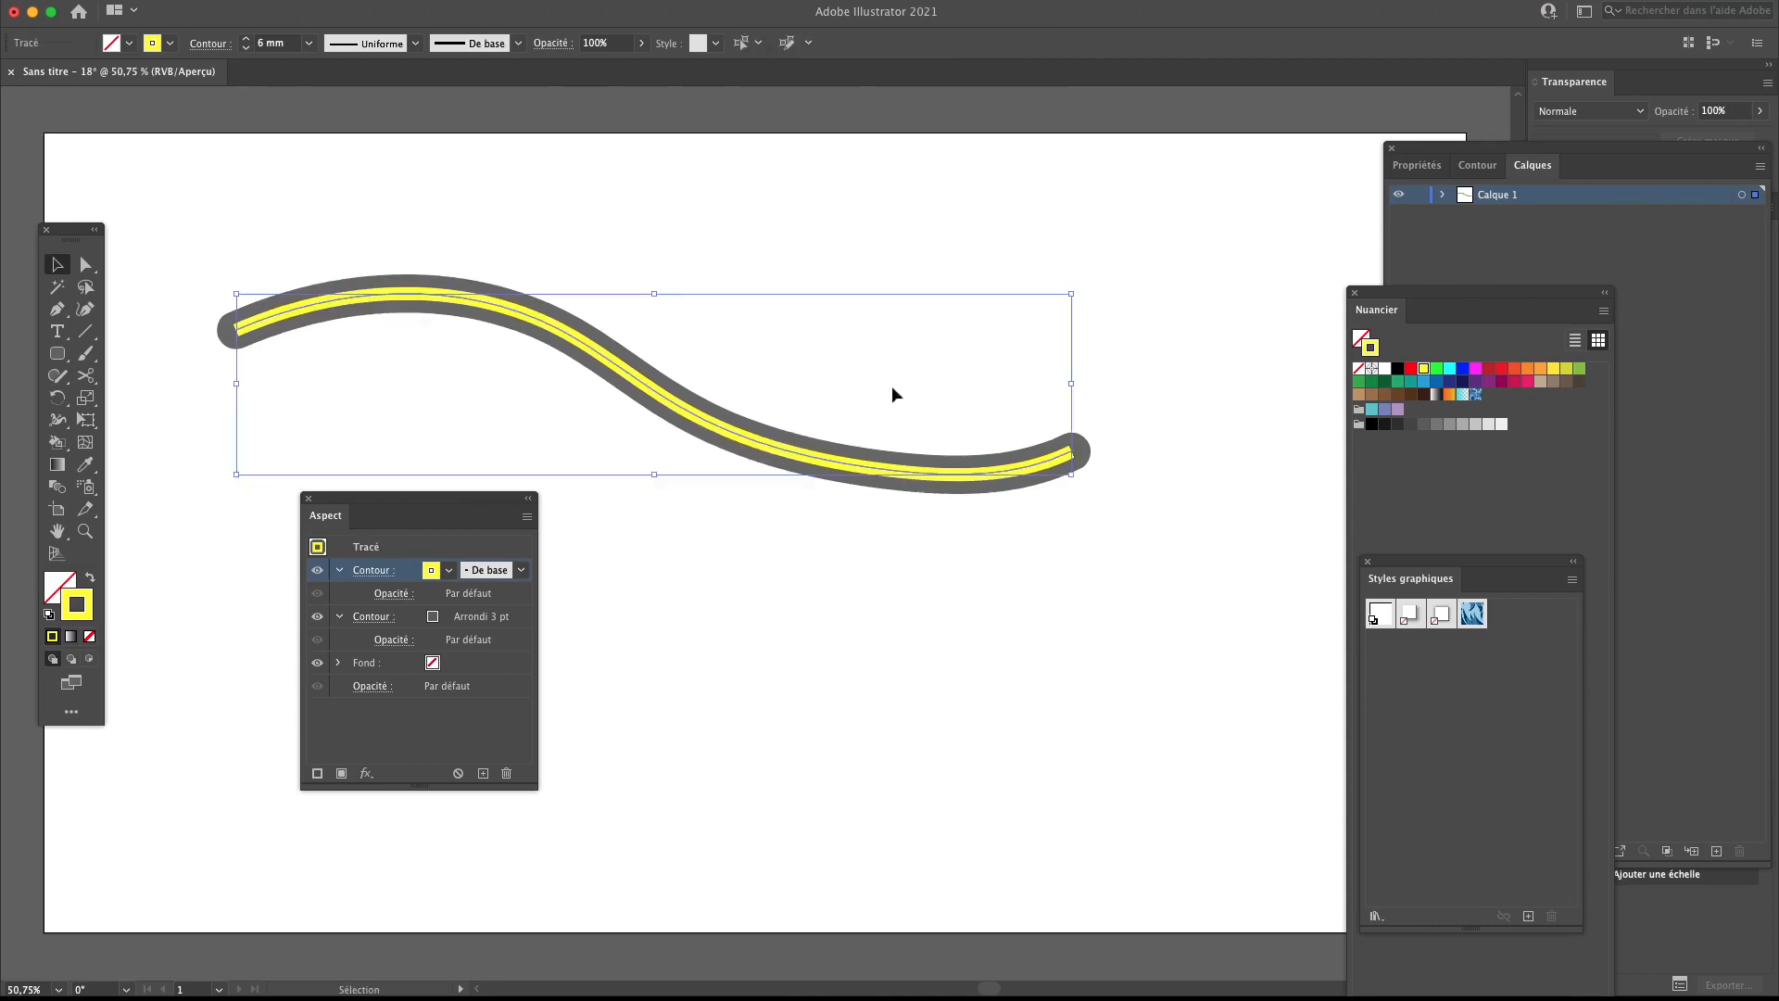
left_click_drag(367, 201, 704, 420)
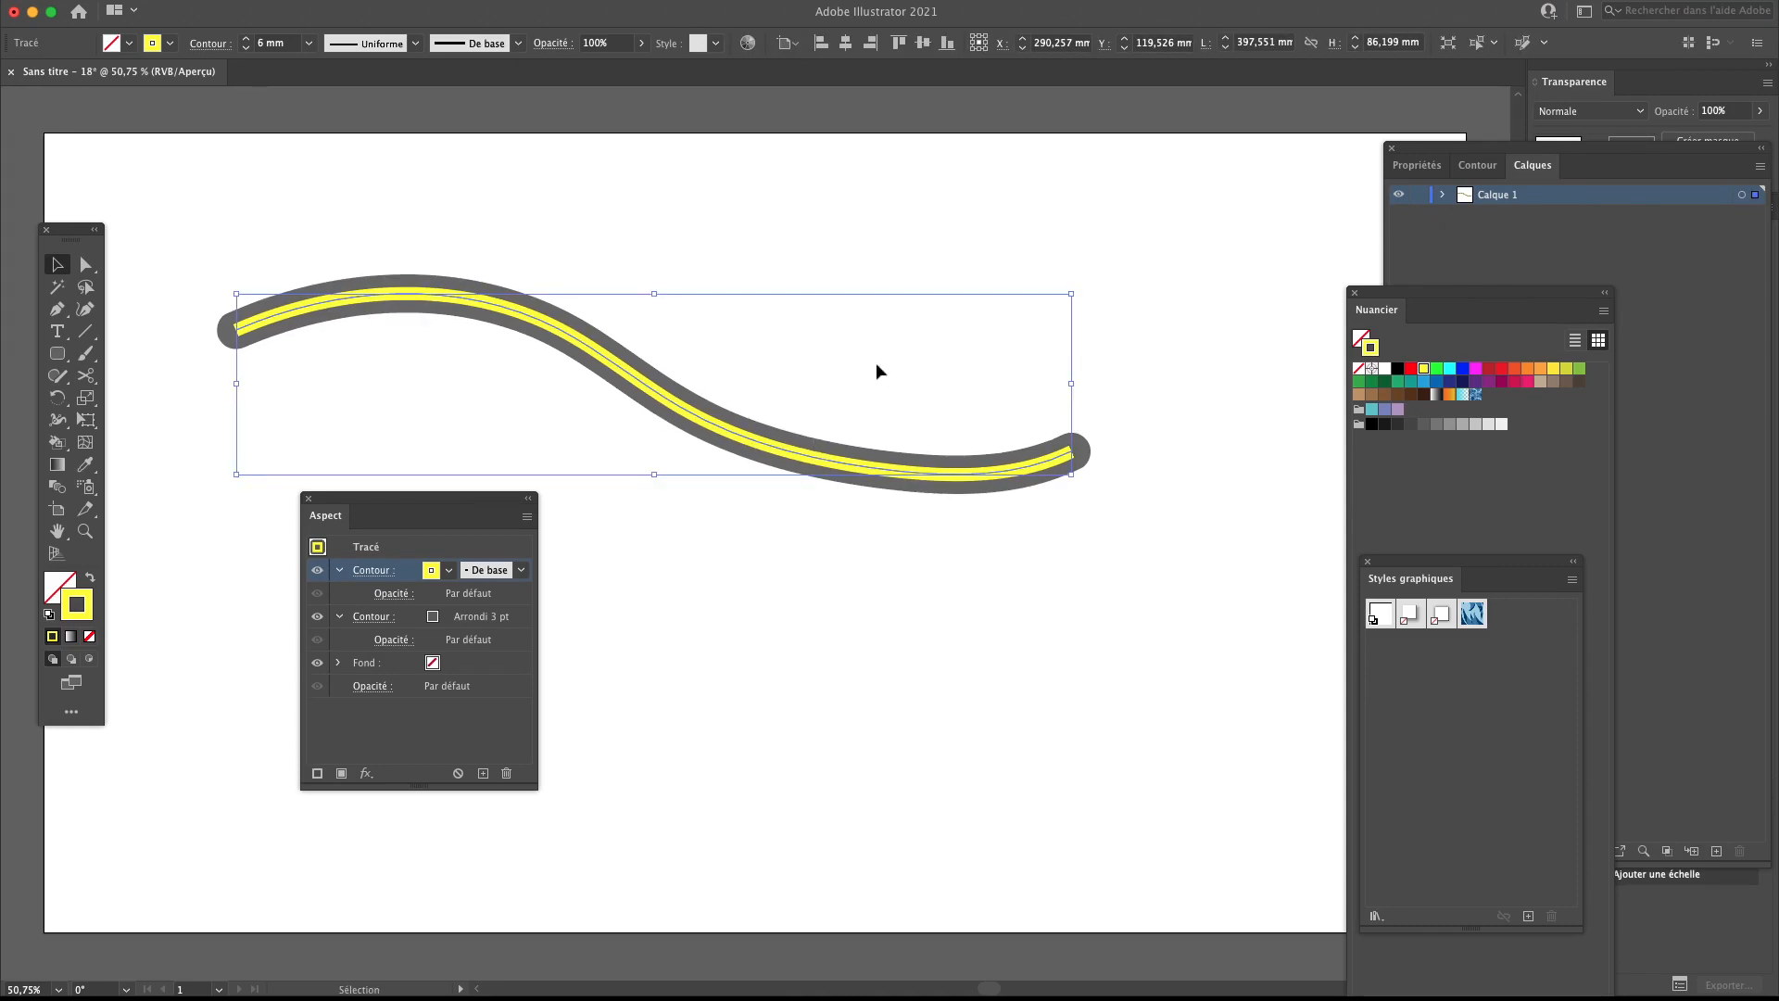
left_click_drag(734, 404, 748, 307)
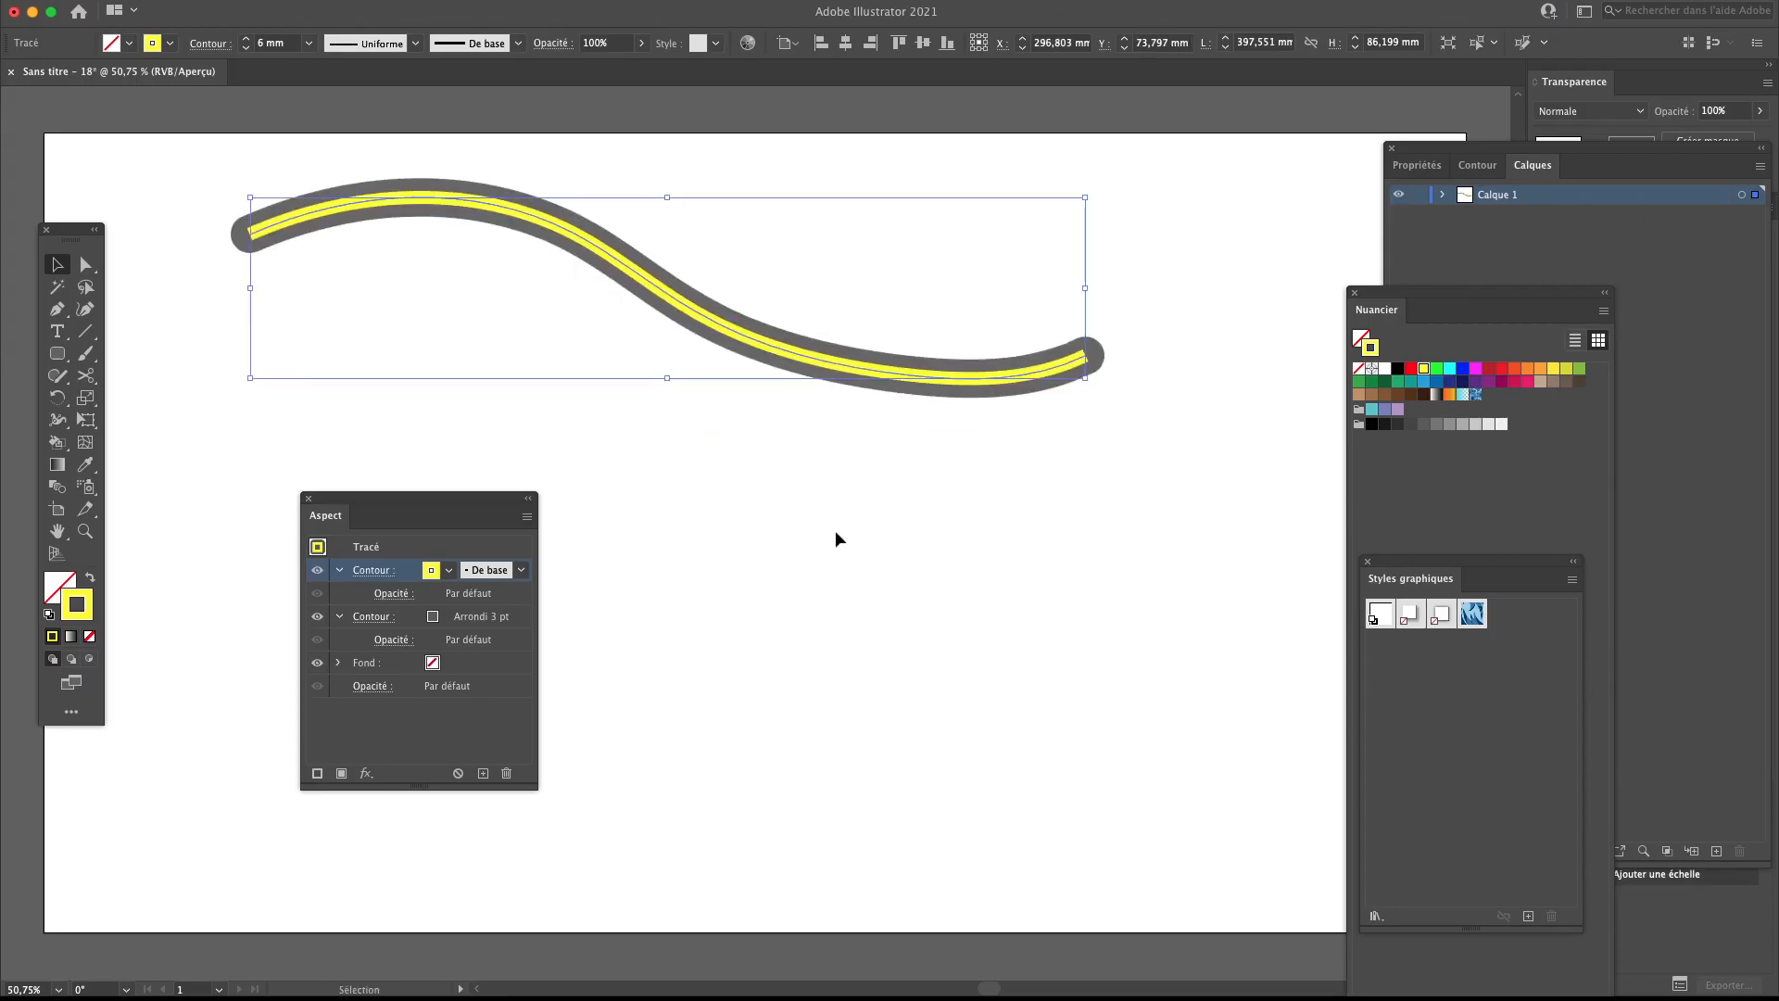
left_click(877, 509)
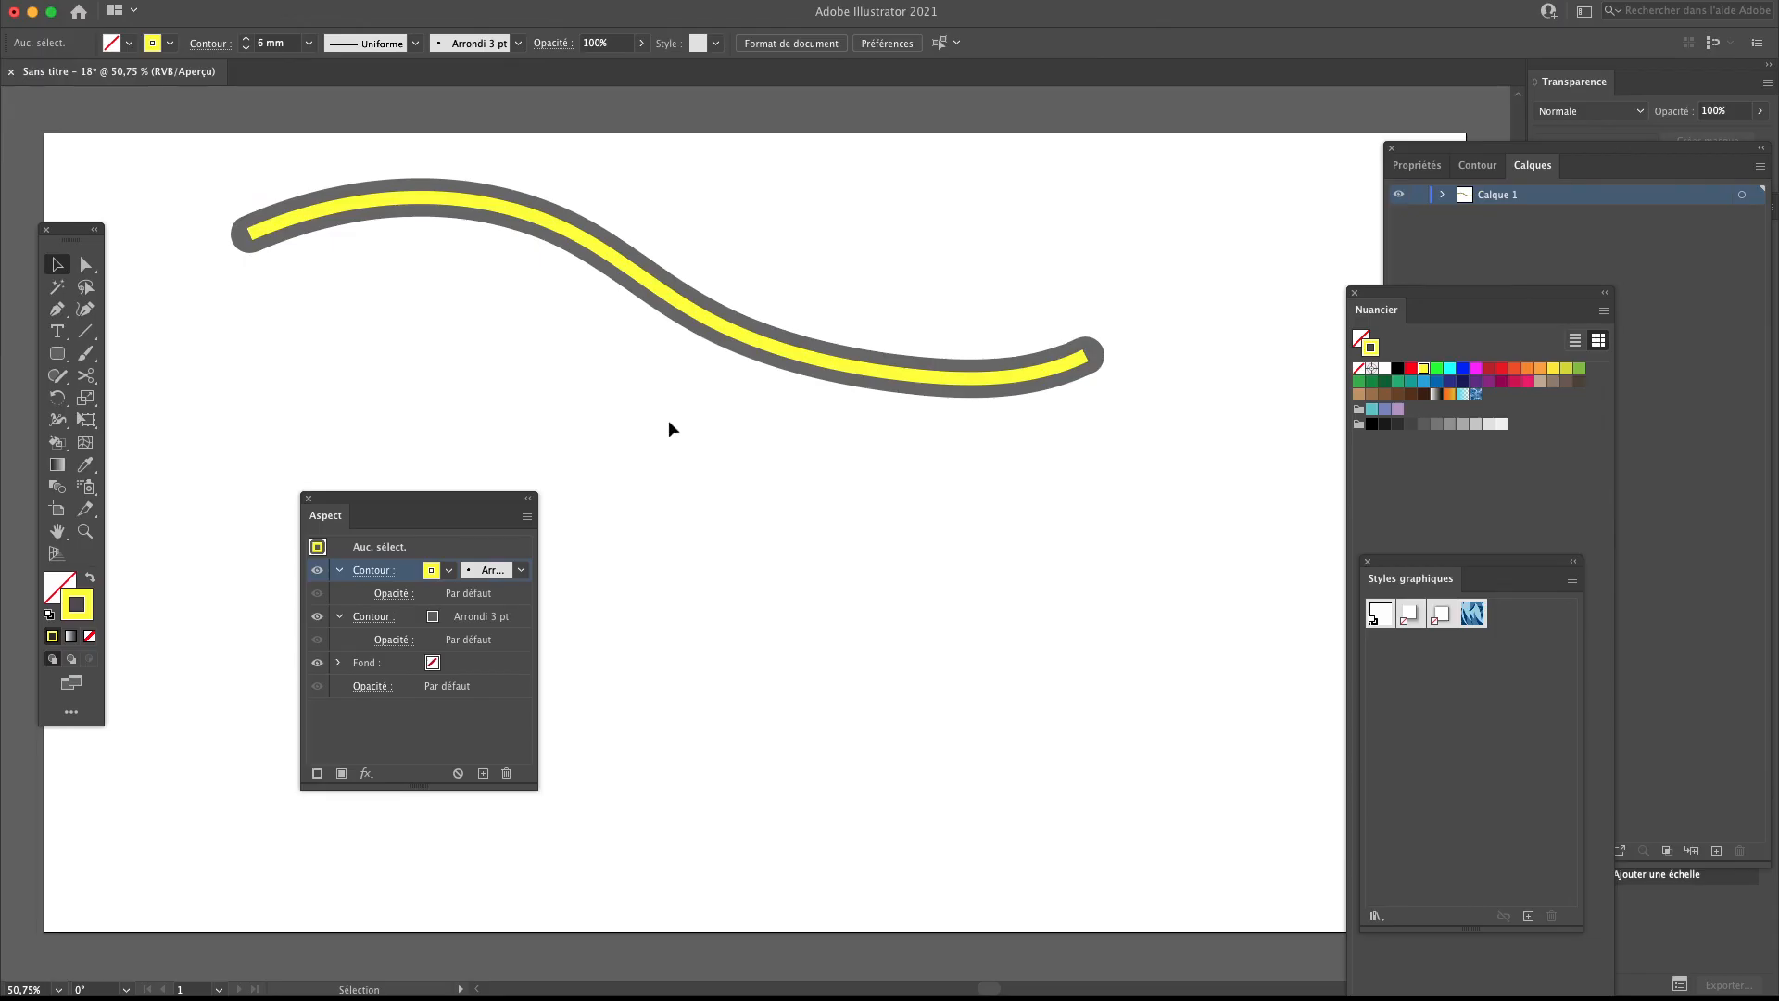
left_click(739, 341)
left_click_drag(738, 341, 741, 378)
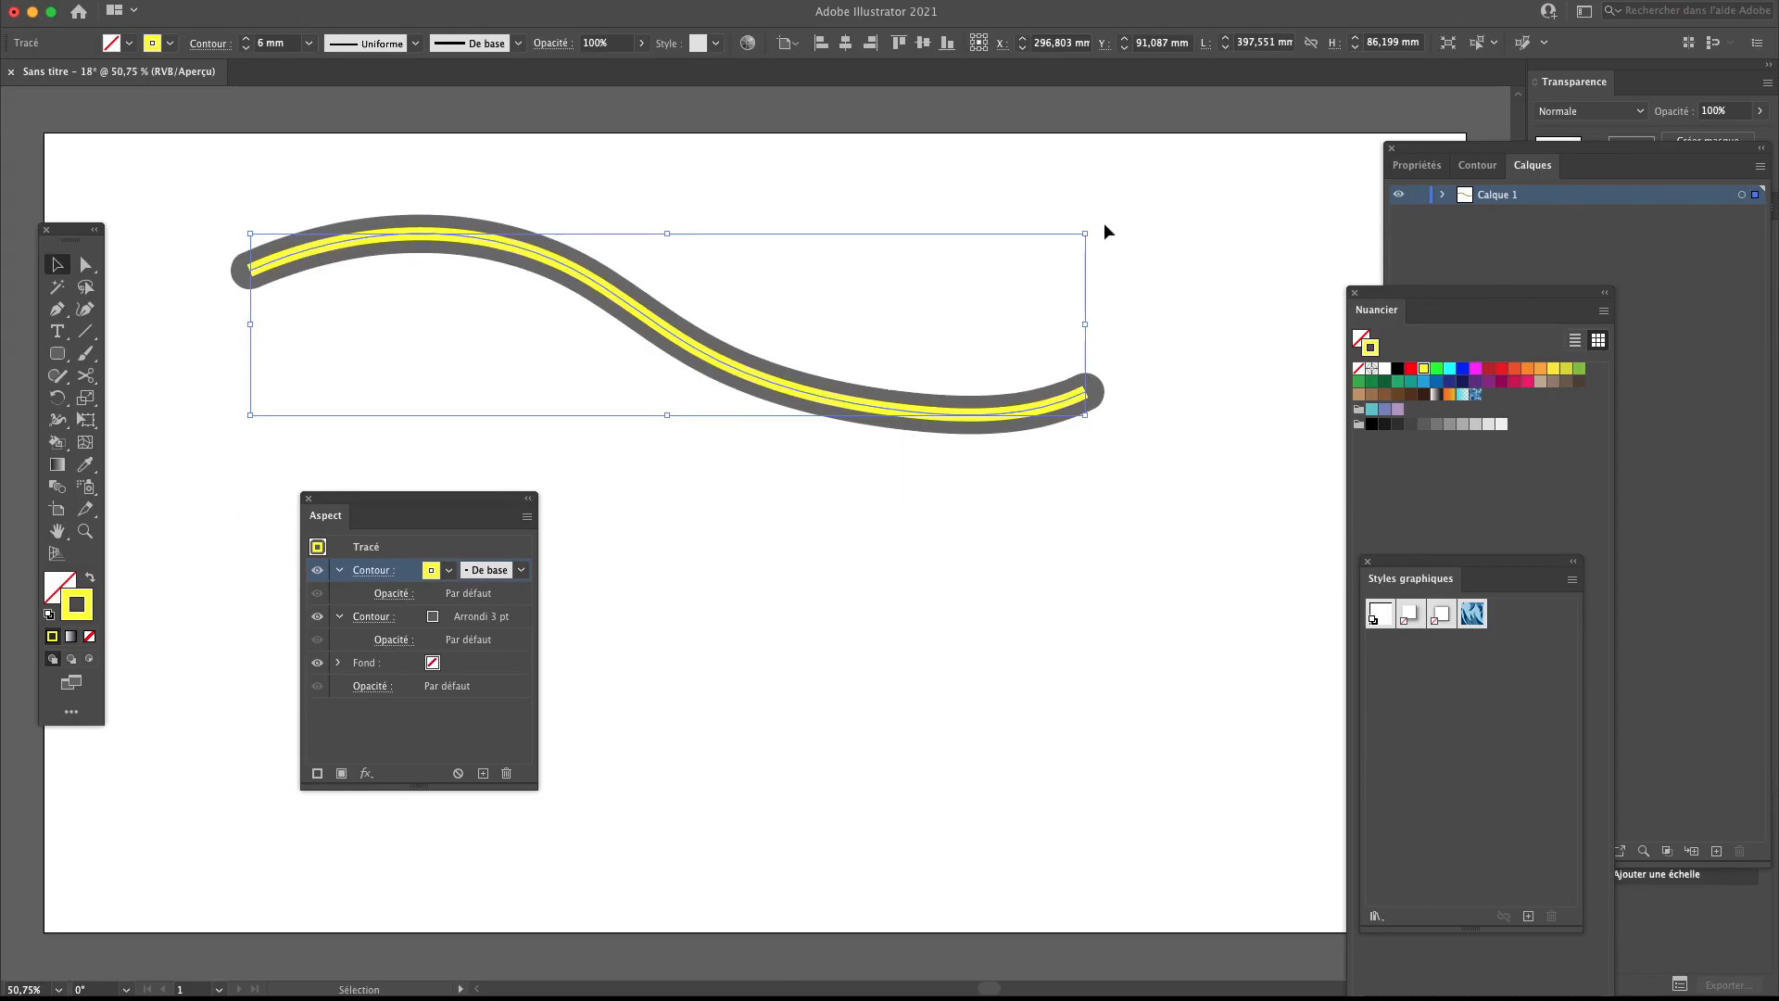
Move Aspect beneath the left end of the wavy line
left_click_drag(377, 503, 209, 563)
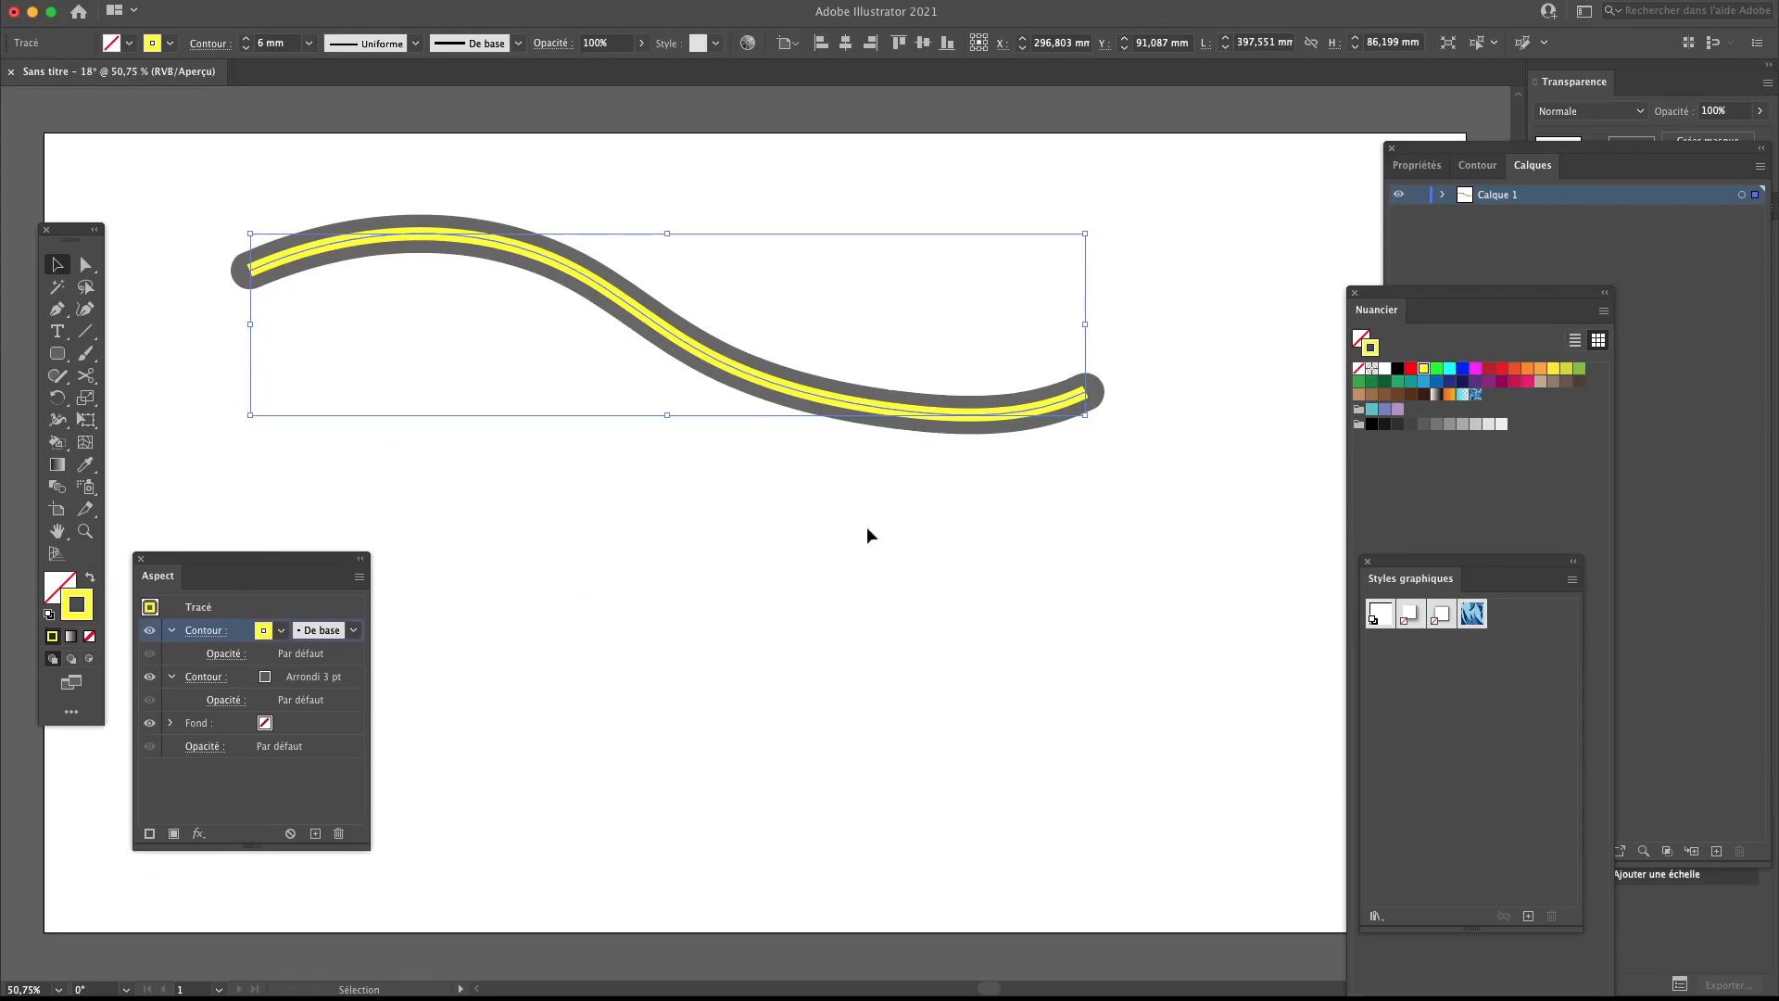
left_click_drag(299, 563, 316, 563)
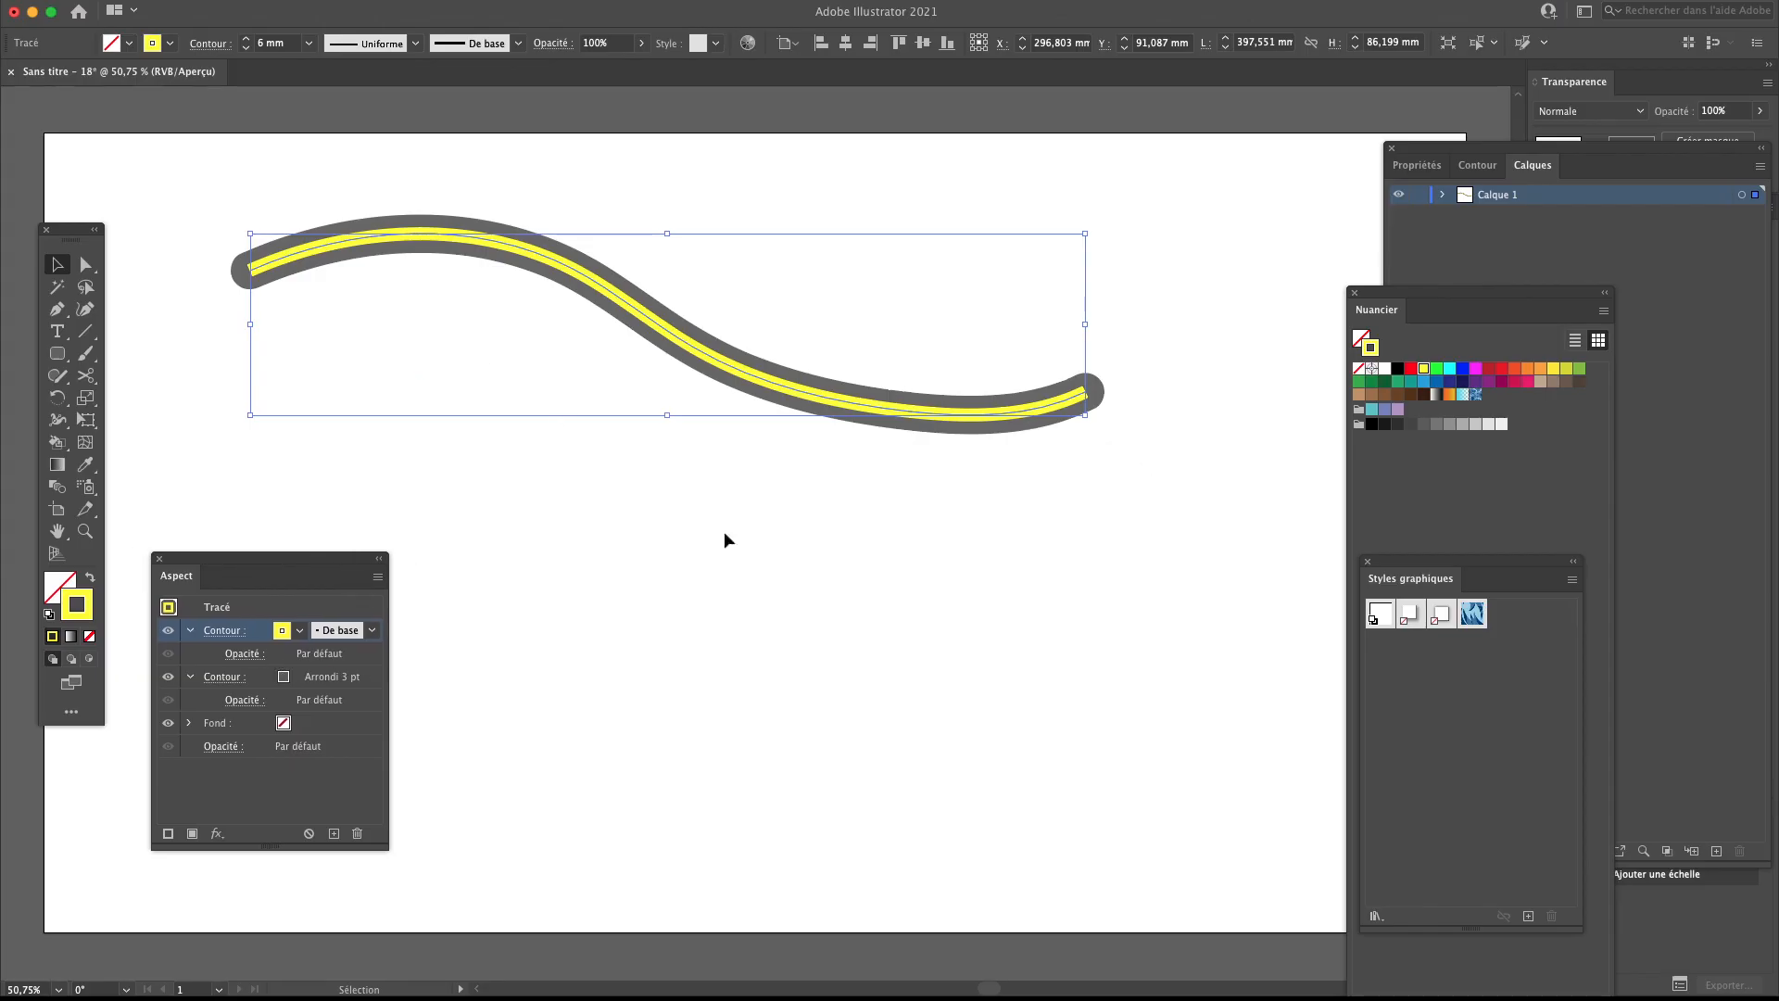
left_click_drag(250, 563, 258, 556)
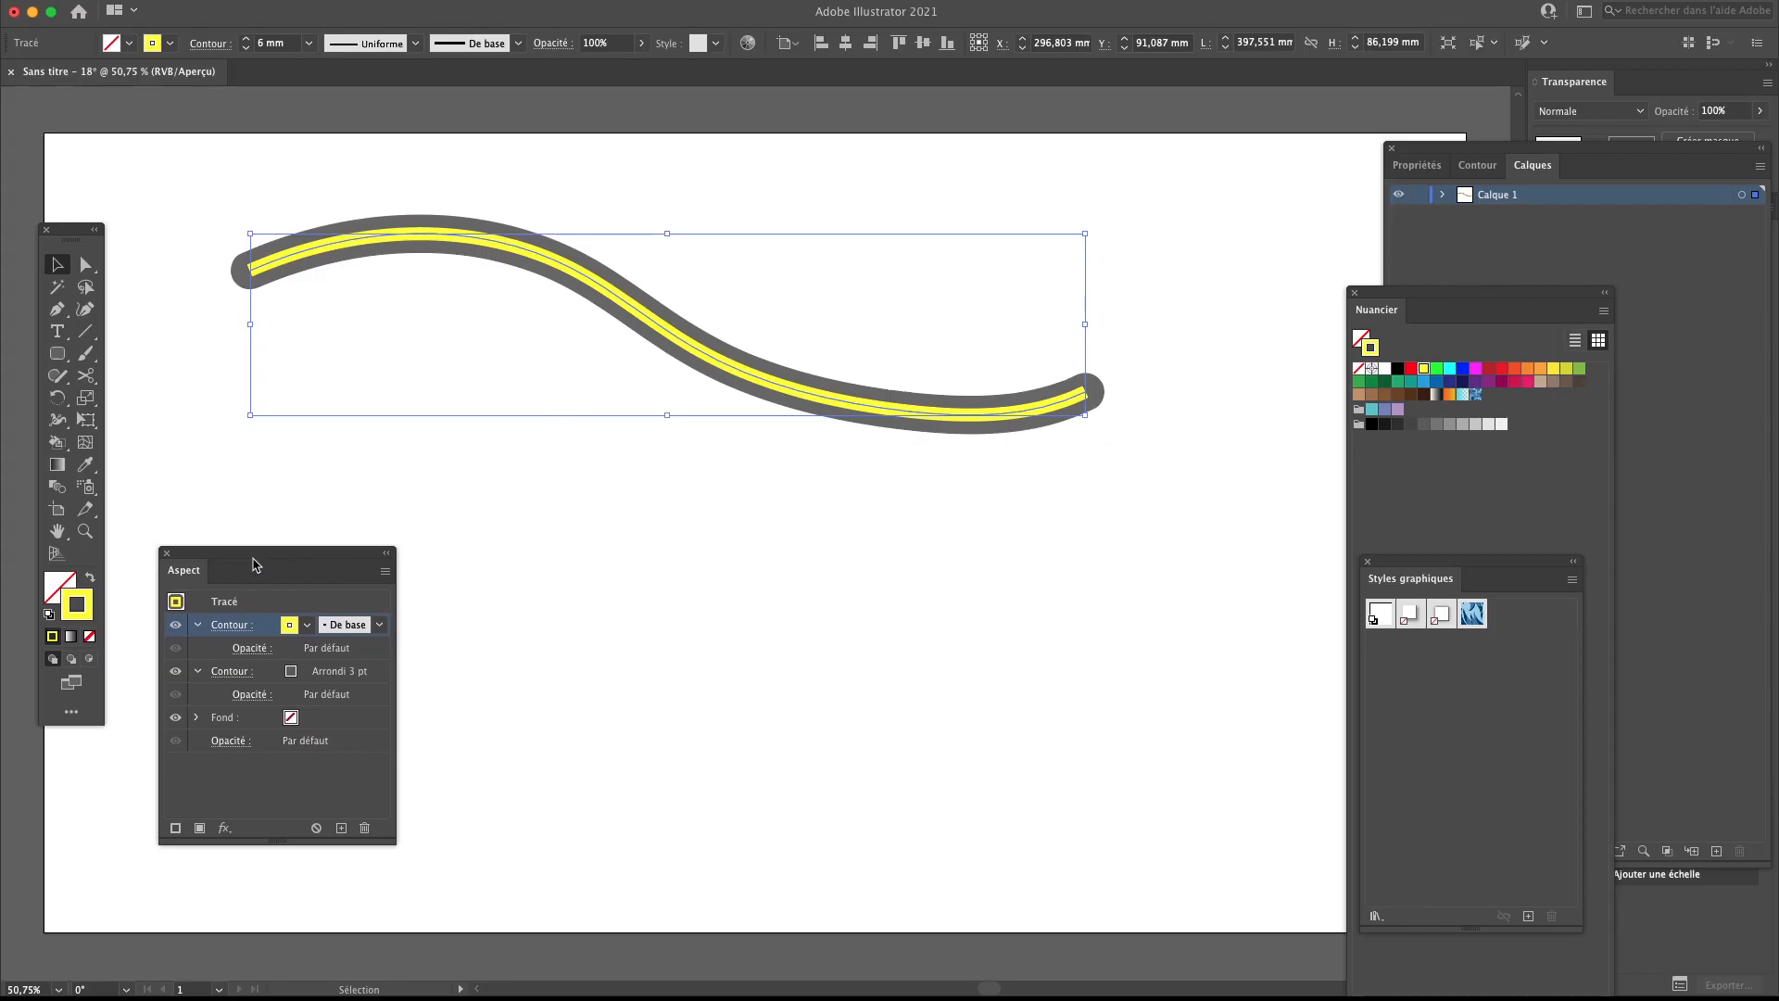
Examine the colour swatches and stroke options of the dark grey bottom stroke
left_click(235, 679)
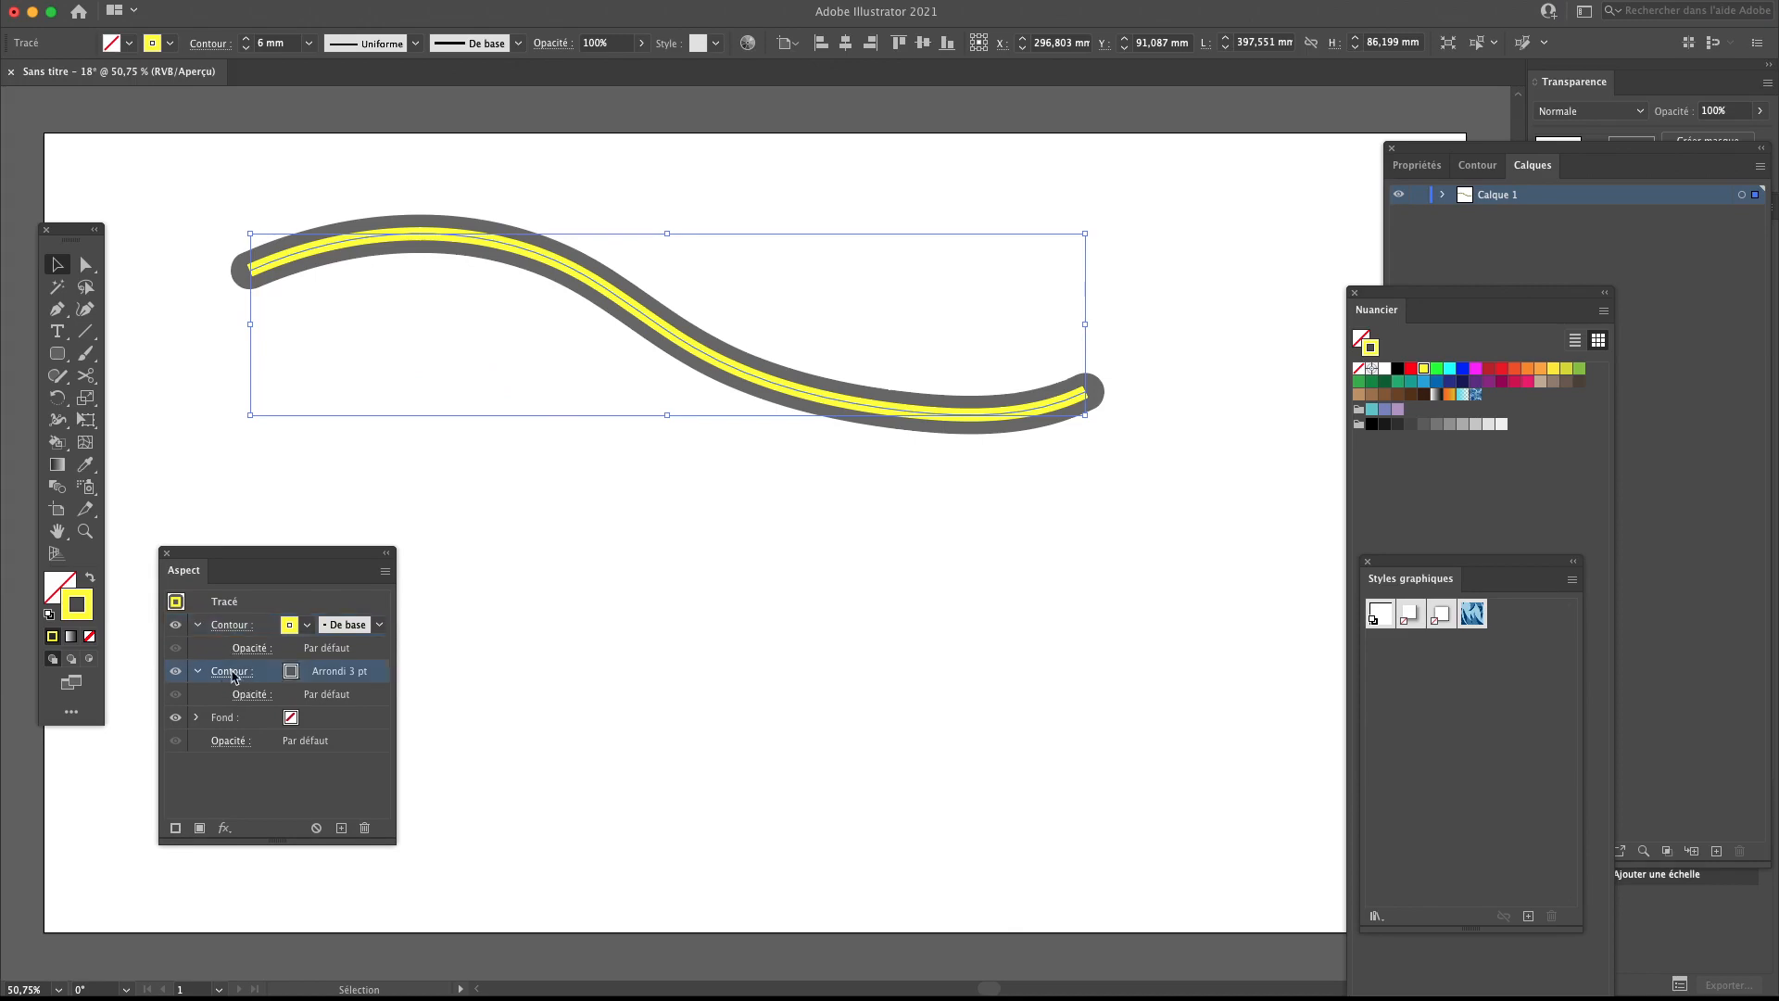
left_click(289, 673)
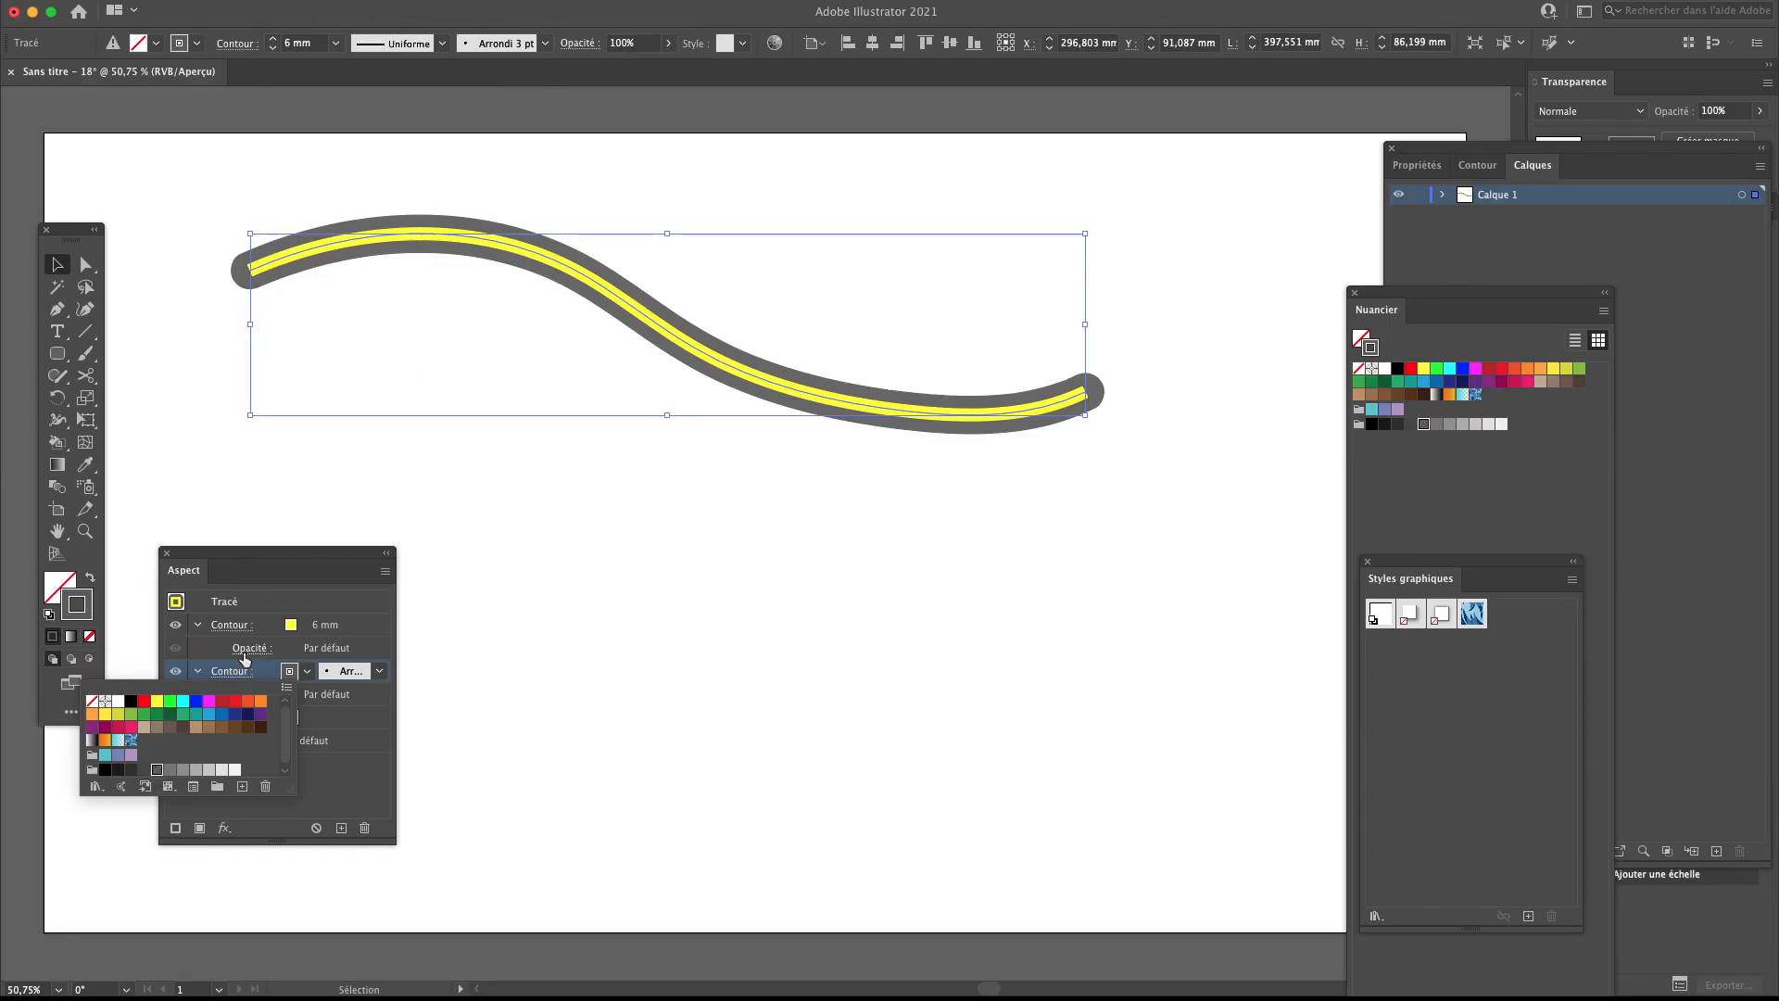
left_click(245, 676)
left_click(235, 677)
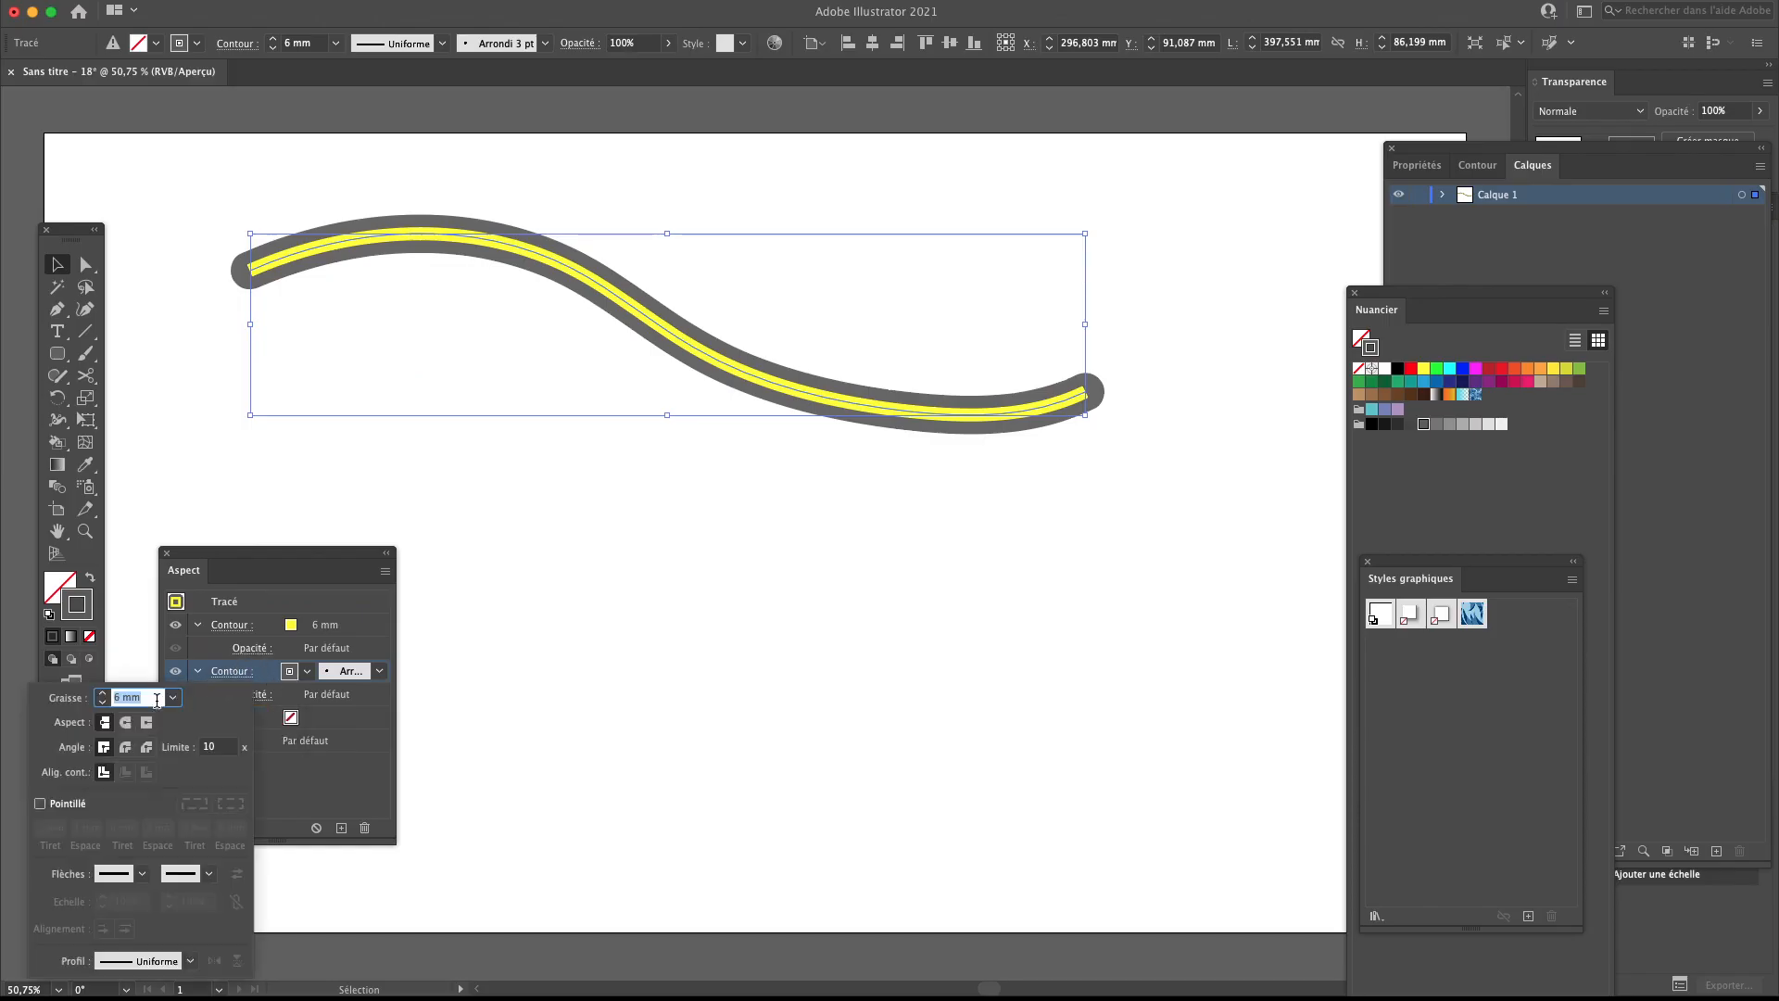
left_click(233, 675)
Change the yellow top stroke's colour to a light grey swatch
left_click(240, 632)
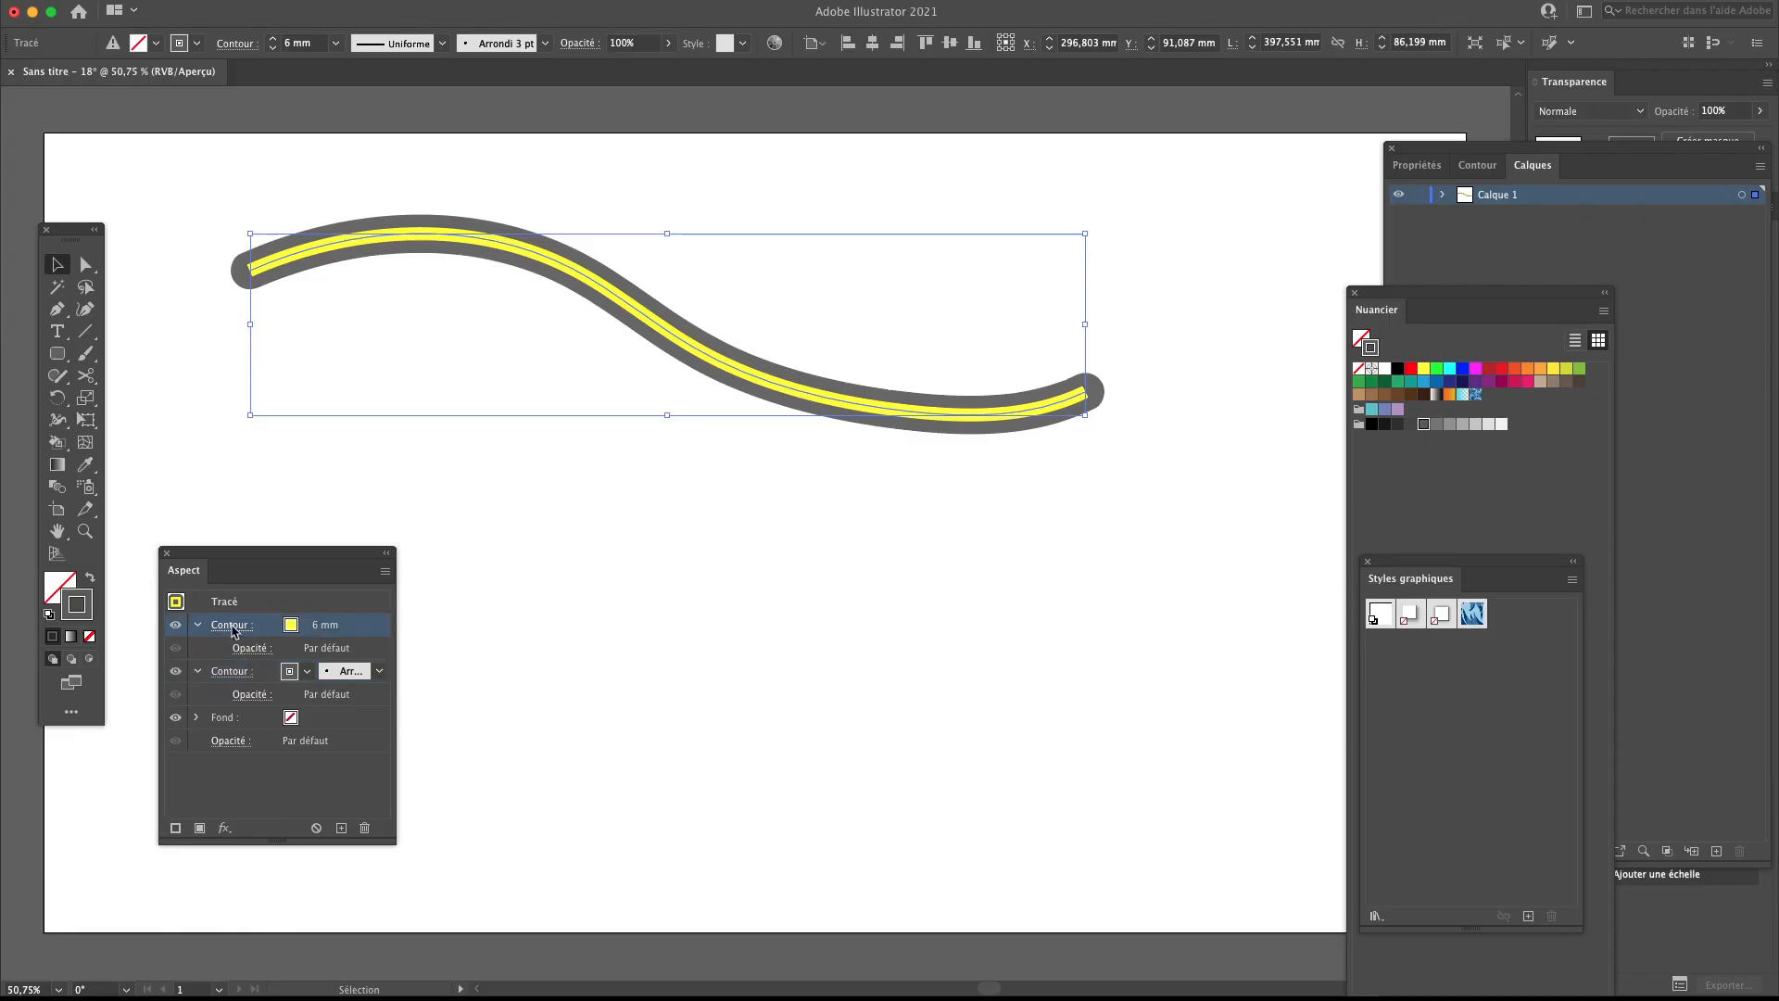
left_click(263, 629)
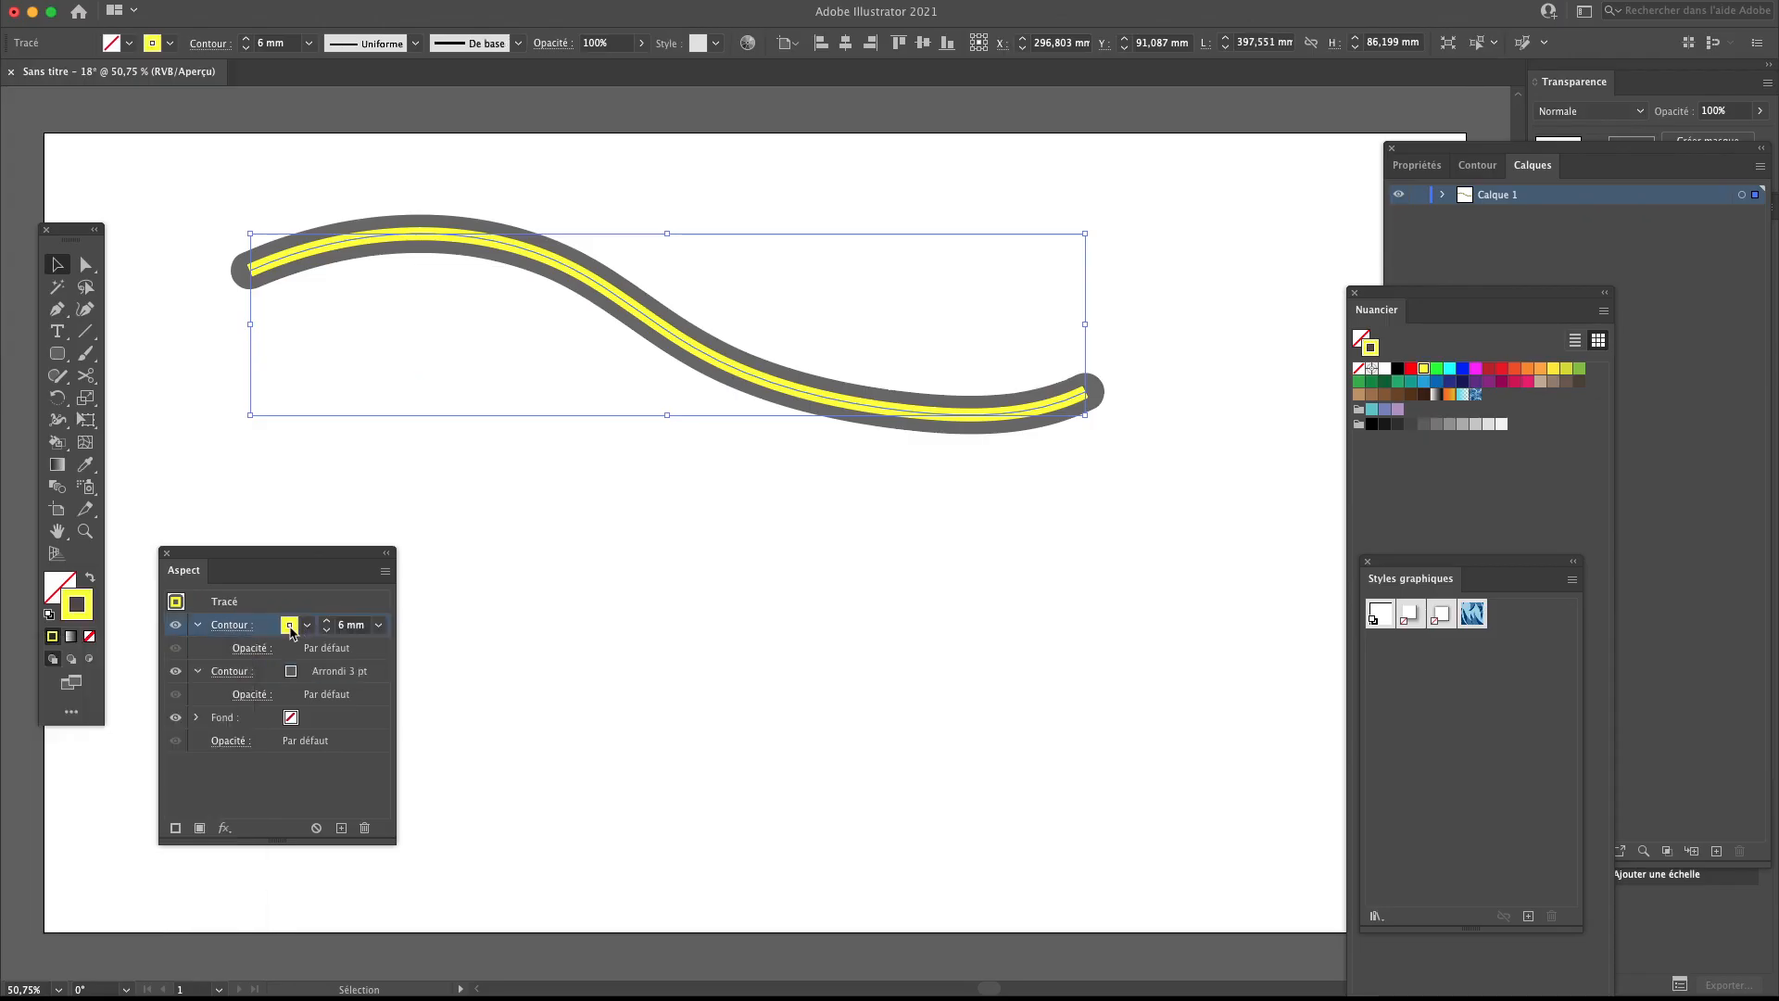
left_click(290, 625)
left_click(184, 724)
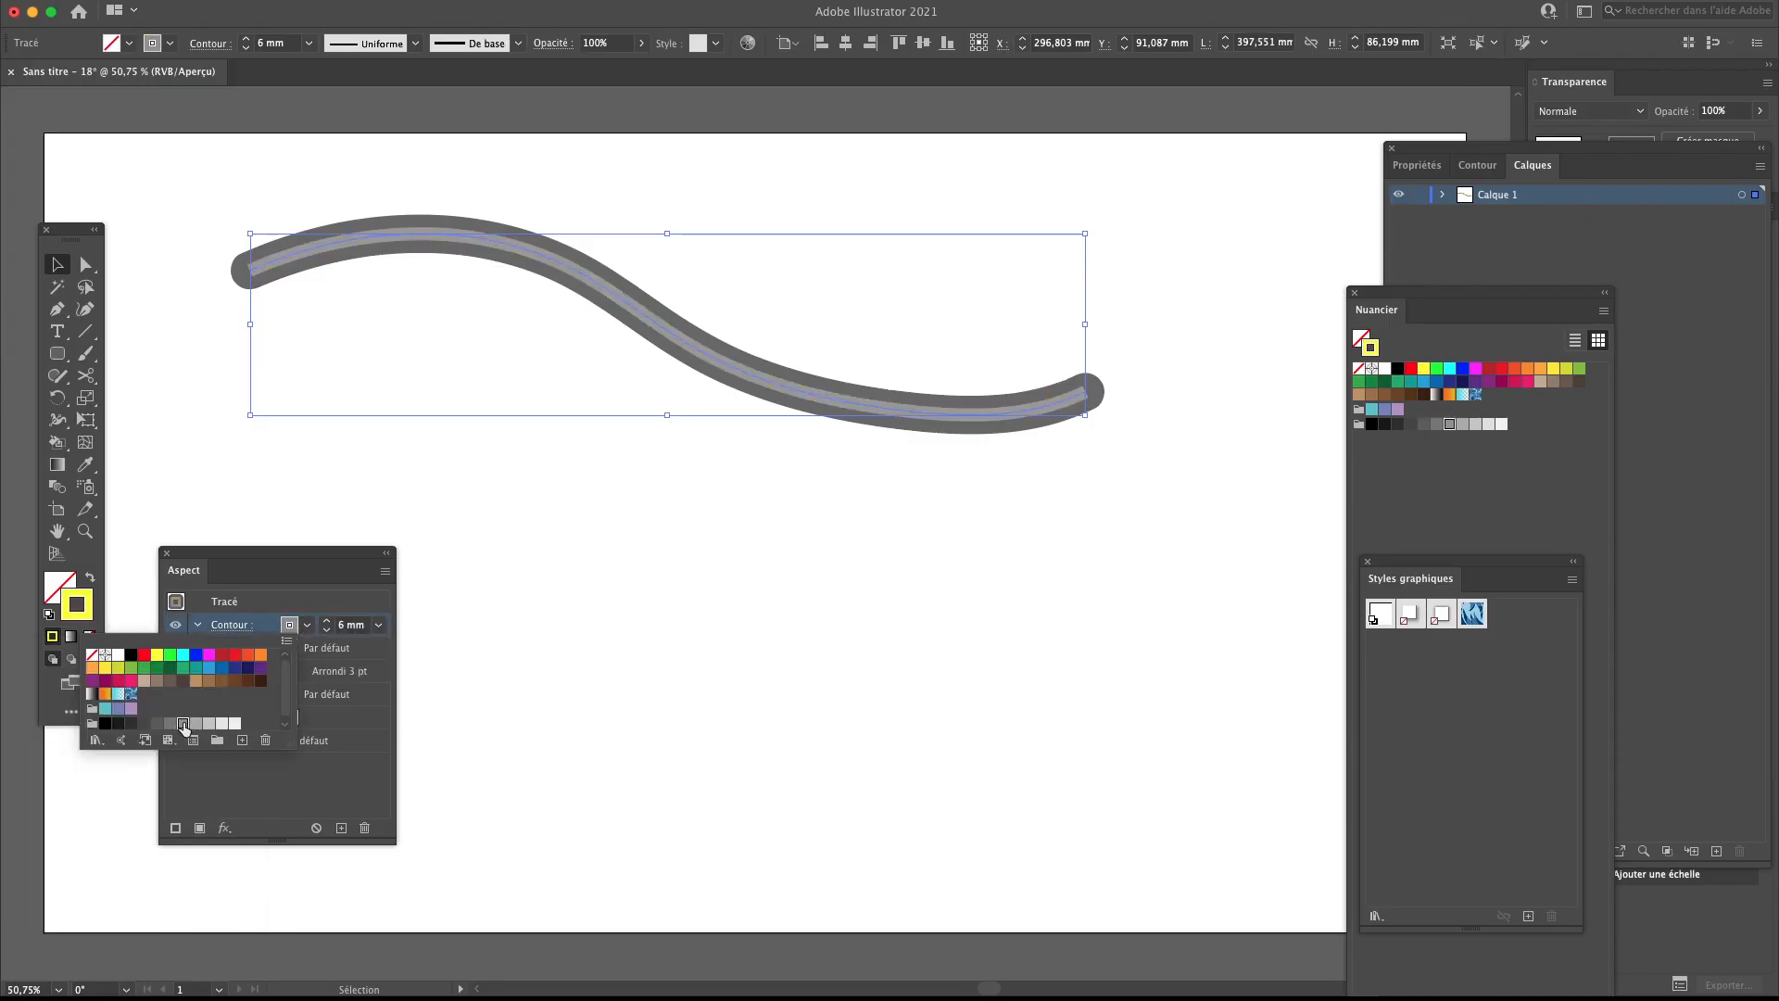
left_click(196, 725)
key("Escape")
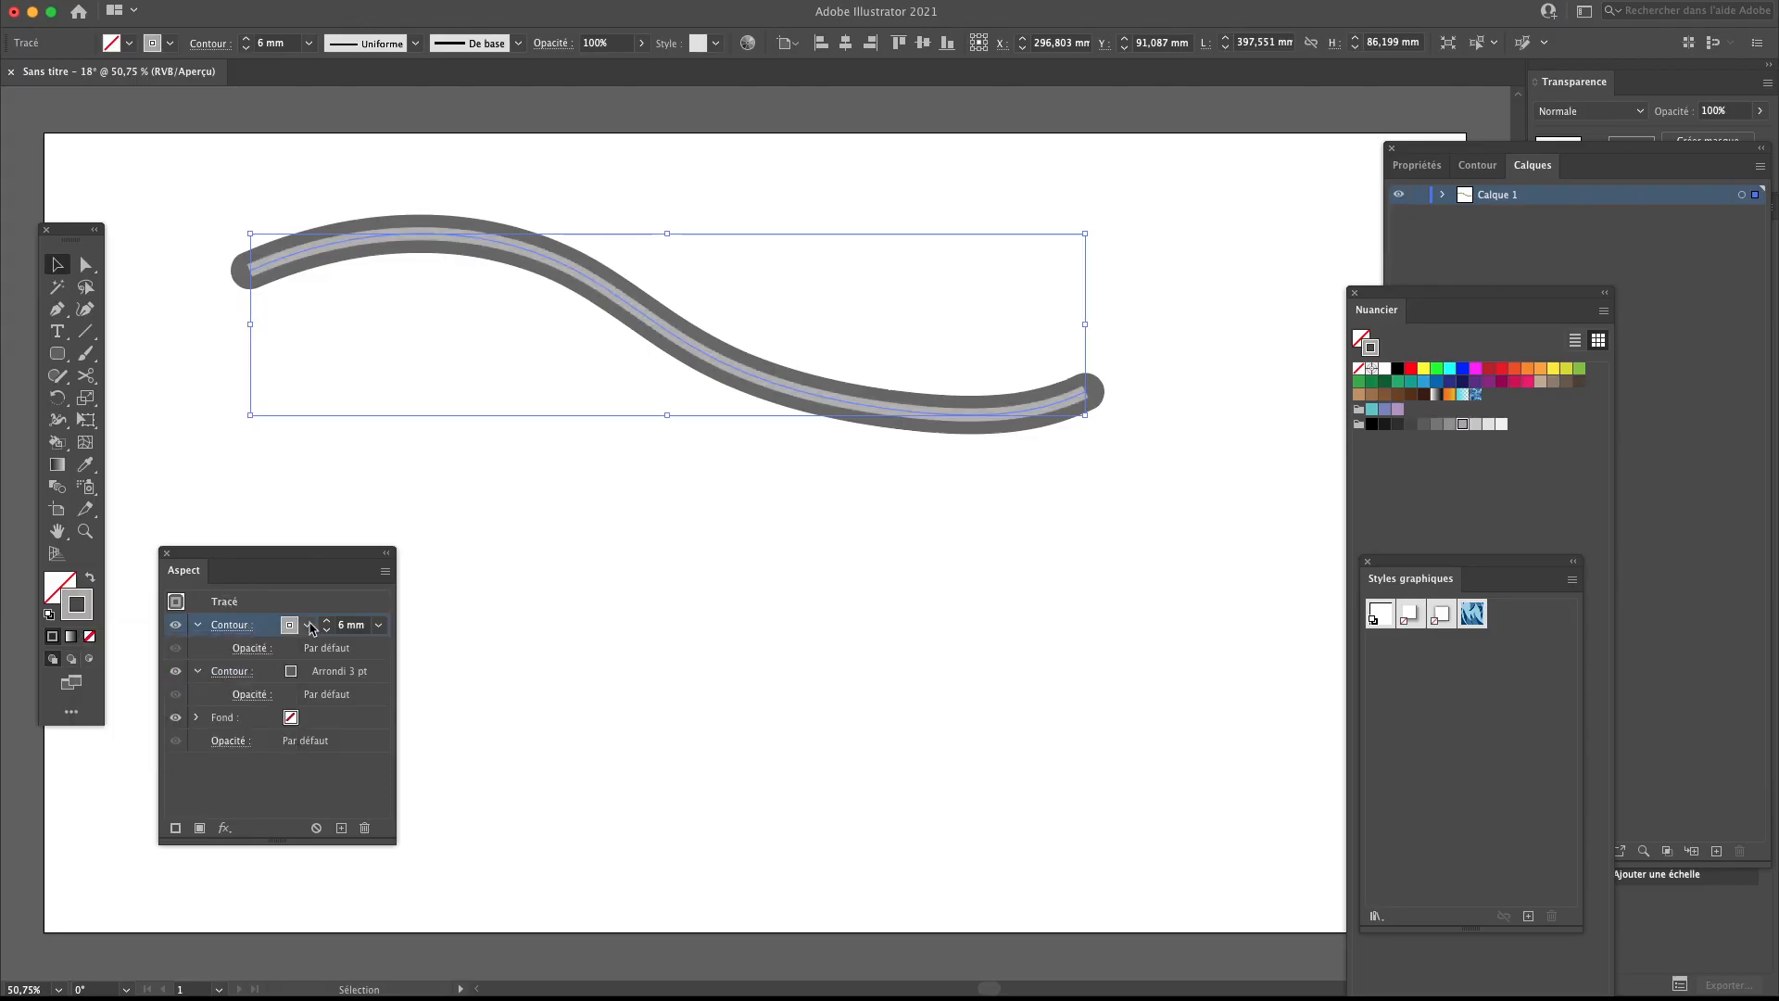
Increase the light grey stroke's weight to 12 mm
left_click(327, 619)
left_click(327, 620)
left_click(326, 619)
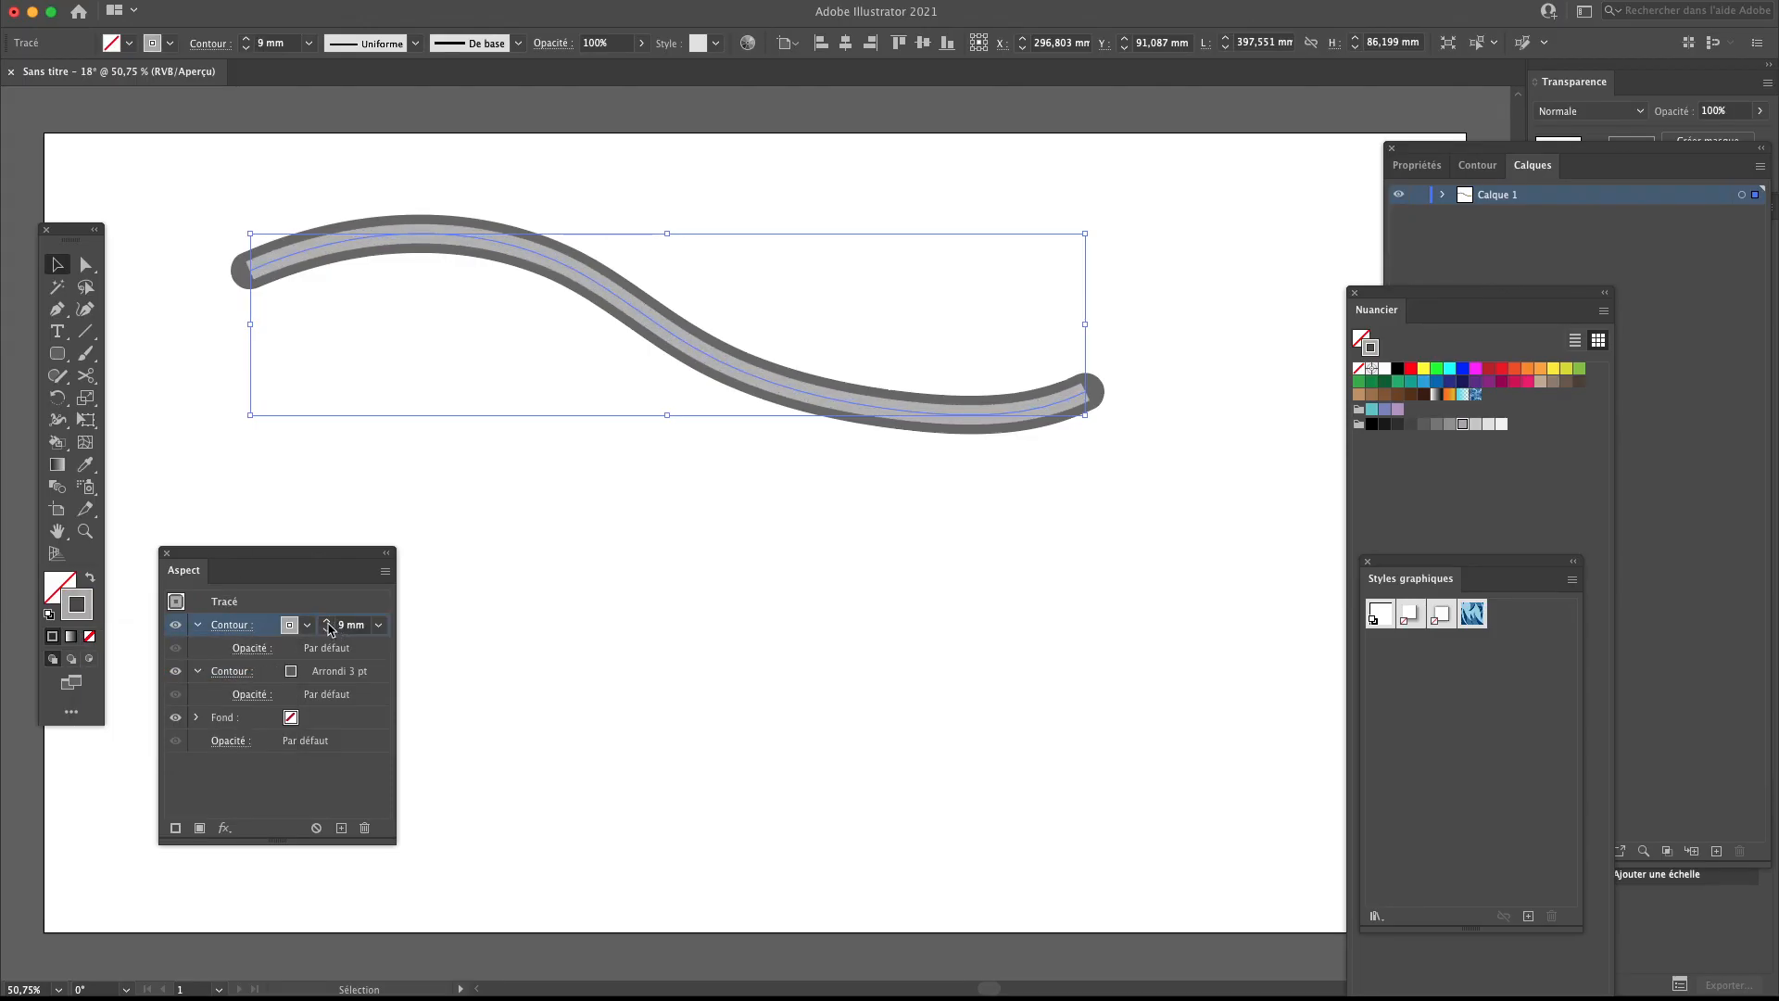
left_click(326, 620)
left_click(327, 621)
left_click(327, 621)
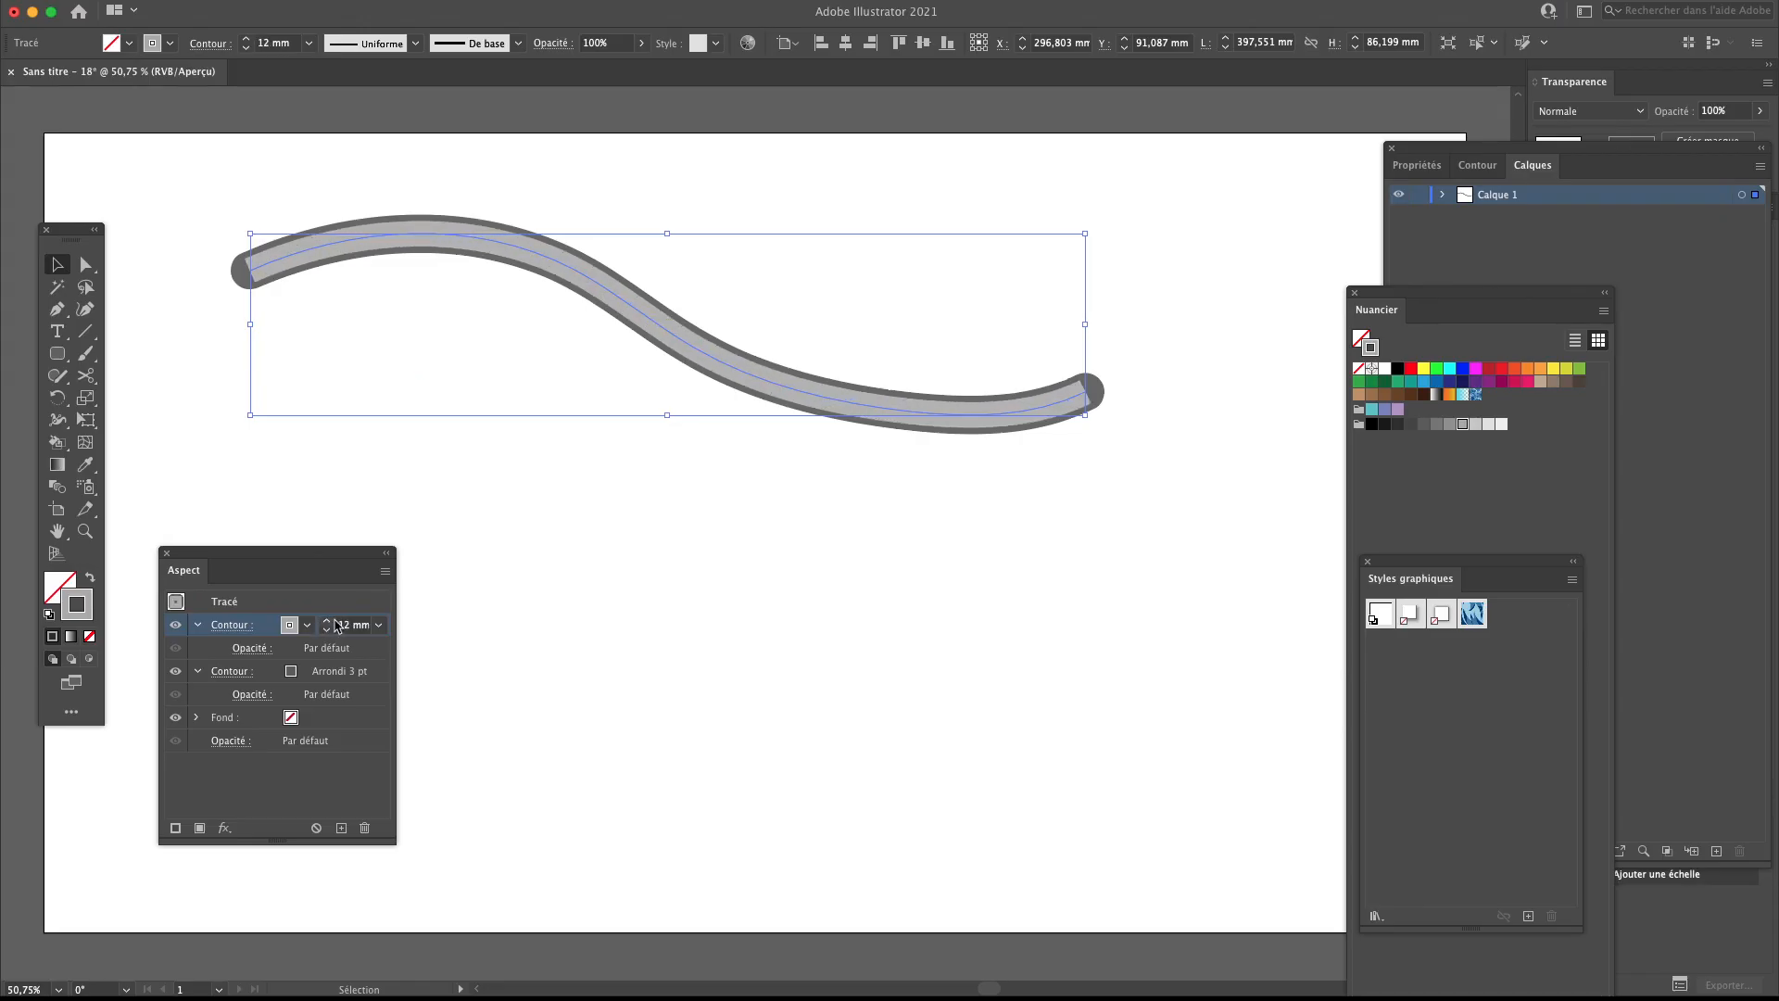
Give the light grey stroke round caps and move the wavy line right to about X 320 mm
left_click(226, 625)
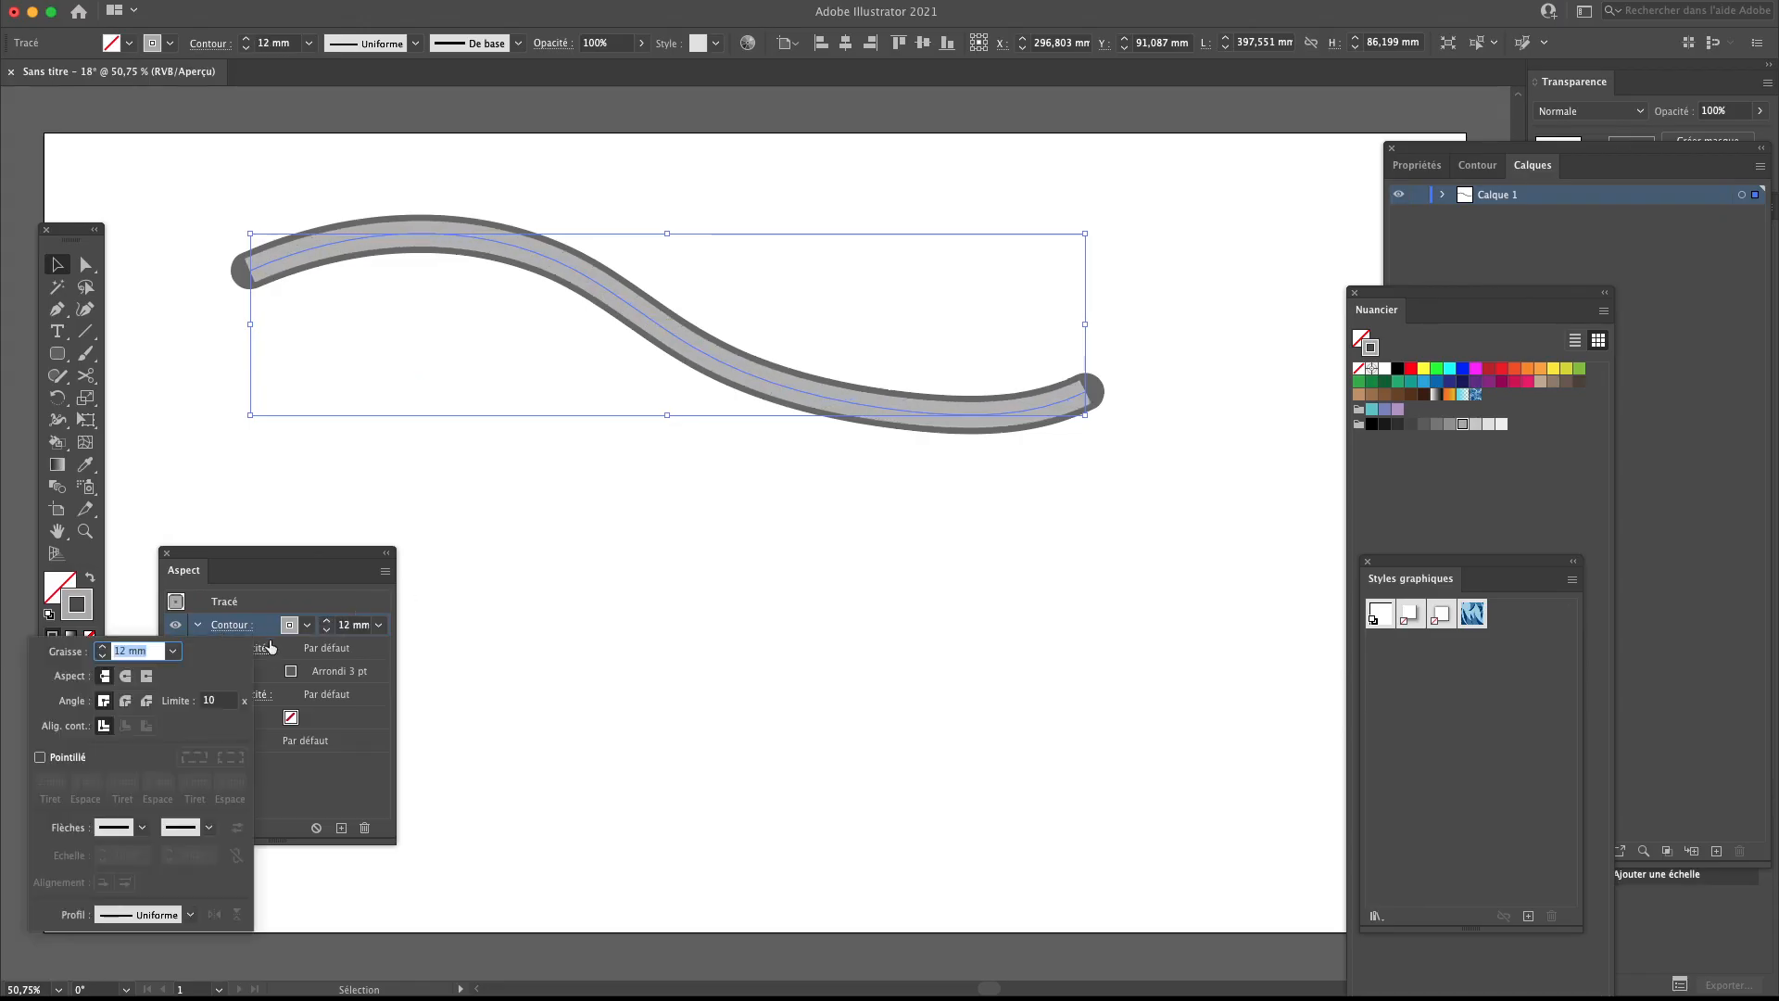
left_click(127, 676)
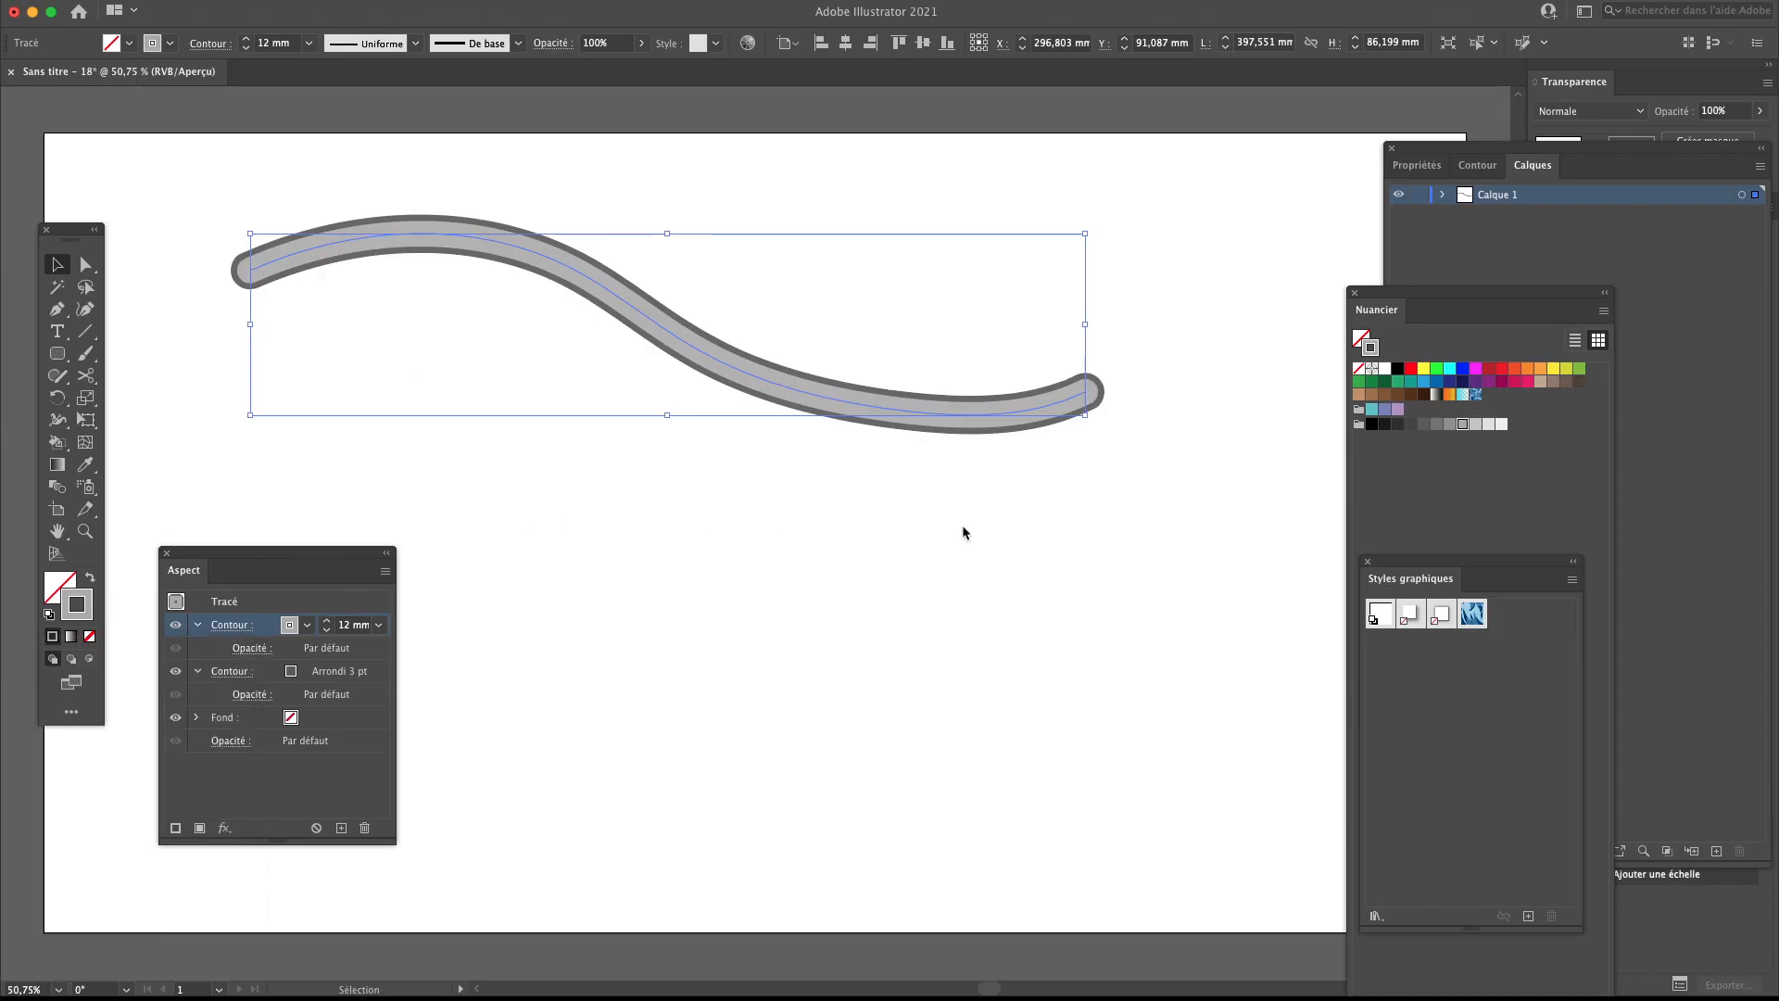
left_click_drag(781, 387, 830, 385)
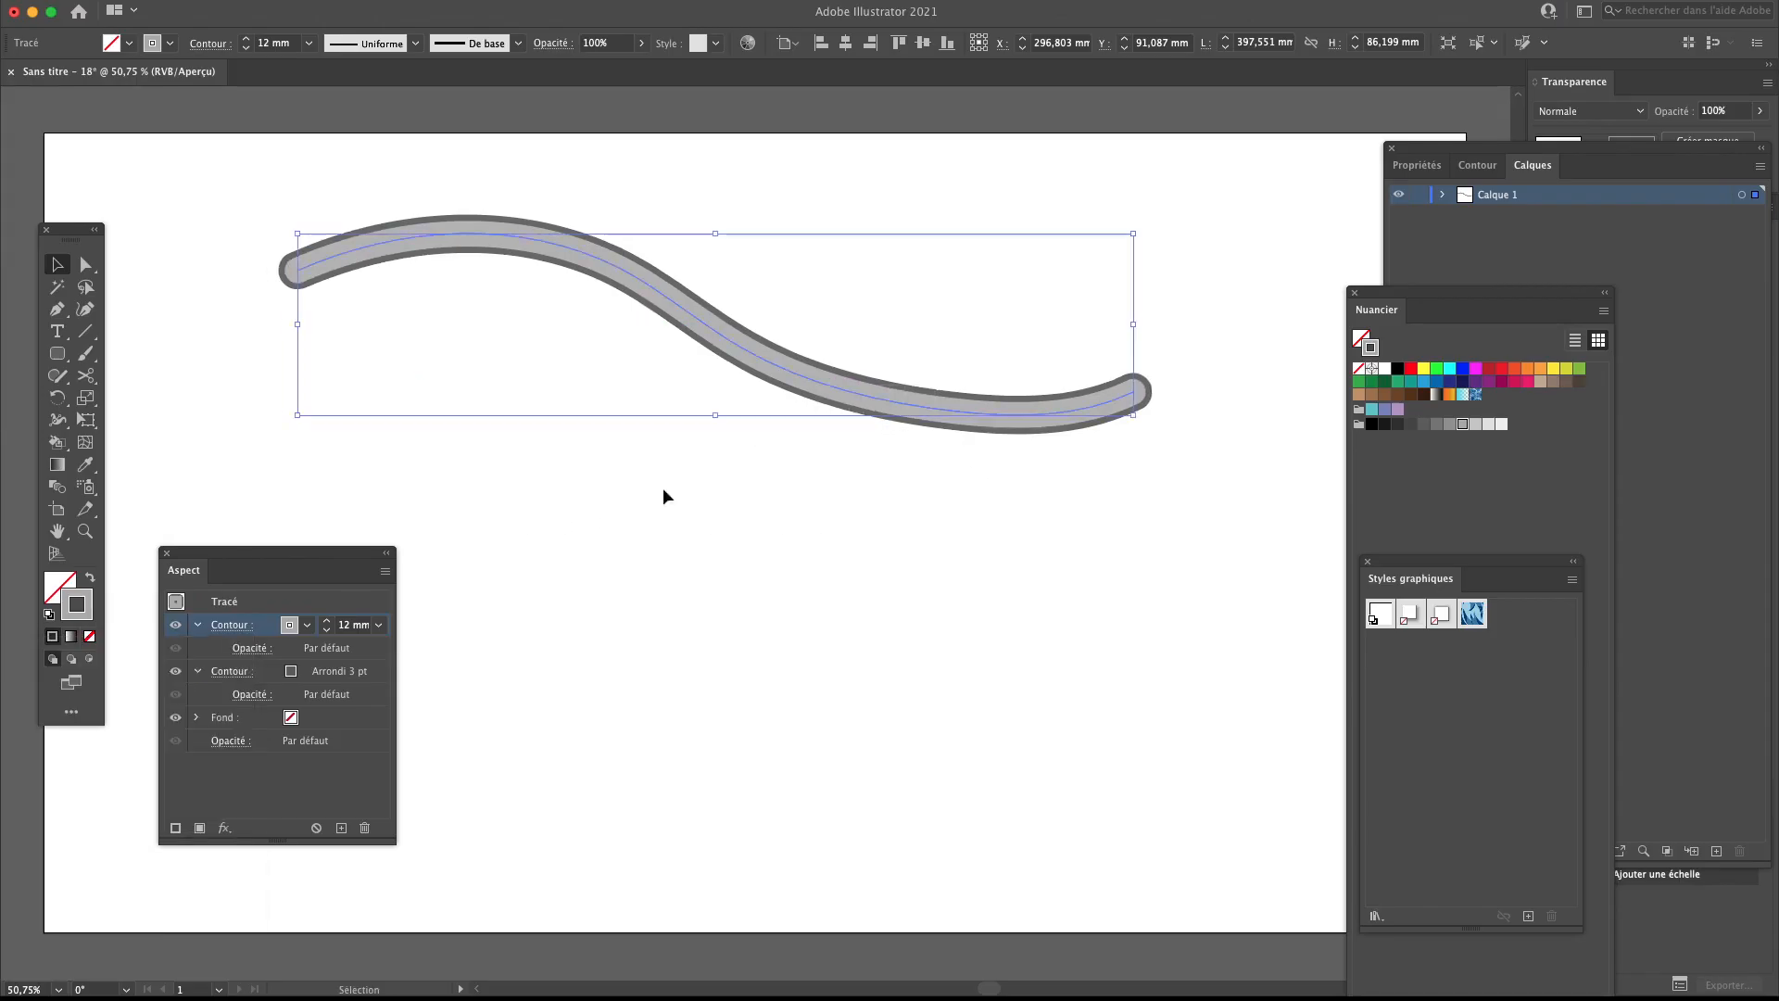
left_click(659, 526)
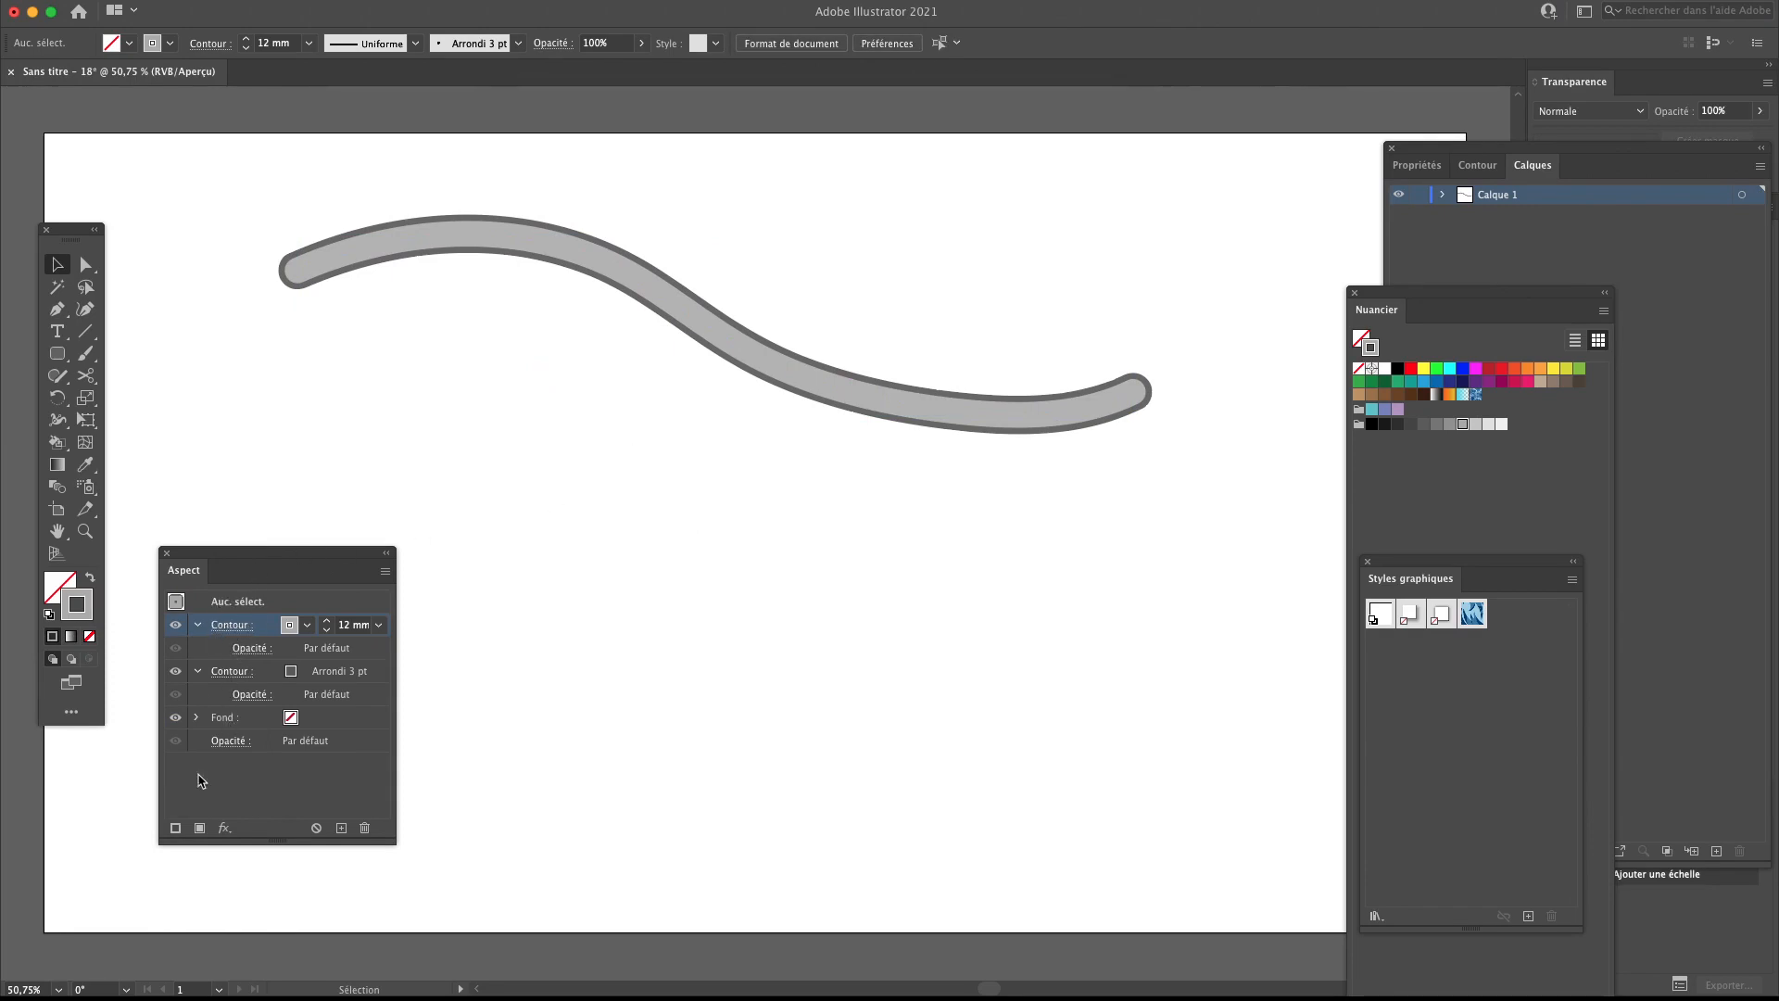
left_click(174, 828)
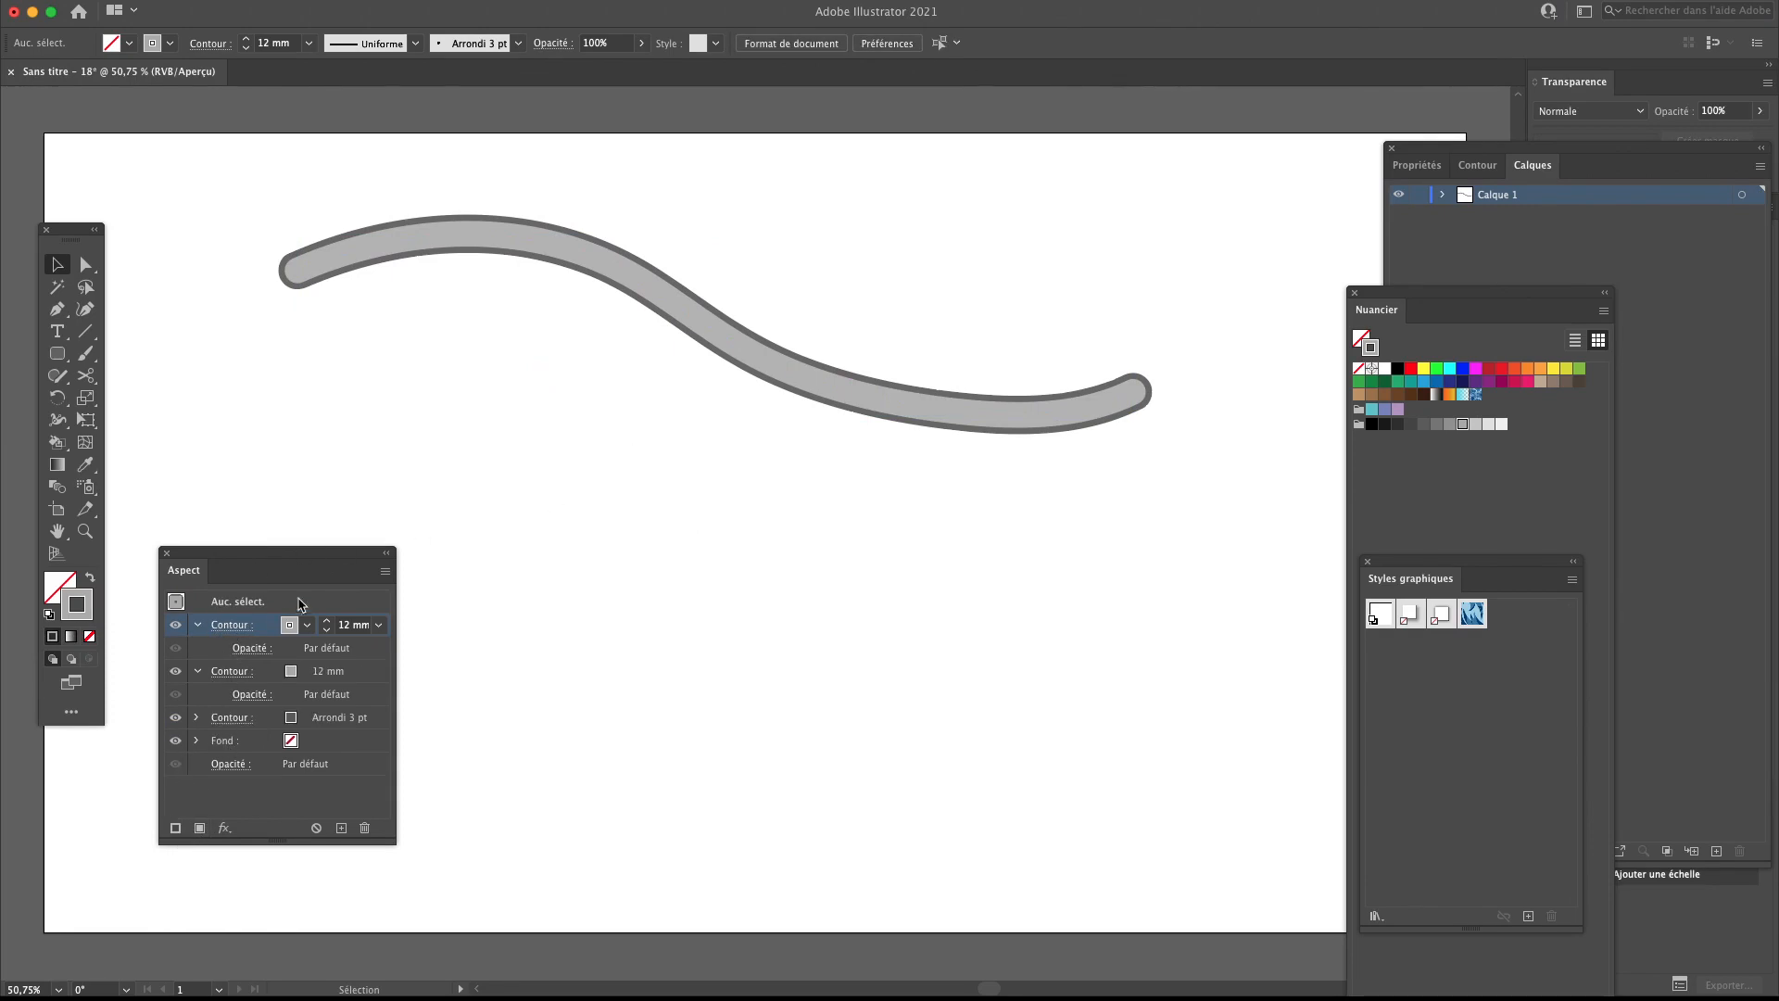
left_click(229, 629)
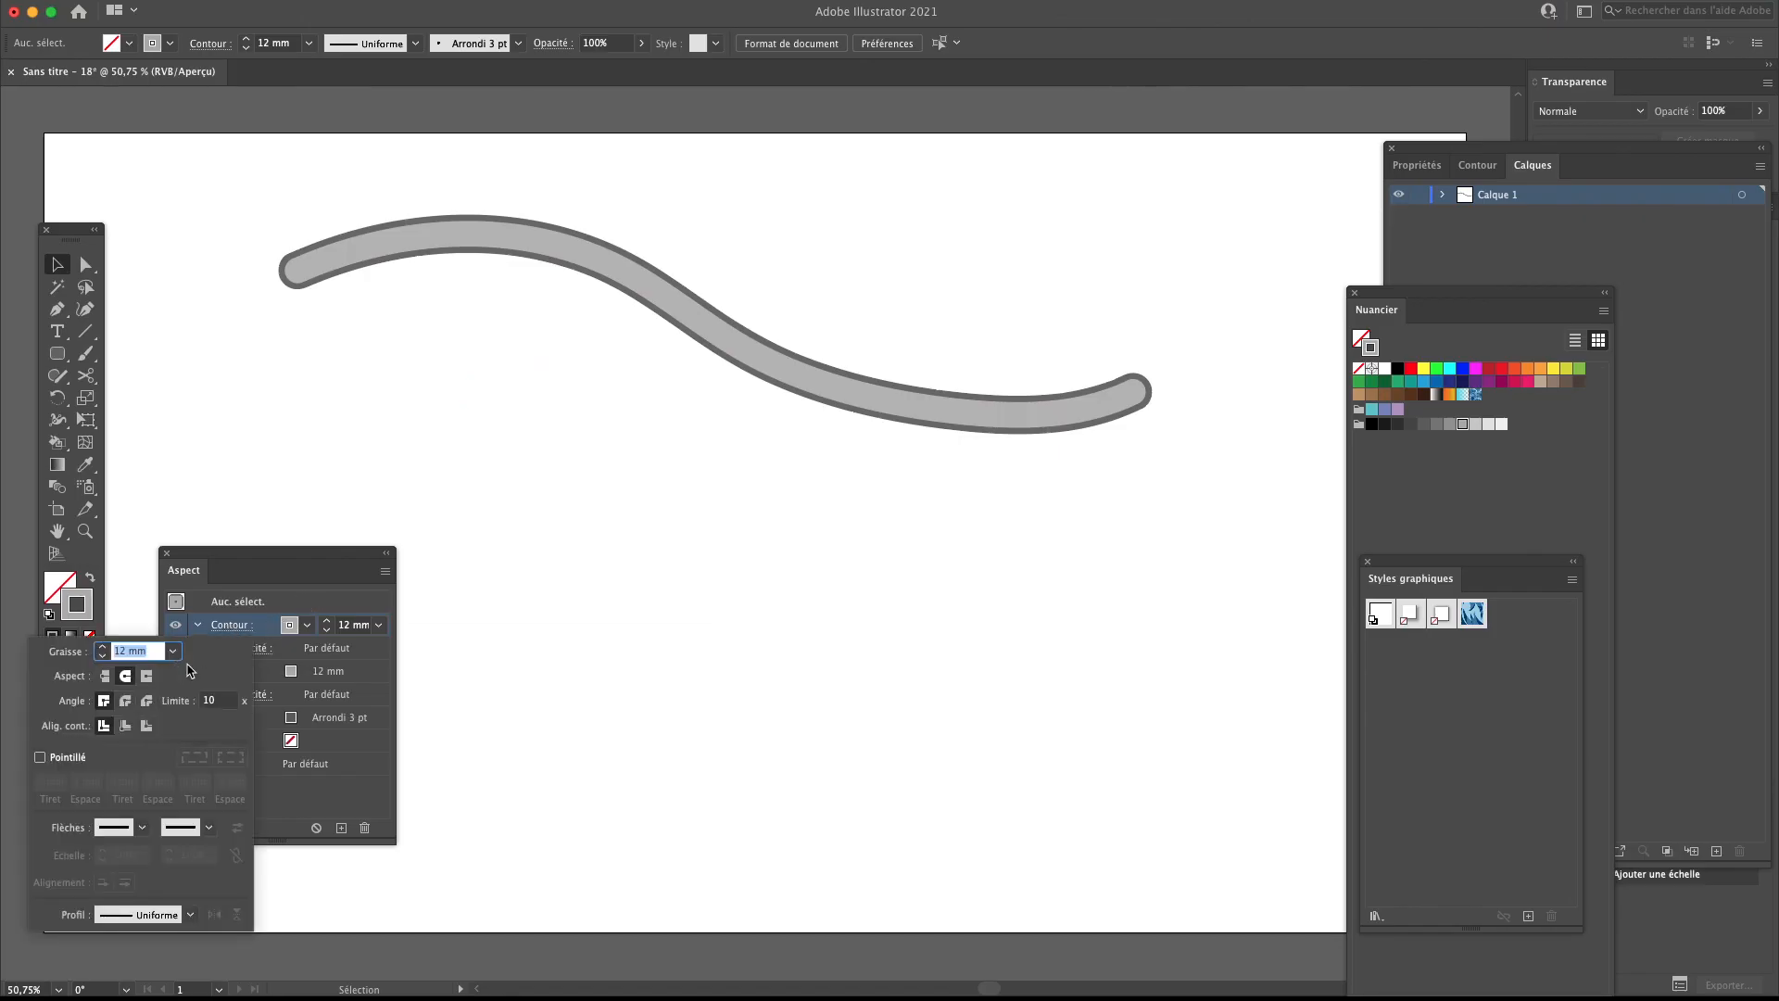
left_click(283, 570)
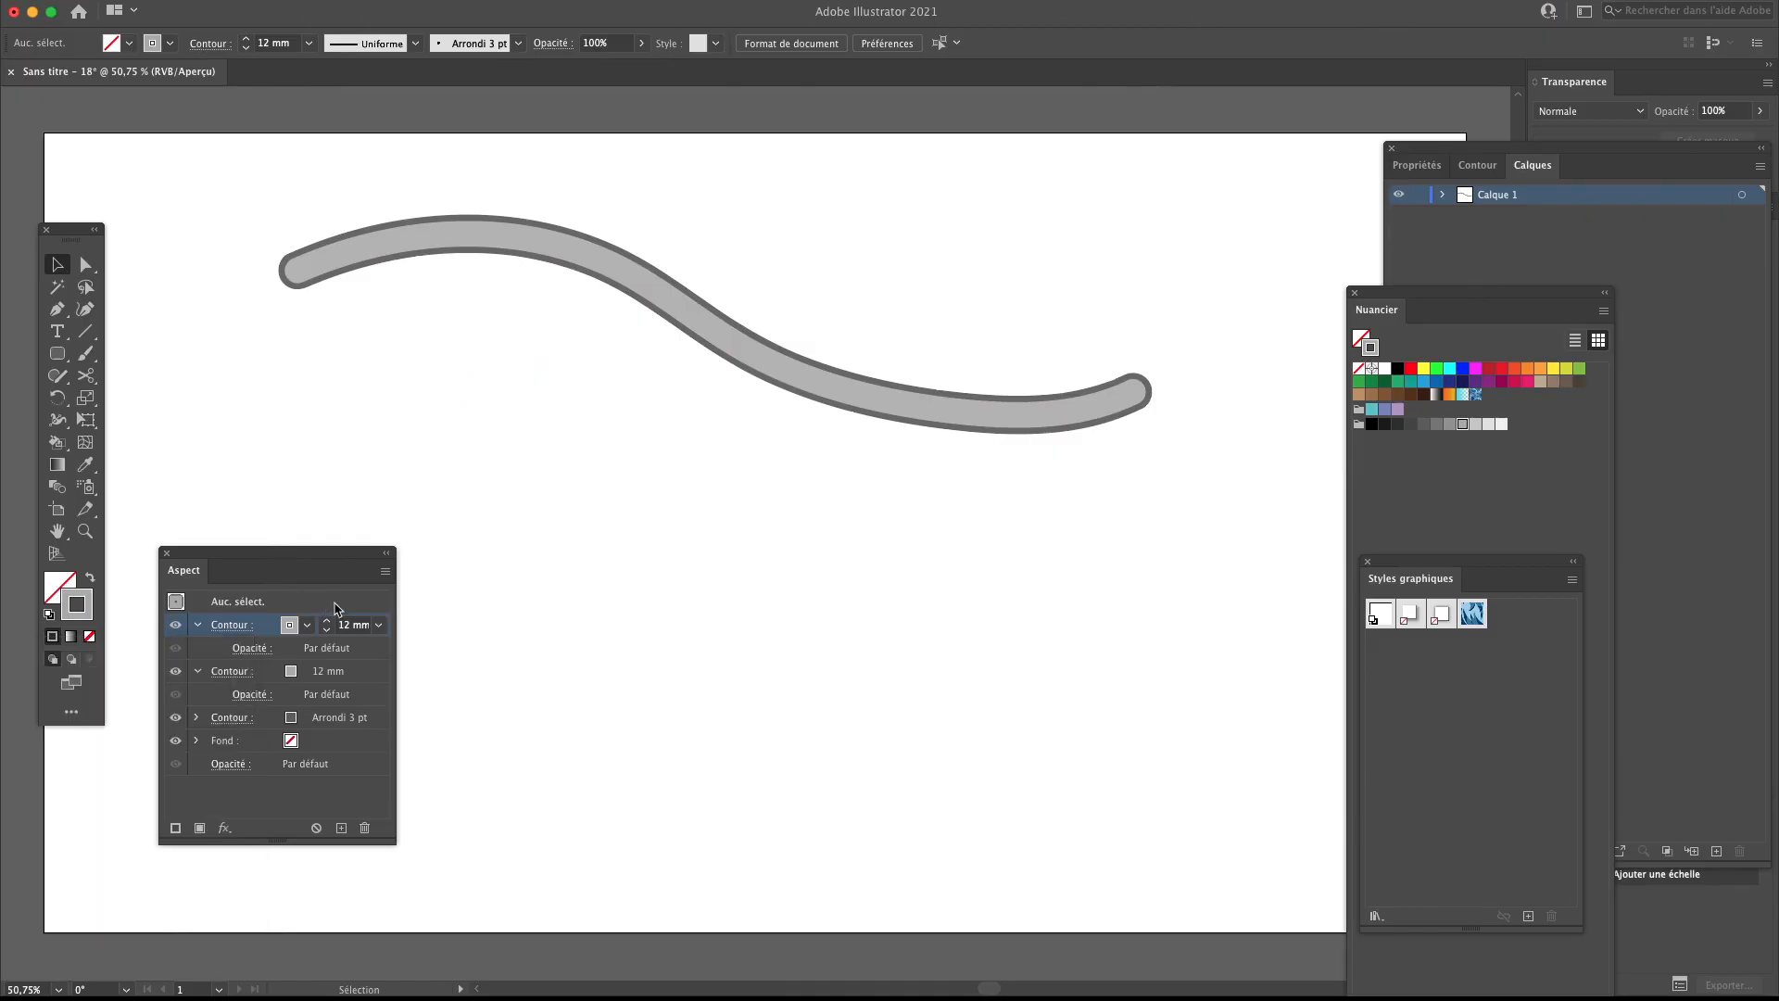
left_click(232, 719)
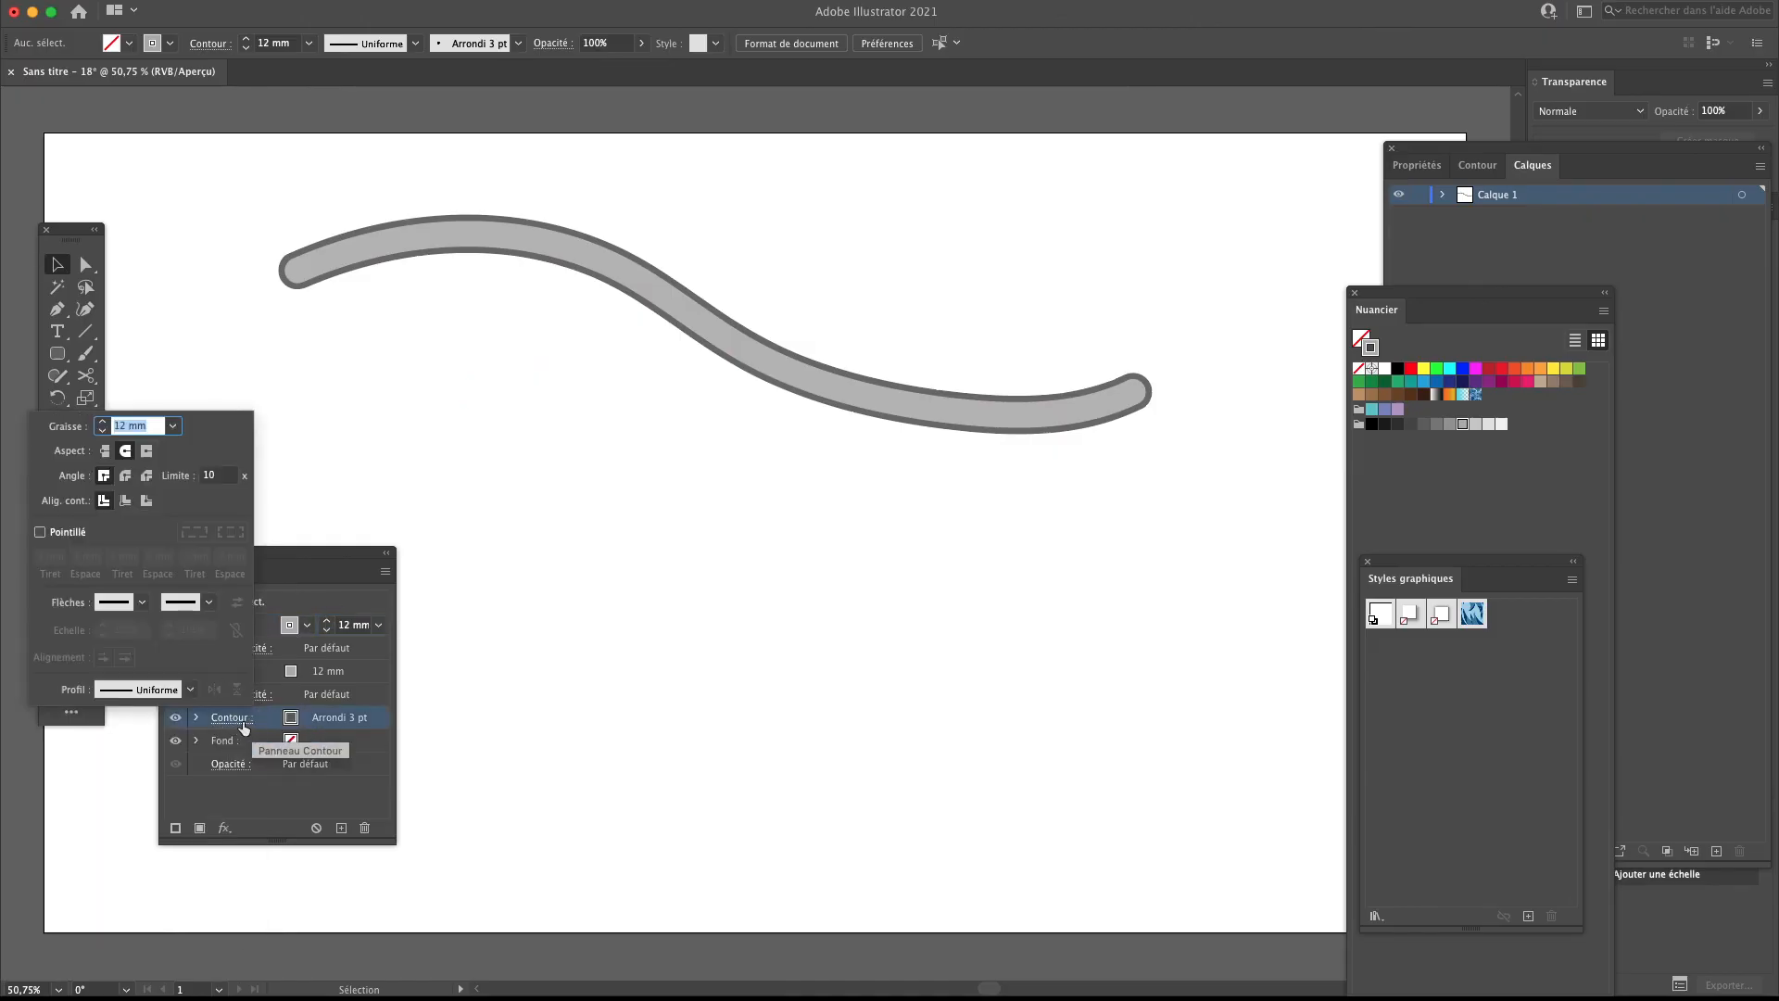
type("6")
key("Return")
left_click(290, 718)
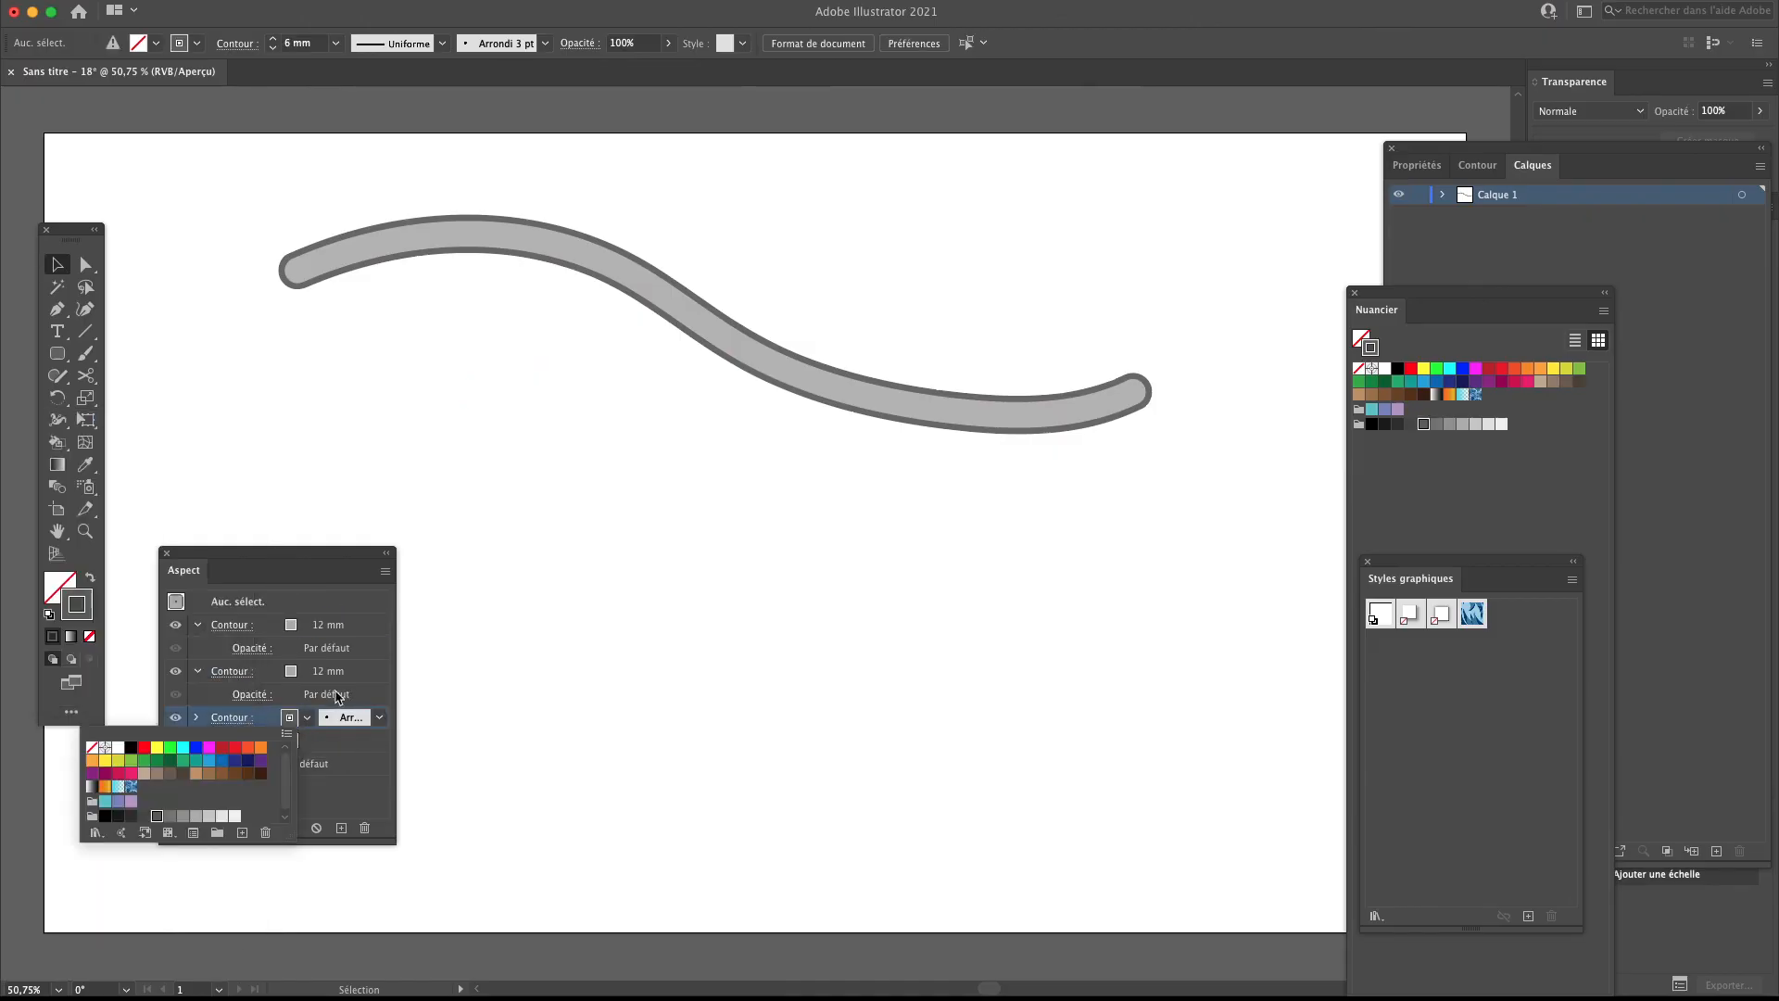
left_click(131, 774)
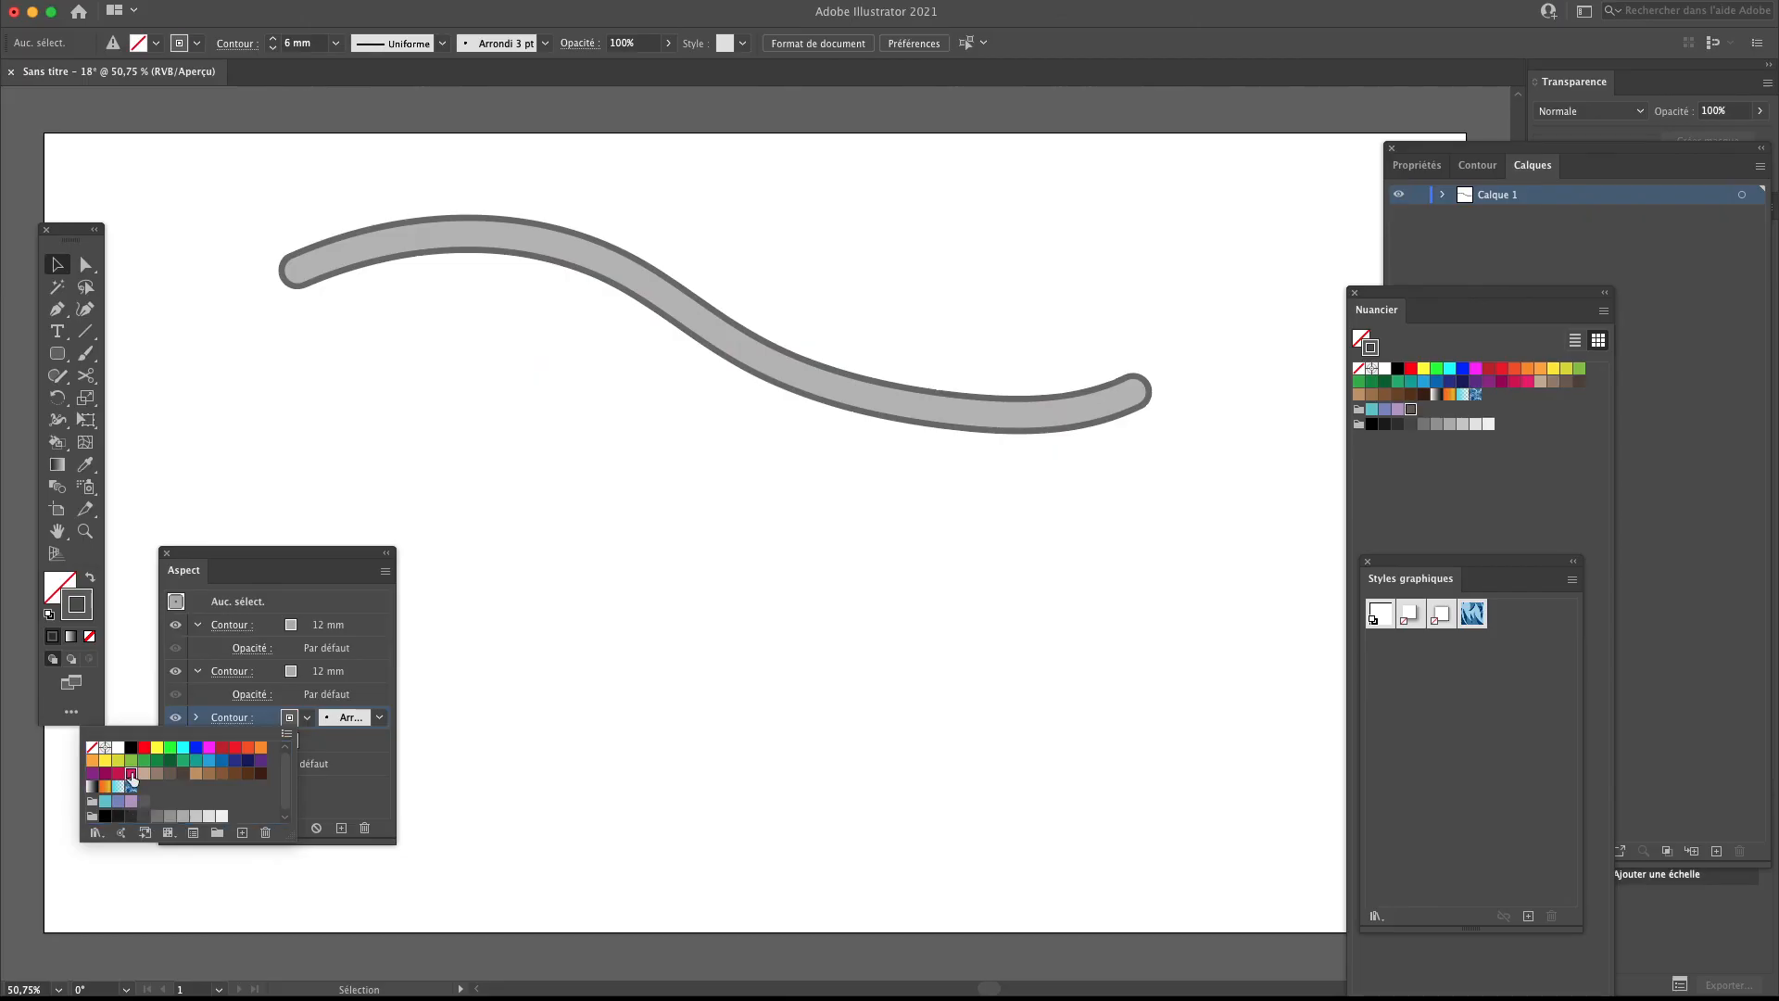
left_click(227, 719)
Add a third stroke on top of the wavy line's existing strokes and reduce its weight to 5 mm
left_click_drag(278, 210, 389, 299)
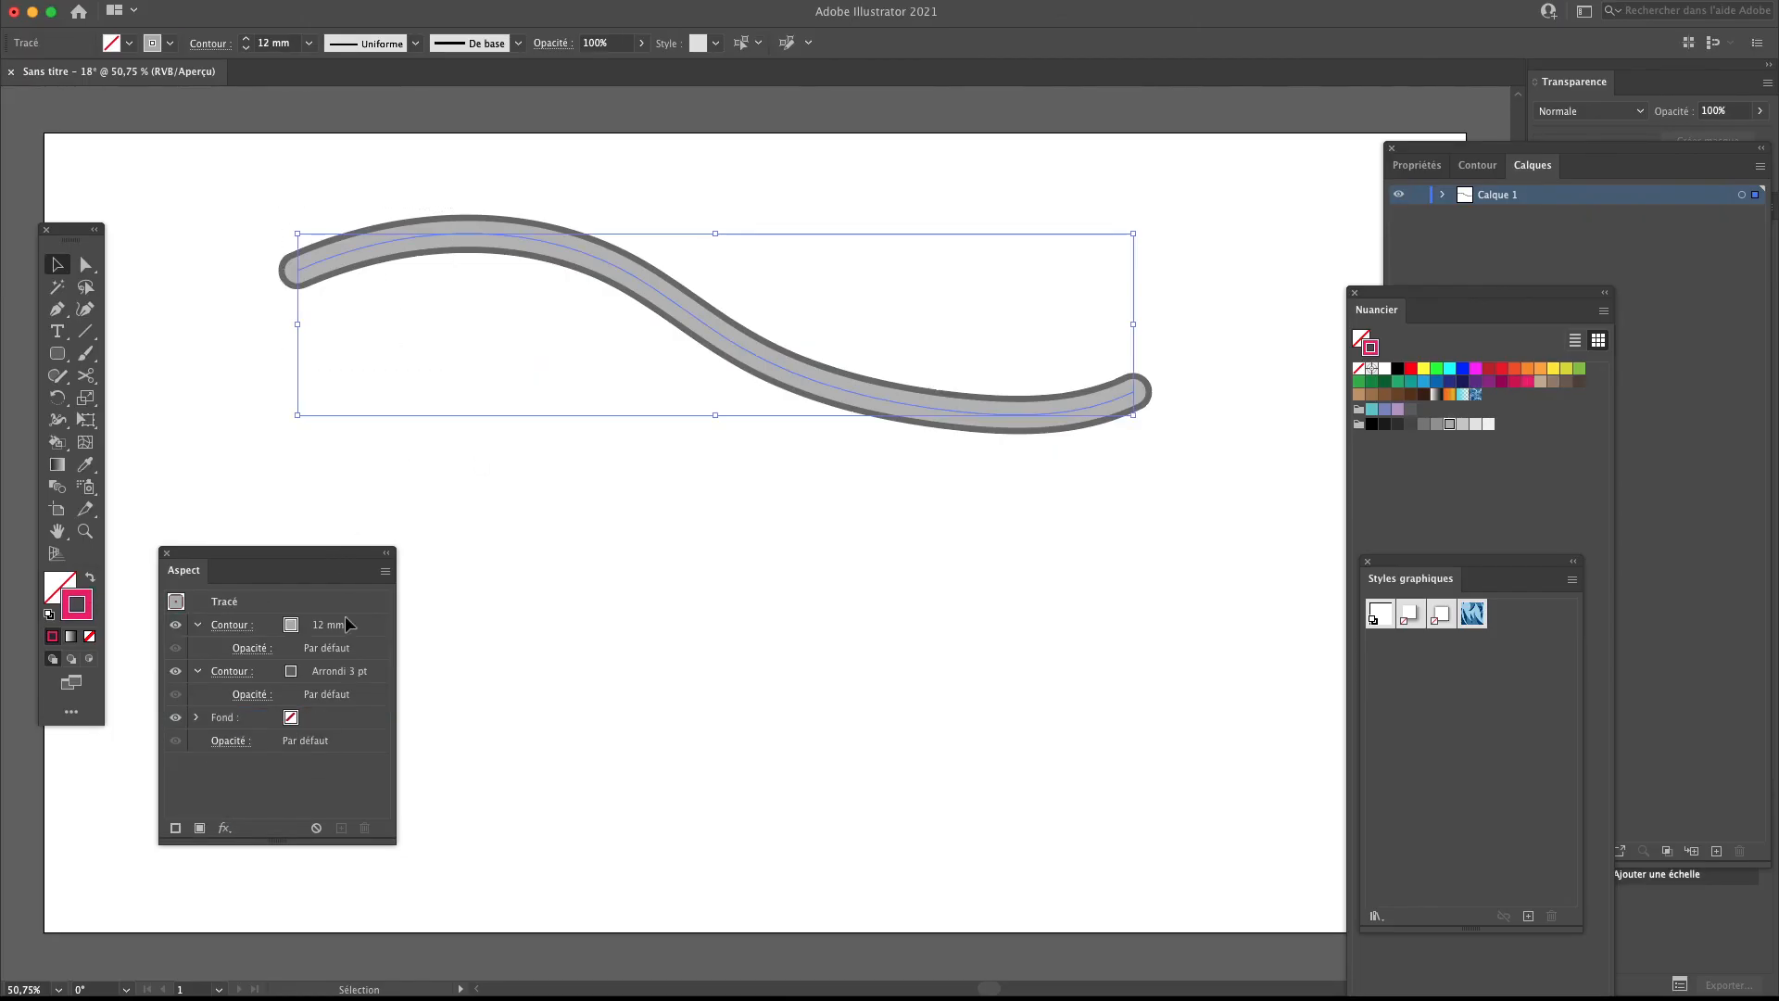
left_click(175, 828)
left_click(301, 723)
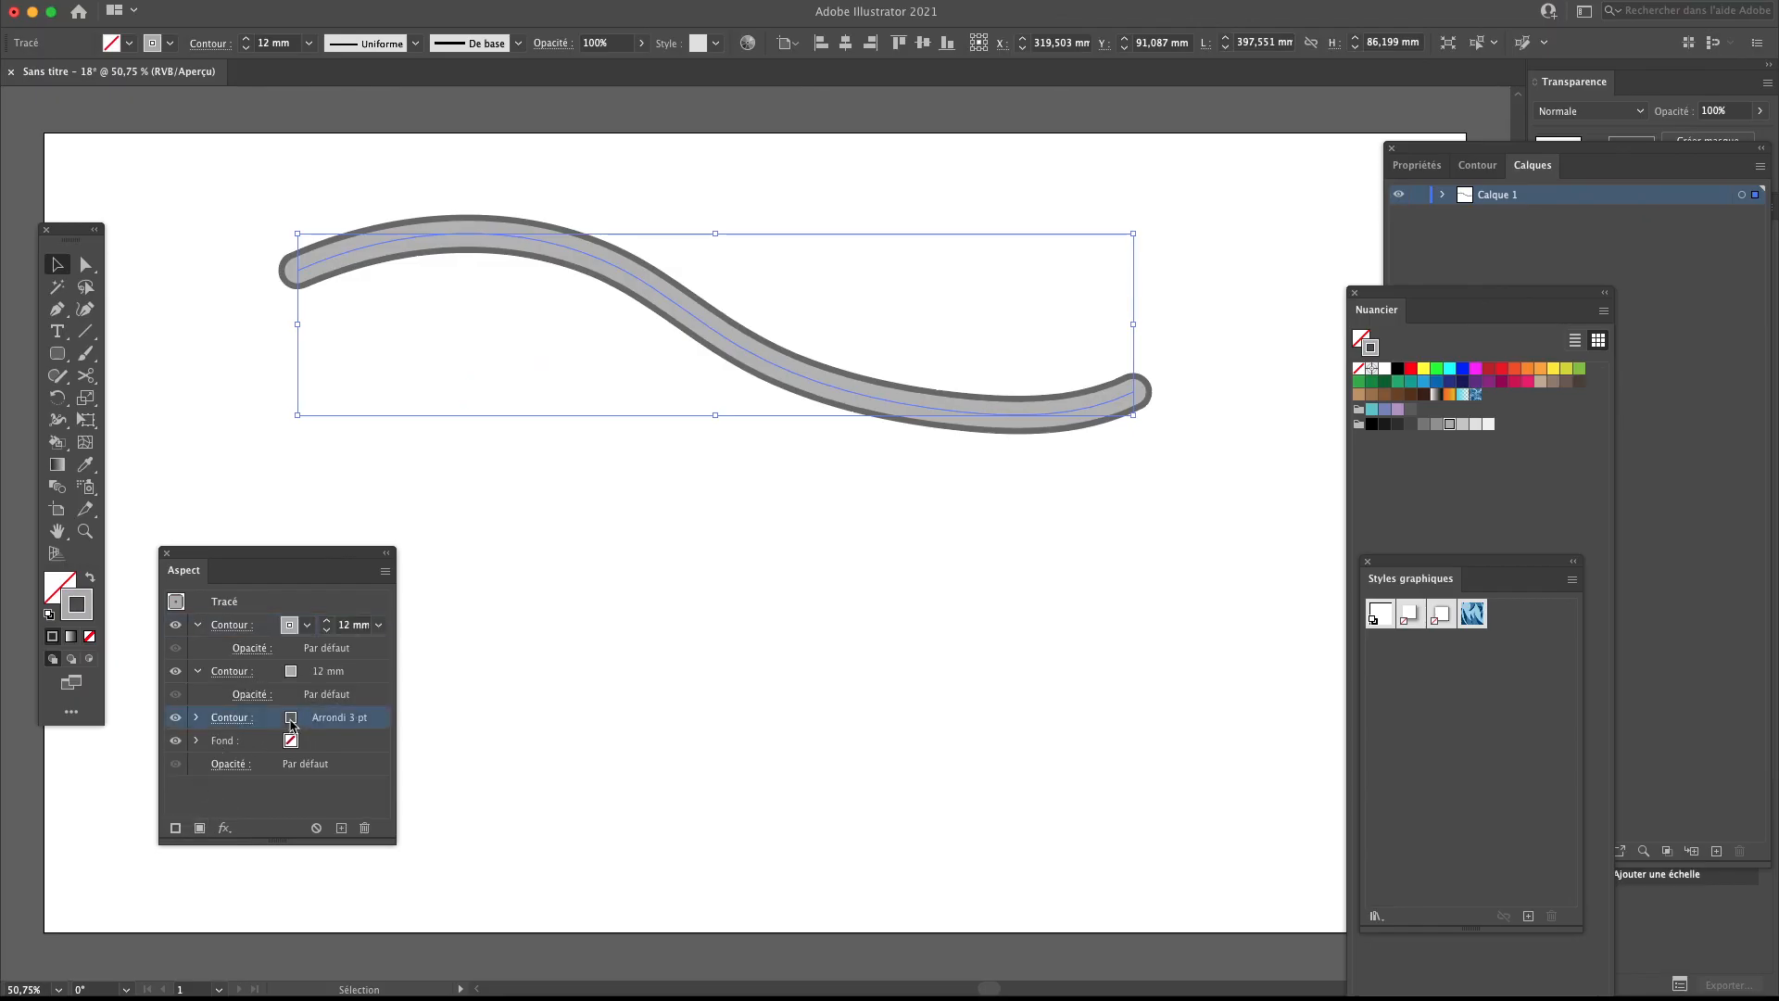
left_click(291, 628)
left_click(326, 632)
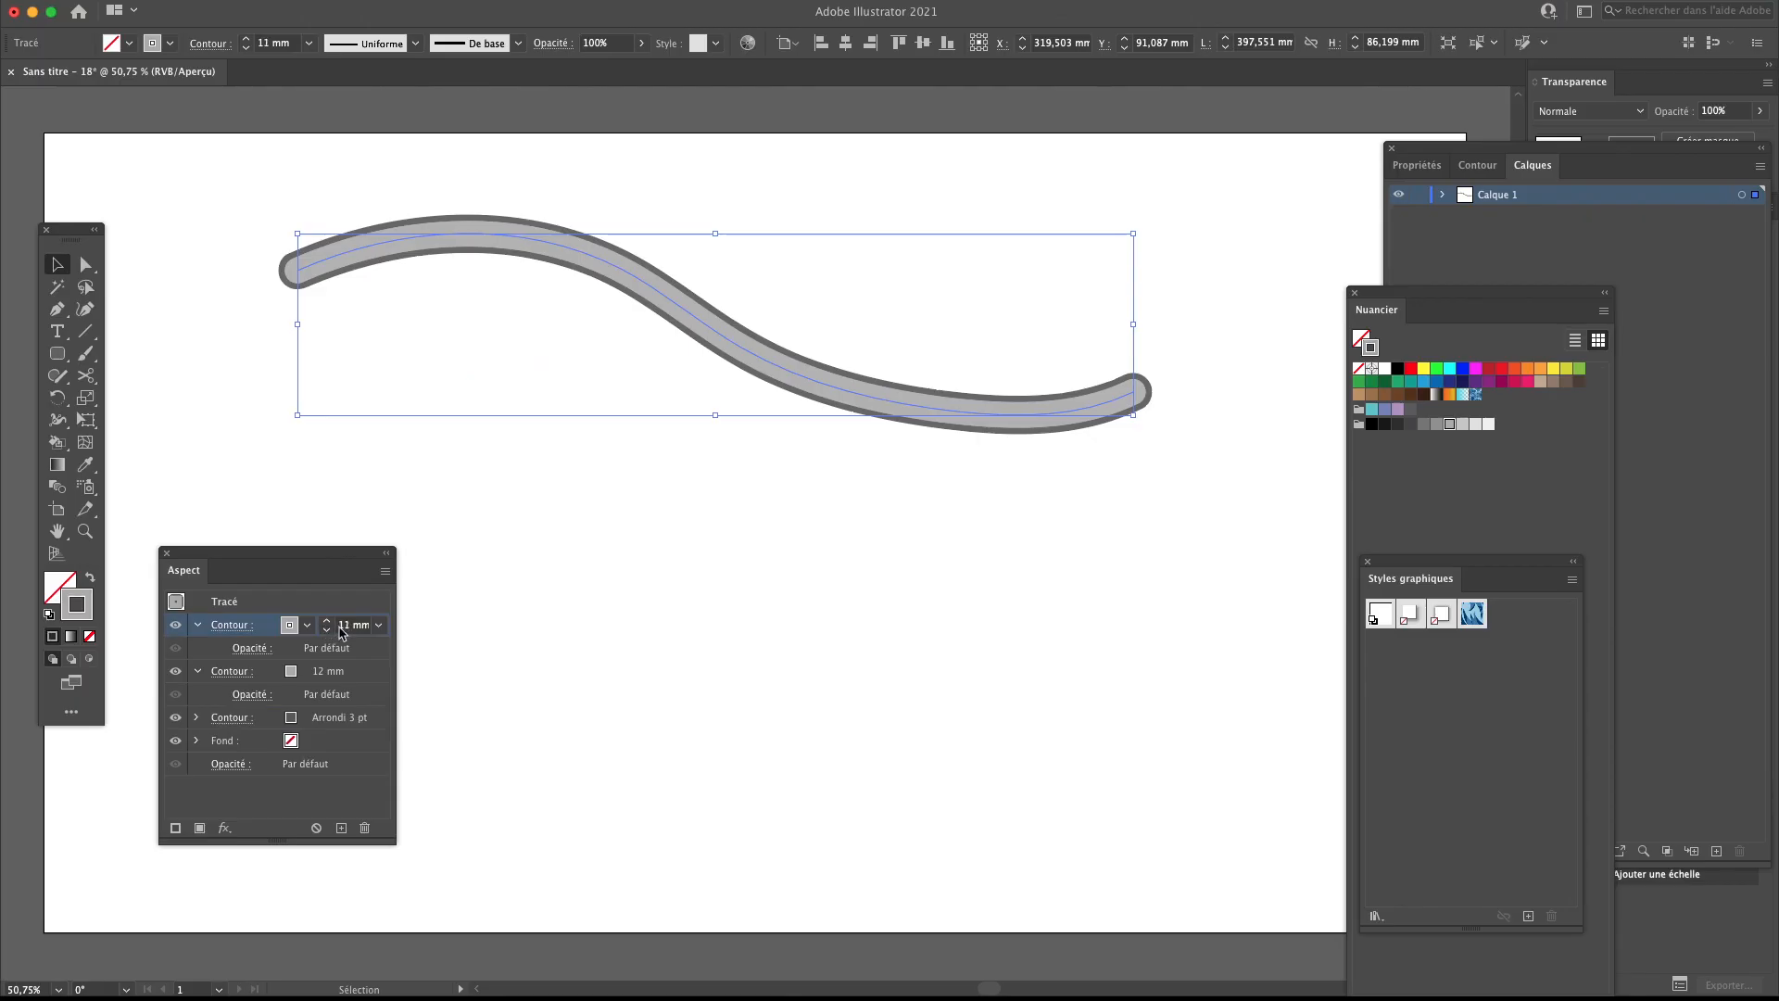
left_click(326, 632)
left_click(326, 631)
left_click(329, 631)
Colour the 5 mm top stroke with the magenta swatch
left_click(289, 629)
left_click(203, 654)
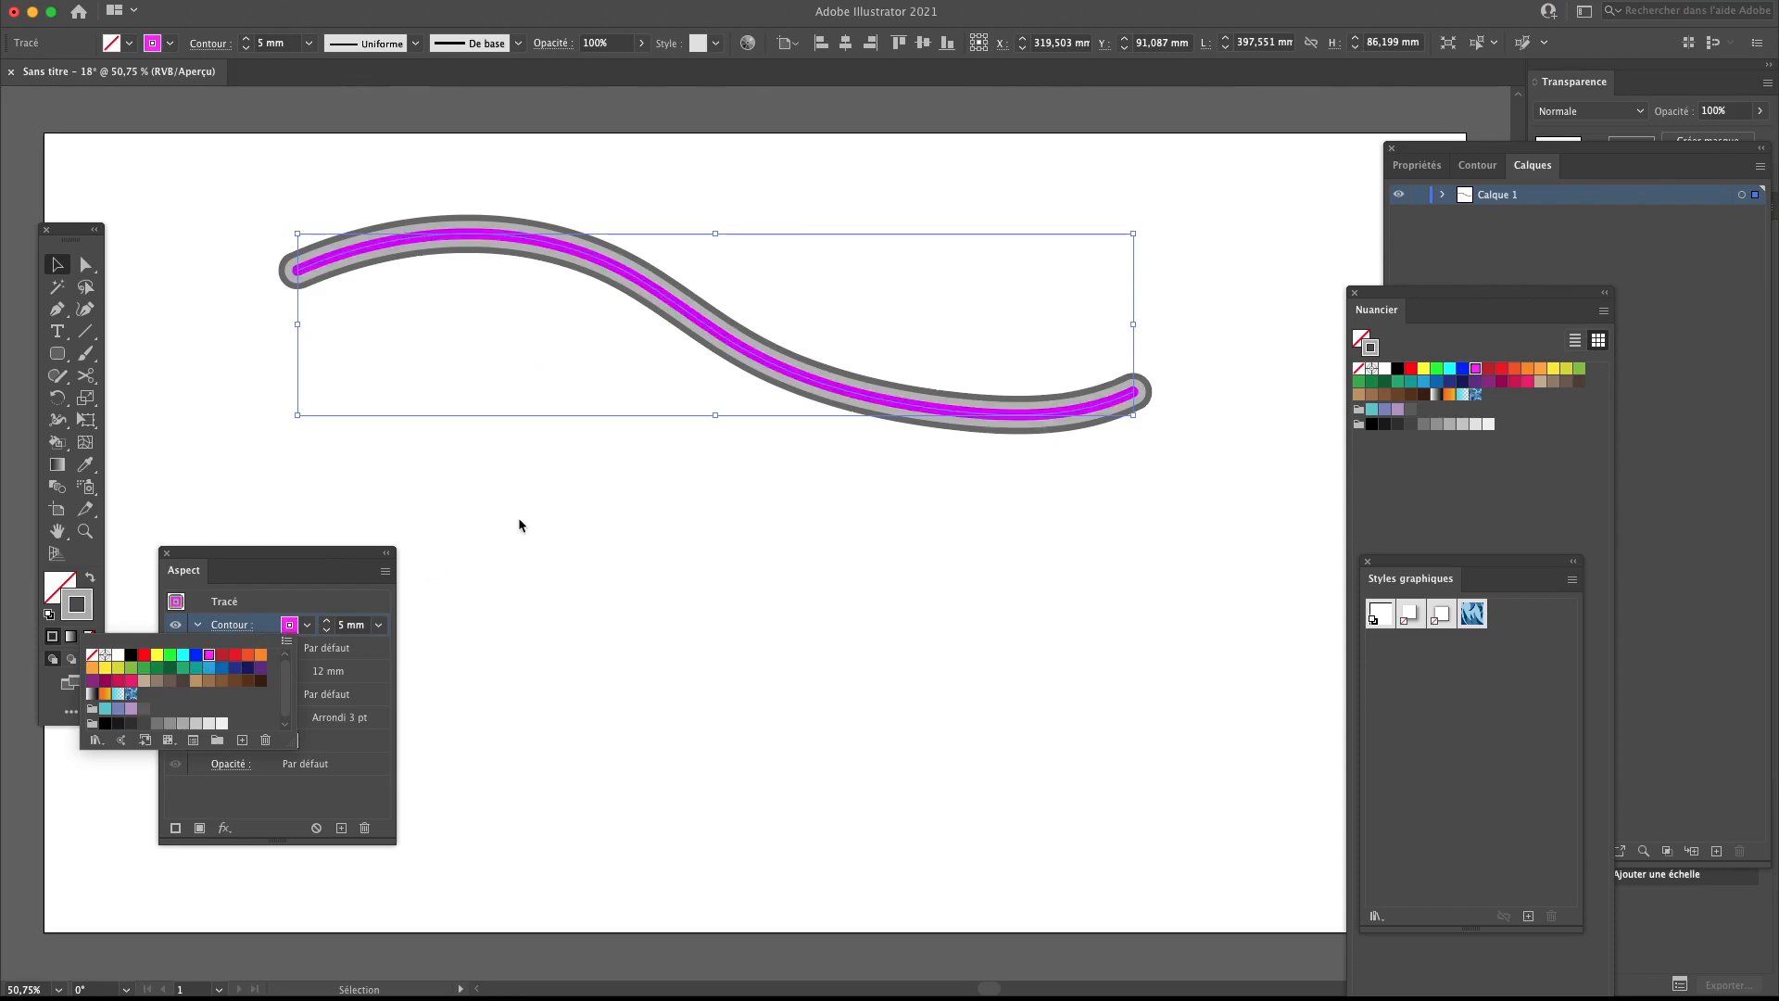
left_click(537, 526)
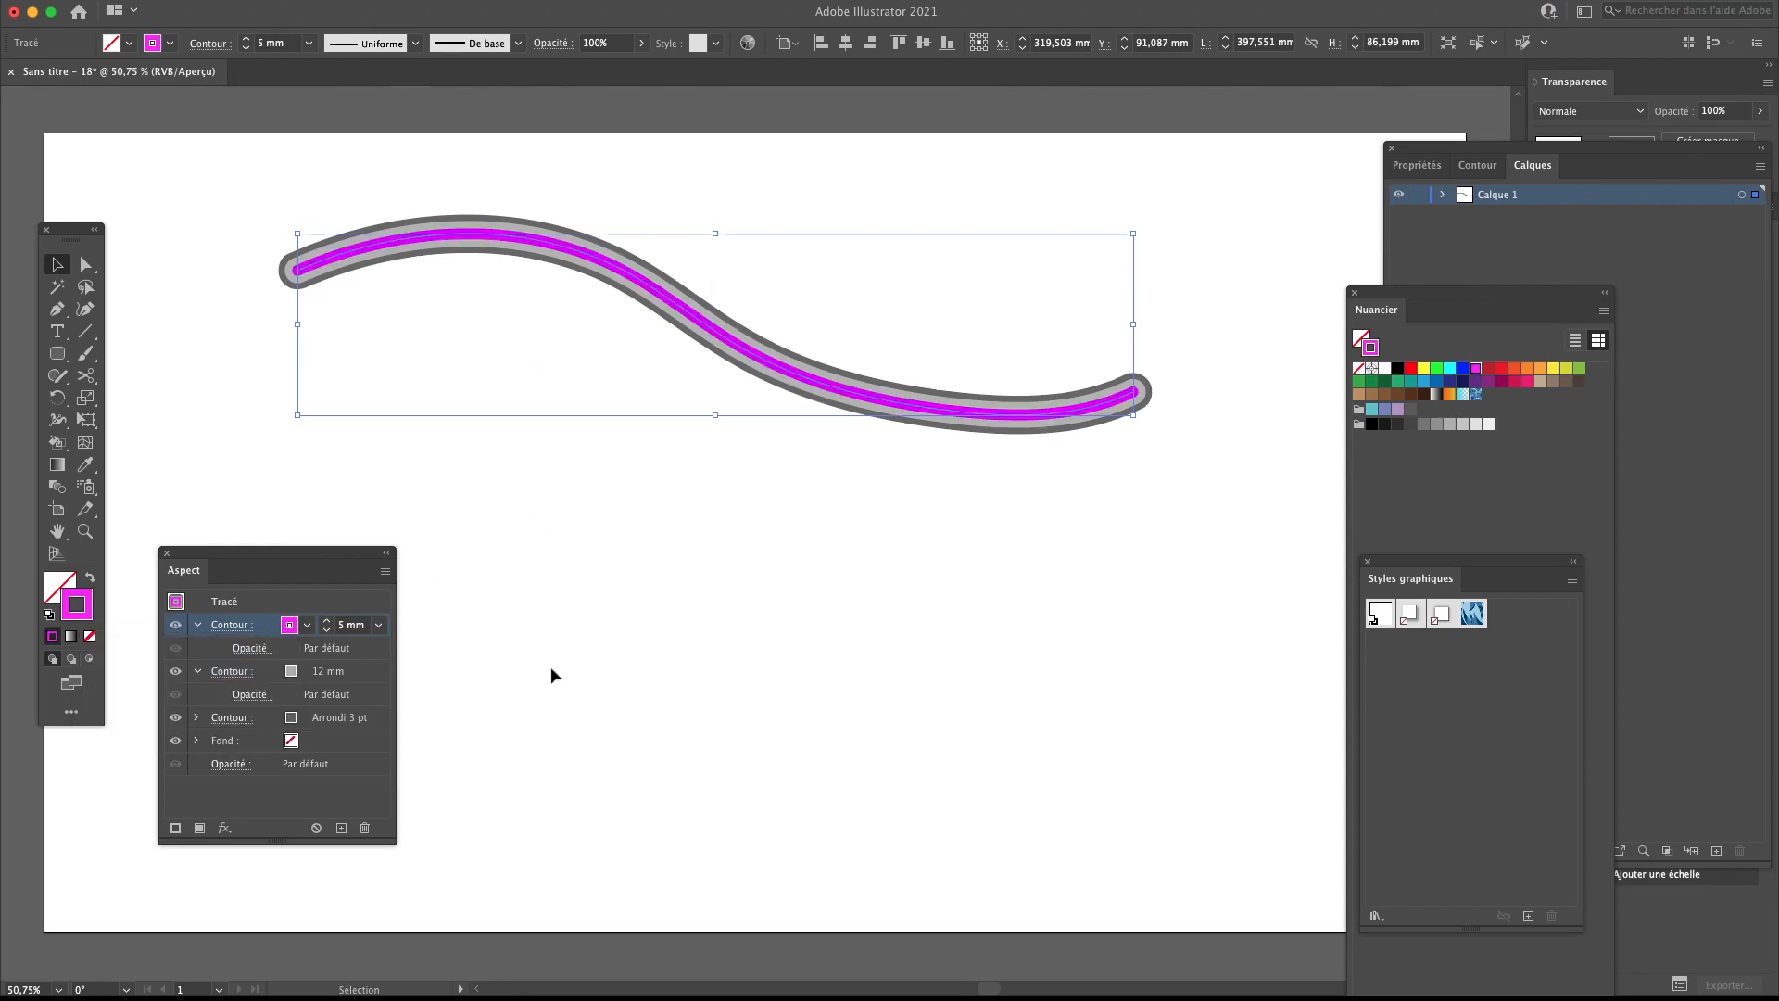
Toggle the magenta stroke's visibility to compare the line, leaving the stroke hidden, and check its stroke options
left_click(176, 626)
left_click(176, 626)
left_click(177, 627)
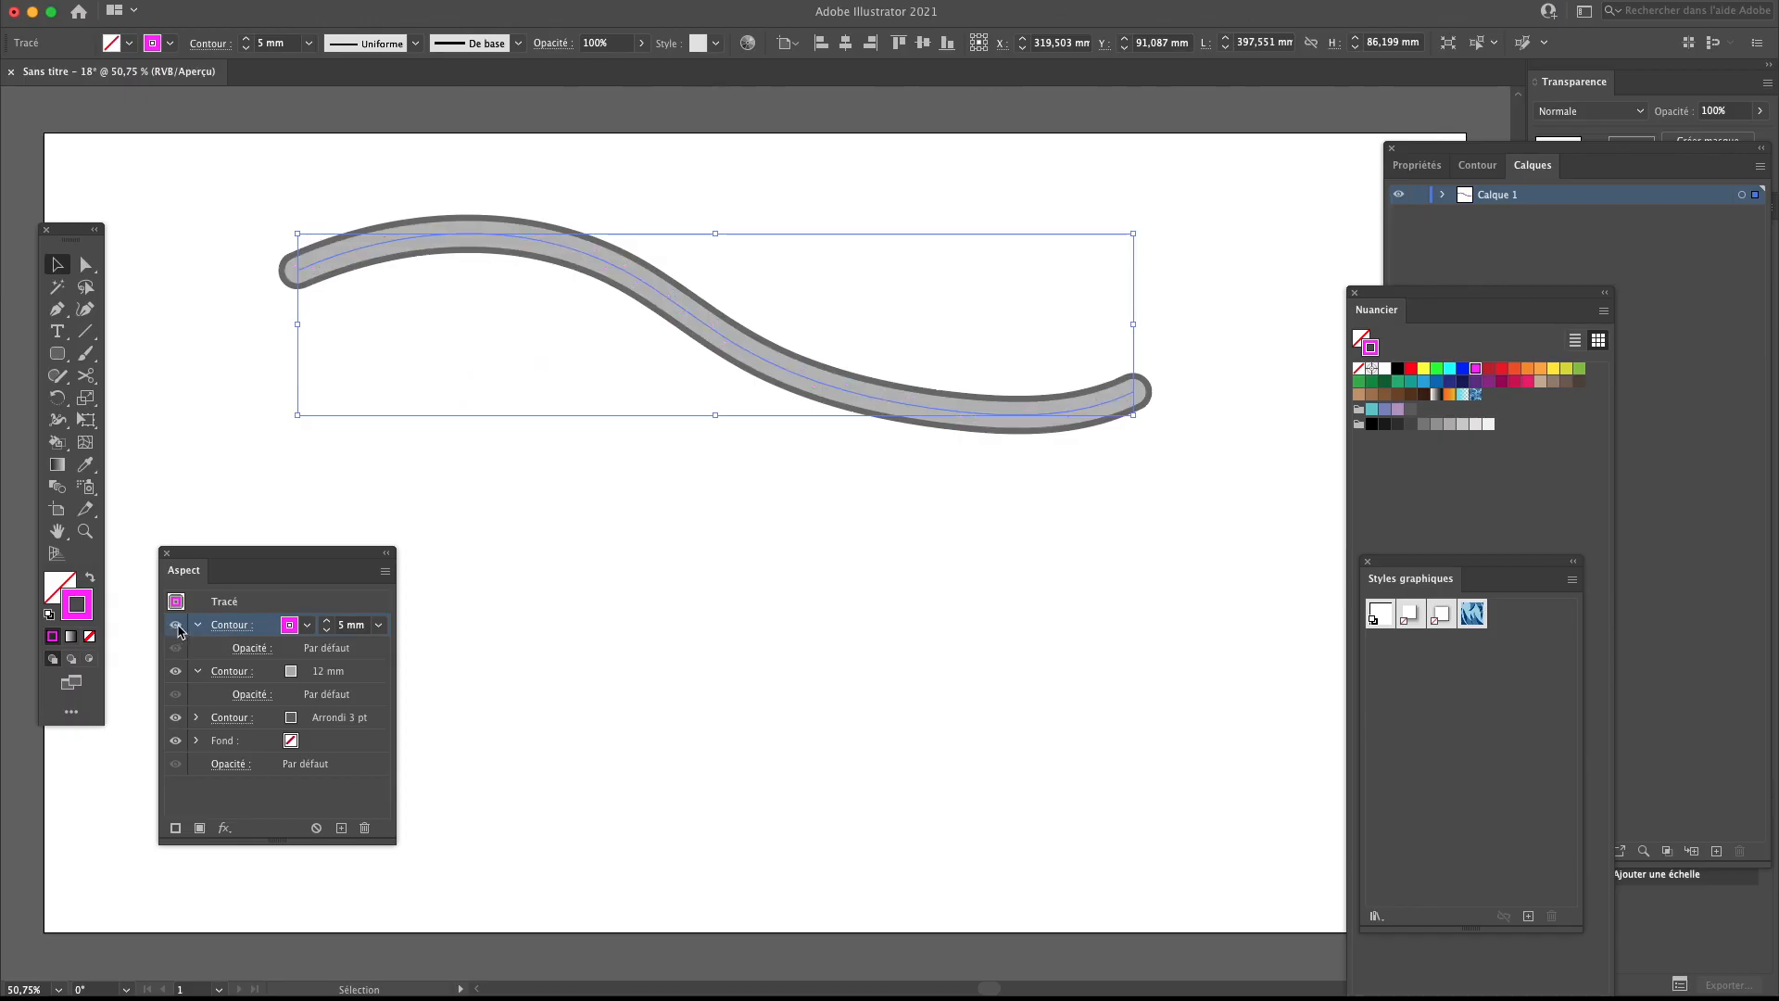
left_click(177, 626)
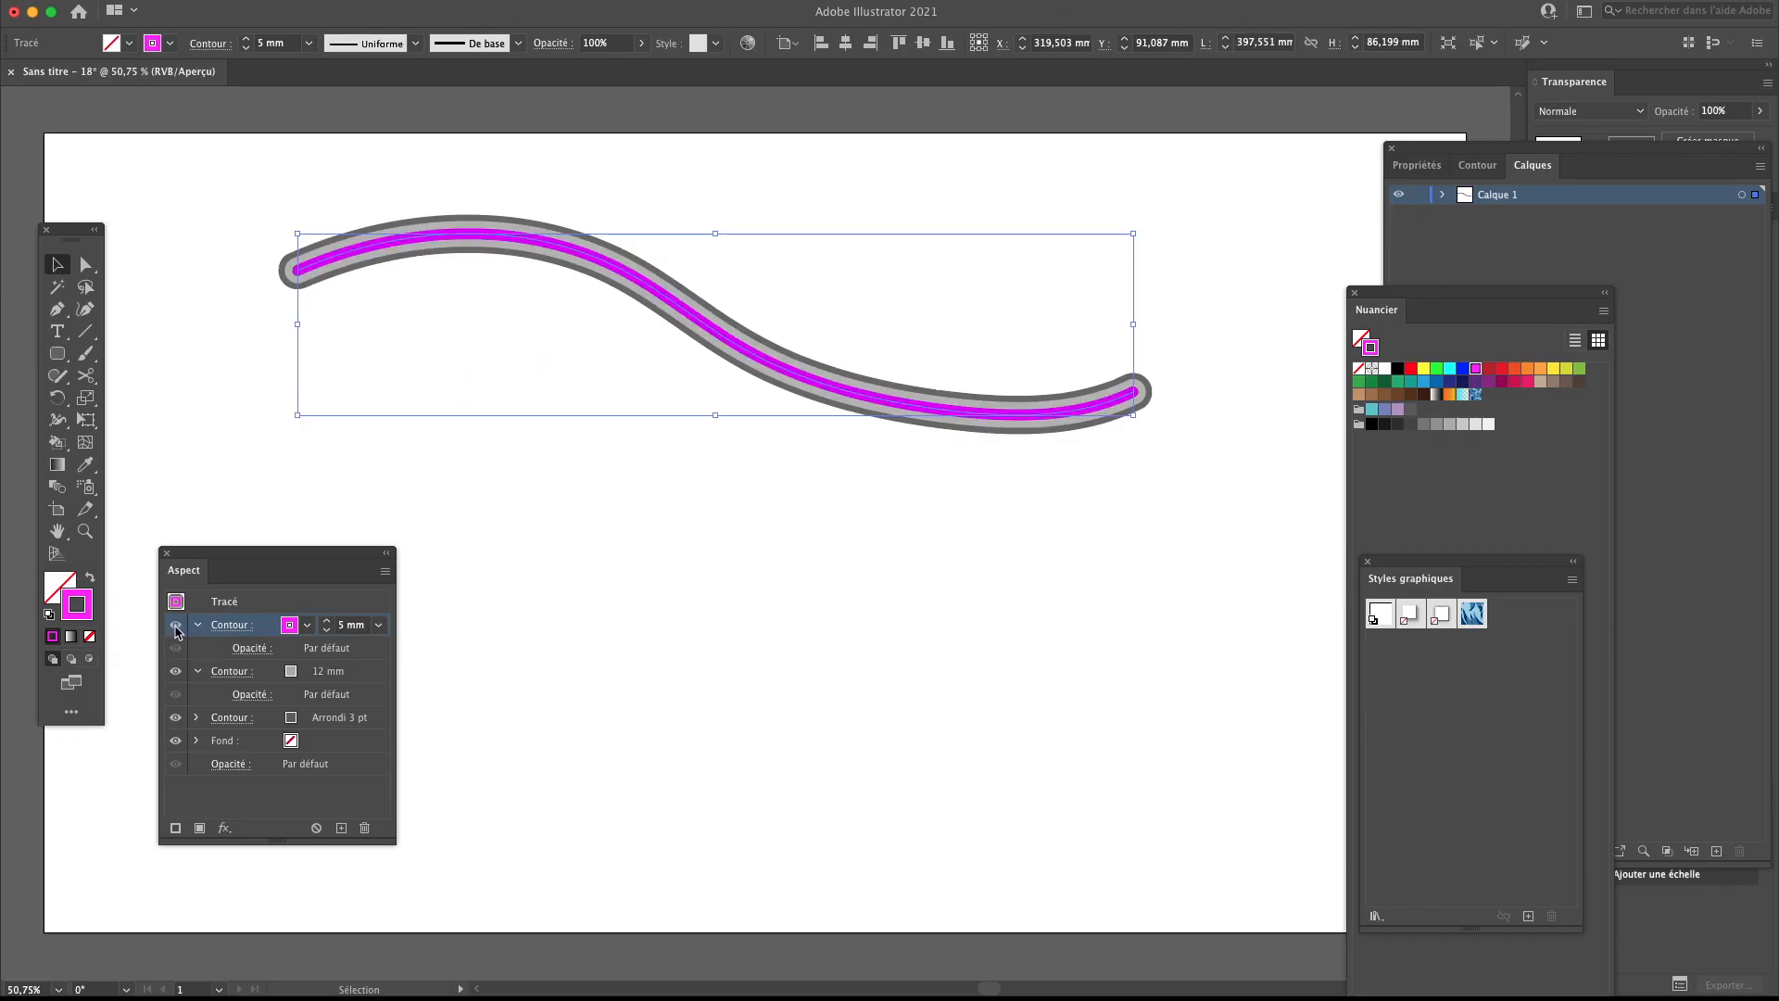
left_click(177, 626)
left_click(230, 630)
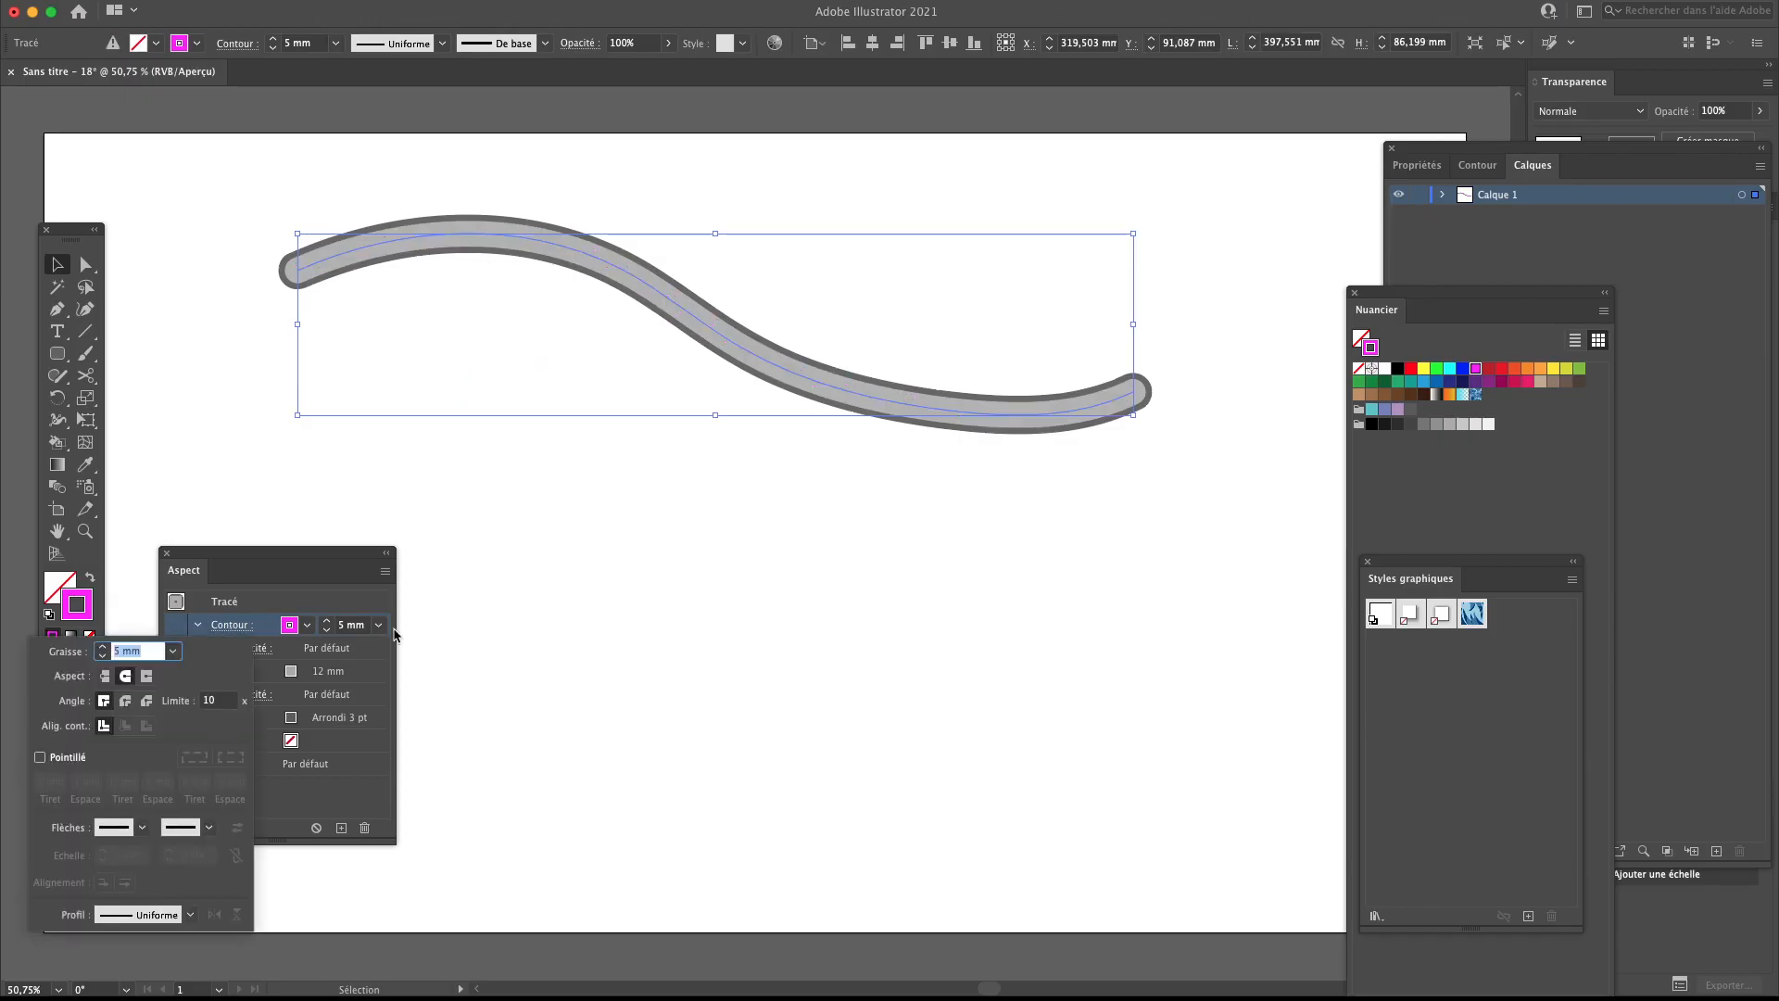
left_click(239, 629)
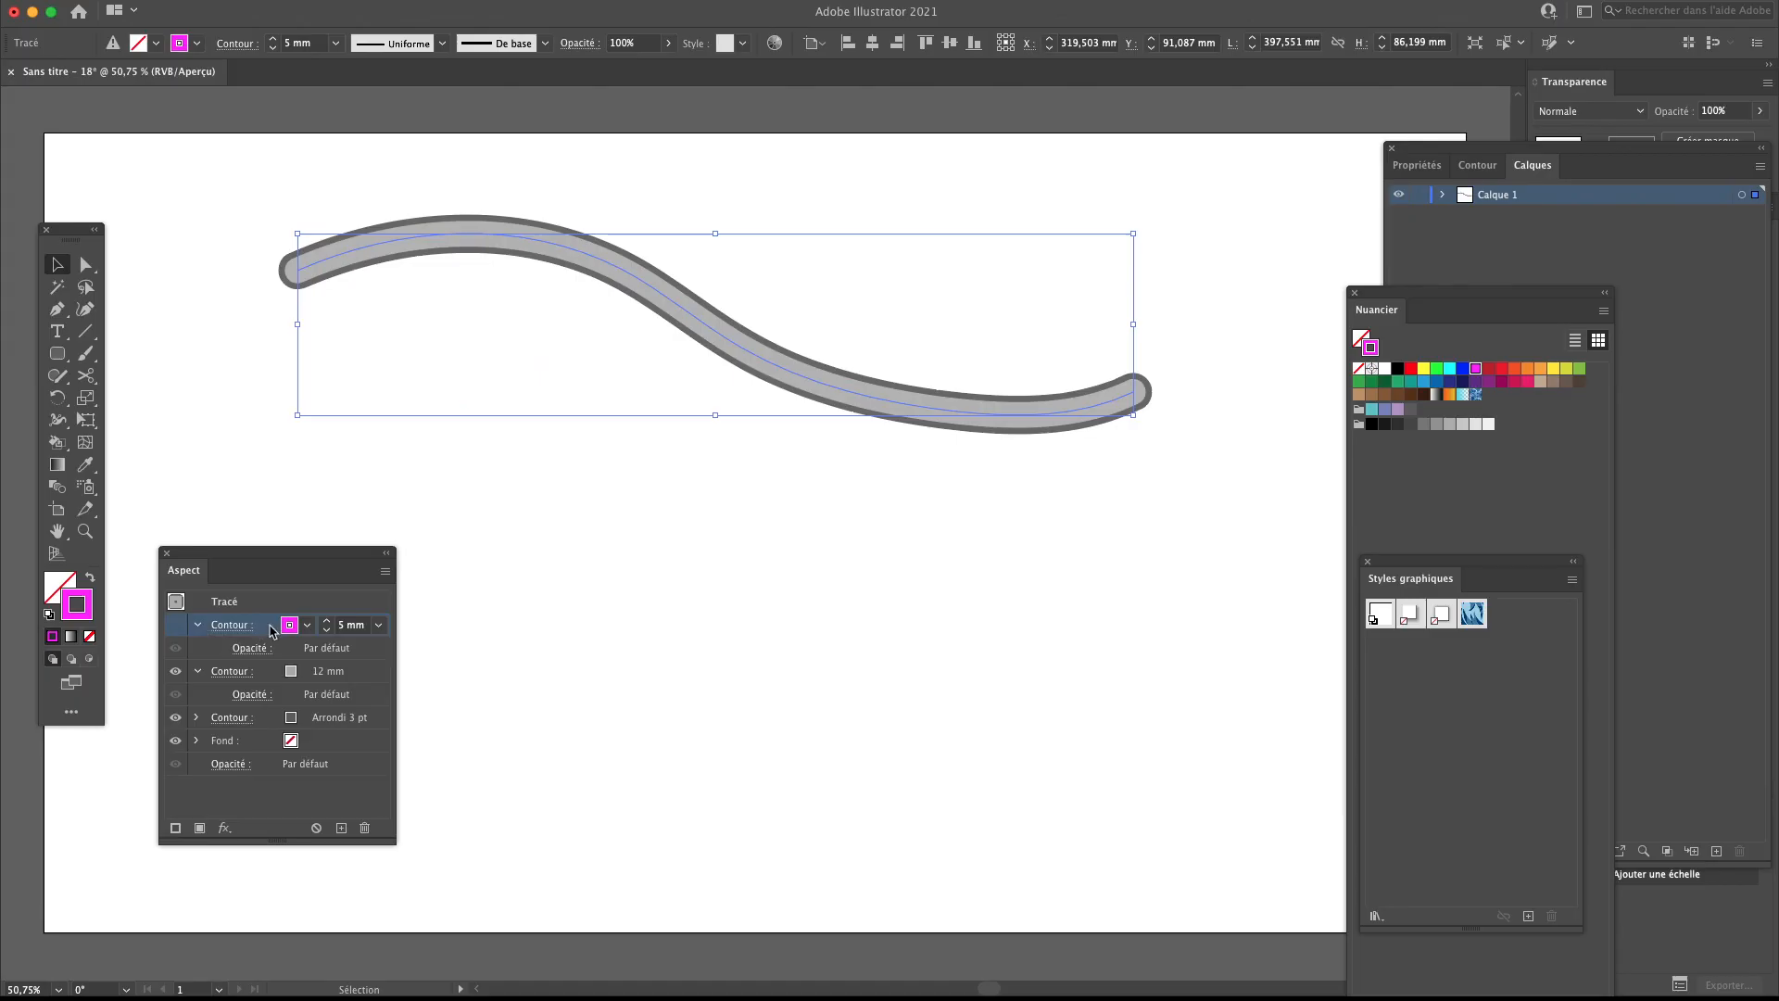